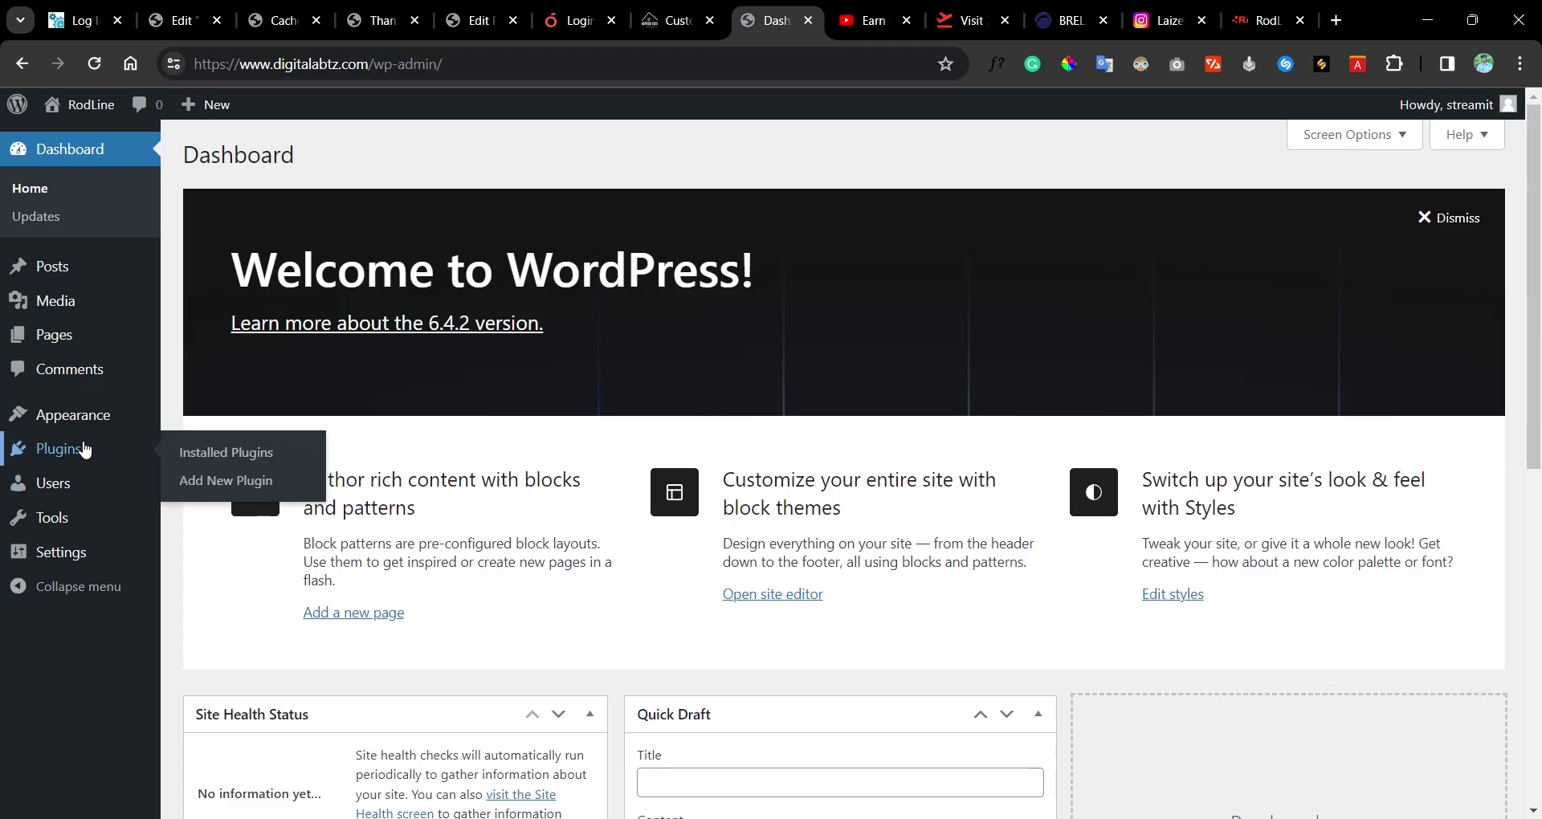
# - Install the Astra theme from the popular WordPress themes and activate it
pyautogui.moveTo(107, 424)
pyautogui.click(200, 430)
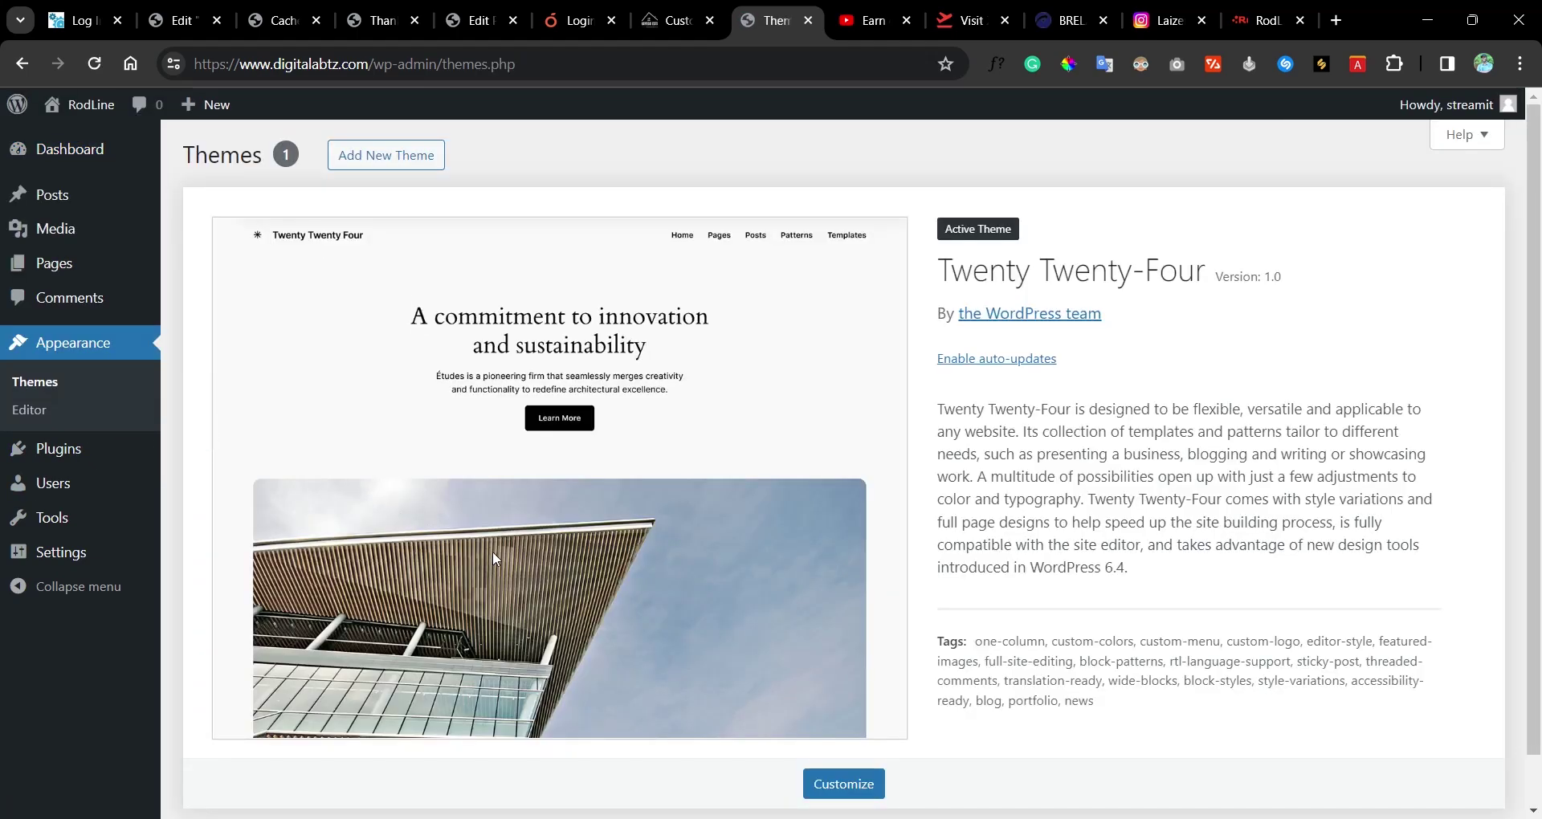
pyautogui.click(414, 156)
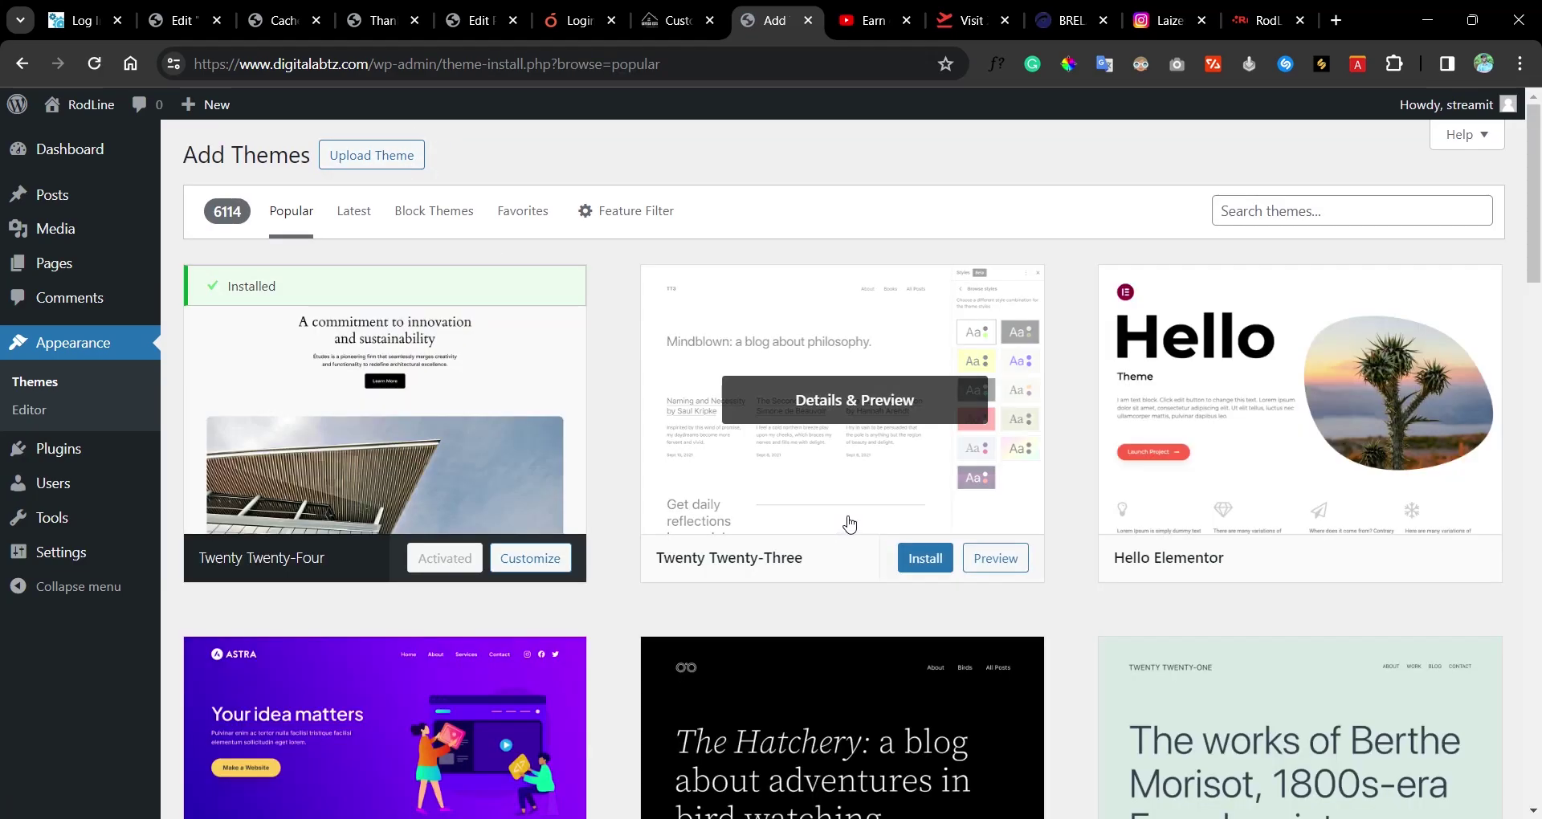
pyautogui.scroll(-4, 410, 610)
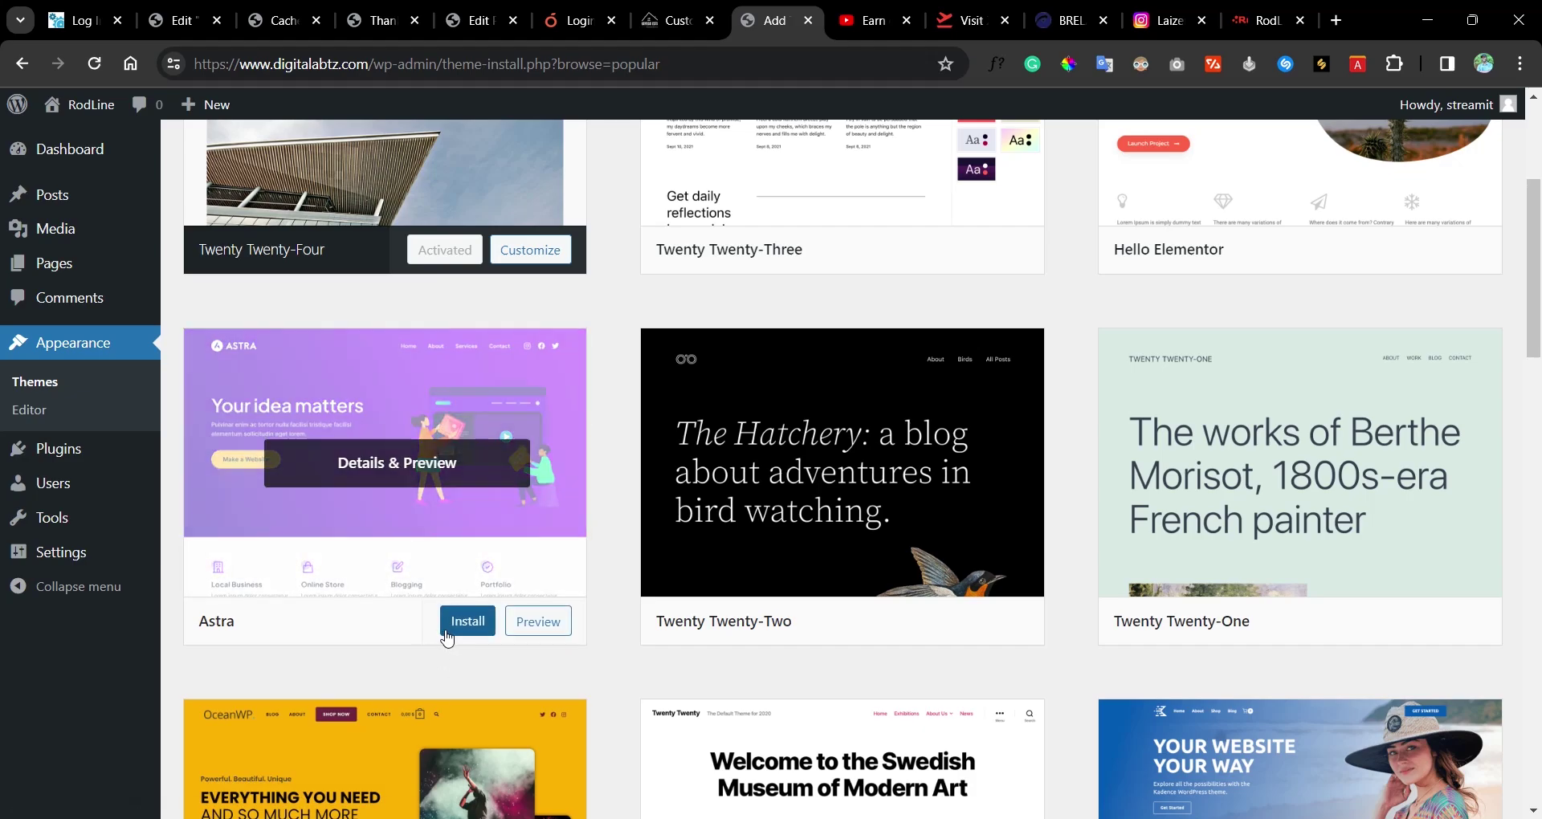
pyautogui.click(466, 618)
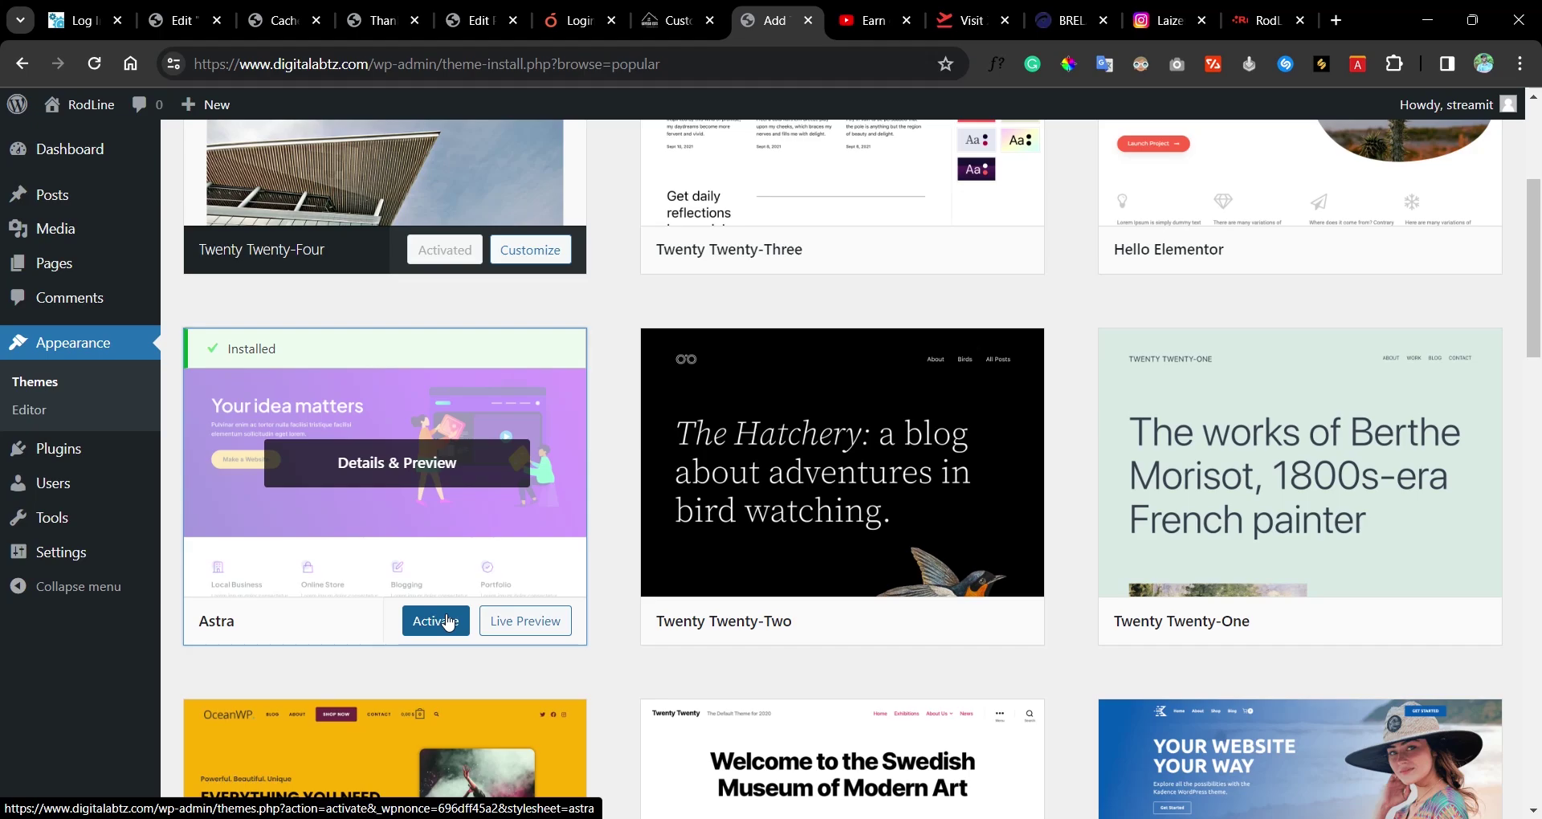
pyautogui.click(448, 623)
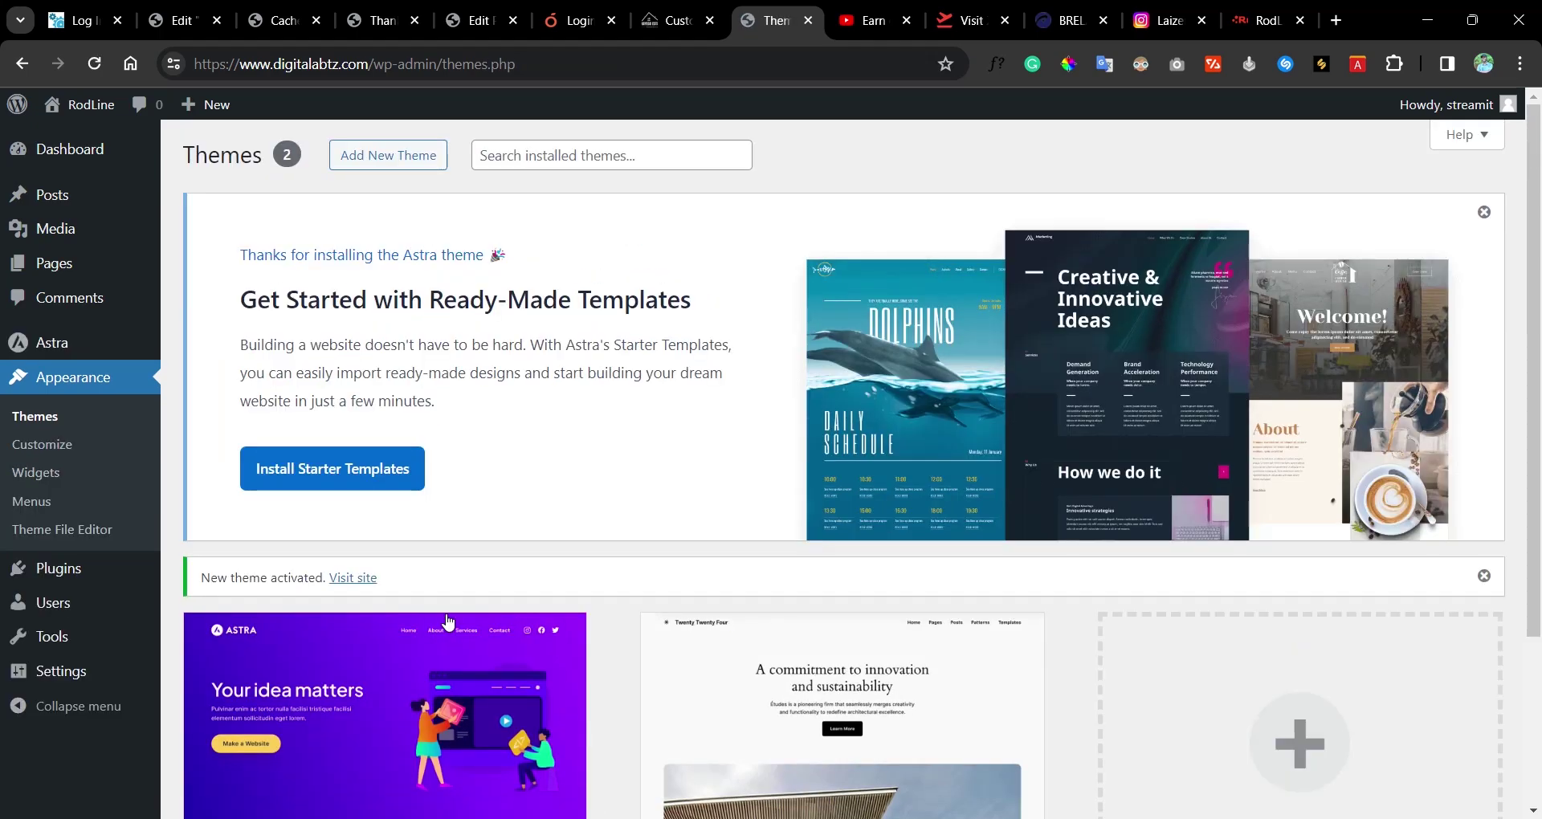
# - Install the Starter Templates offered by the Astra theme and return to the Themes page
pyautogui.scroll(-1, 448, 622)
pyautogui.click(347, 451)
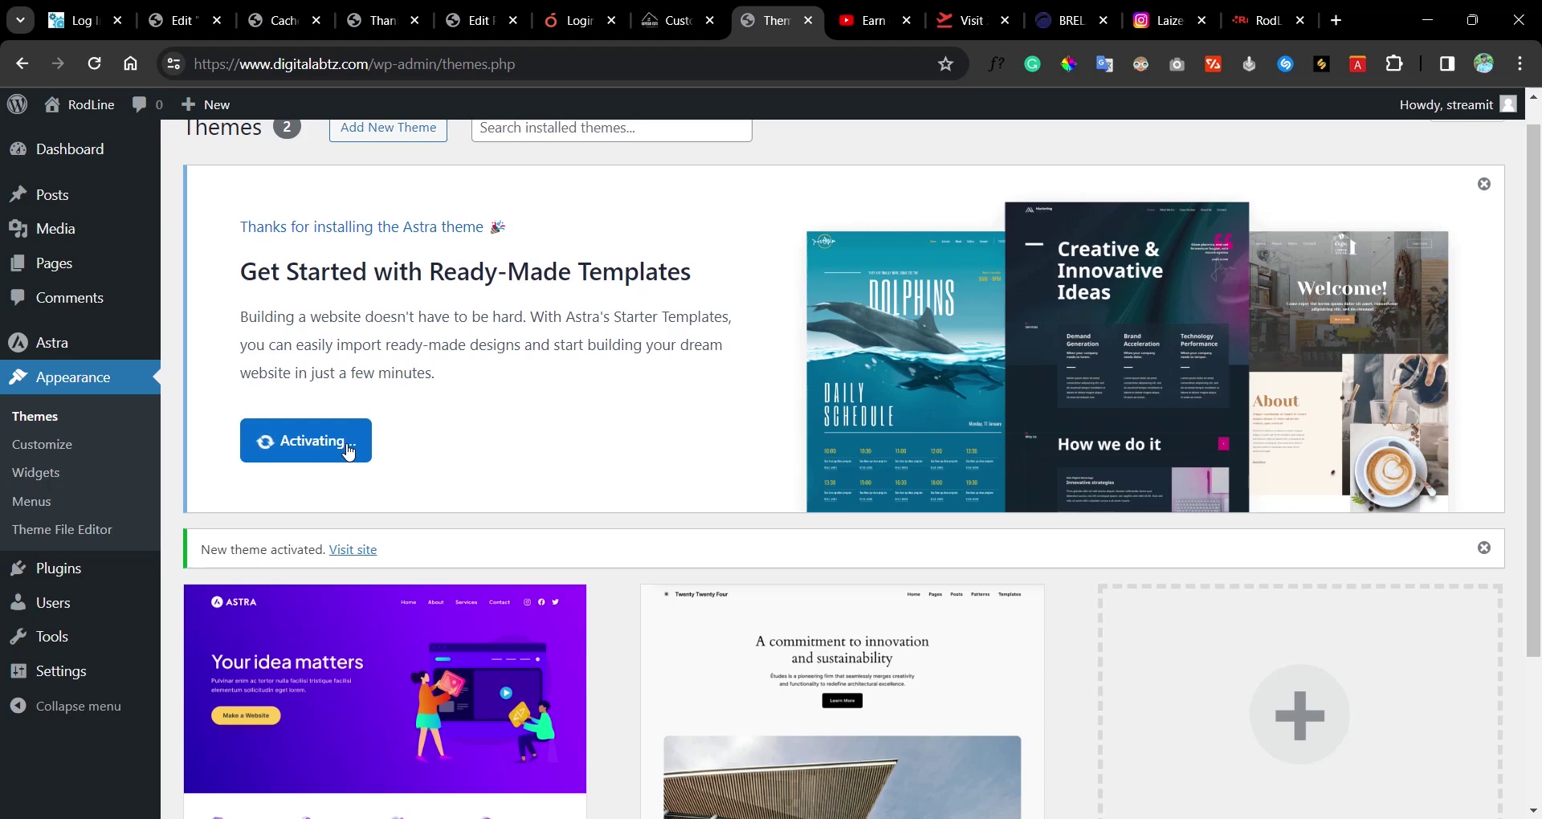
pyautogui.scroll(1, 431, 427)
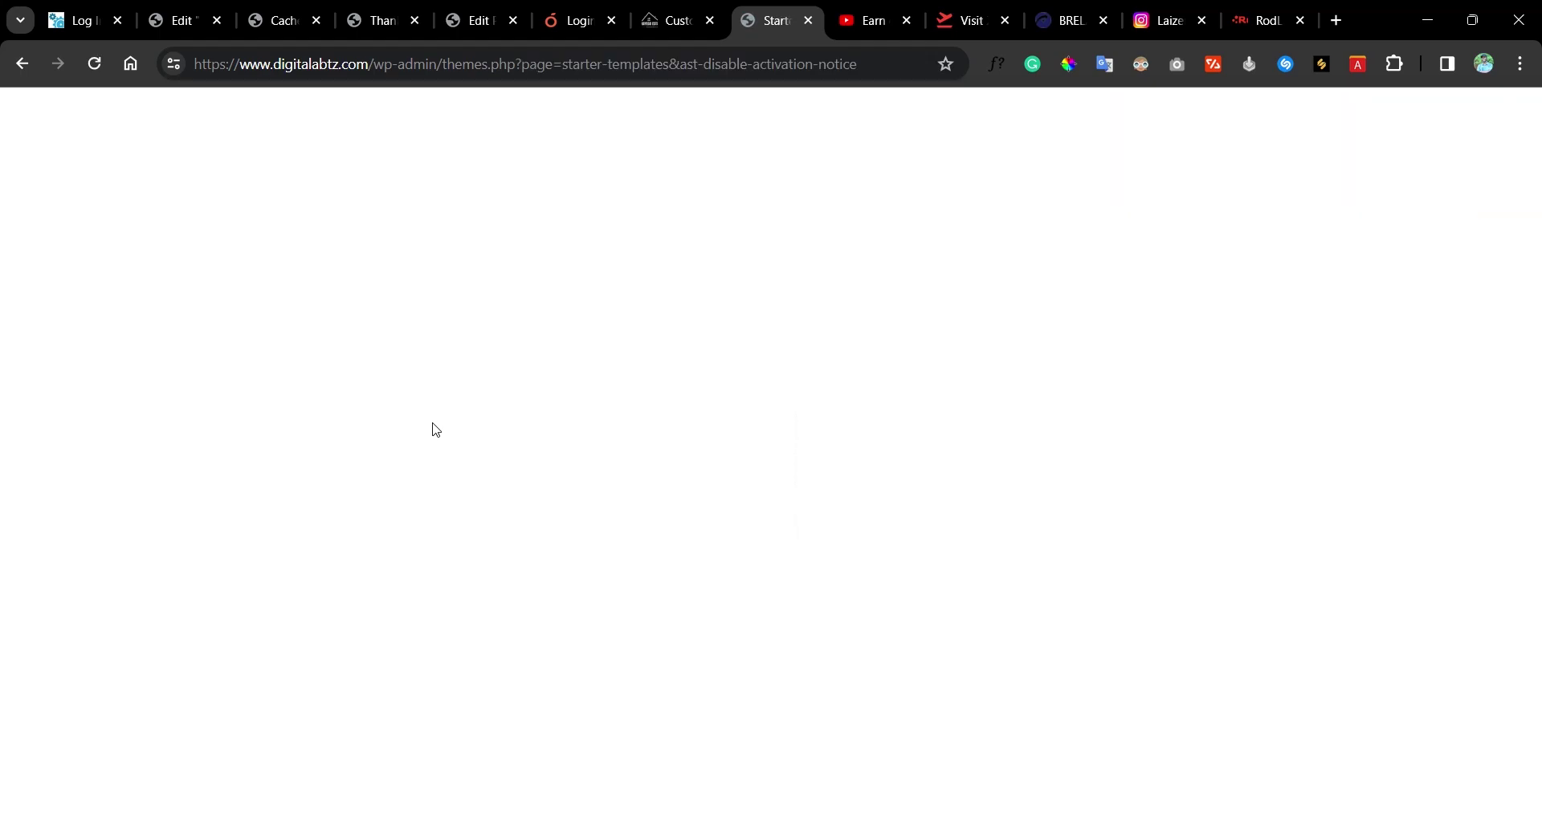
pyautogui.click(23, 70)
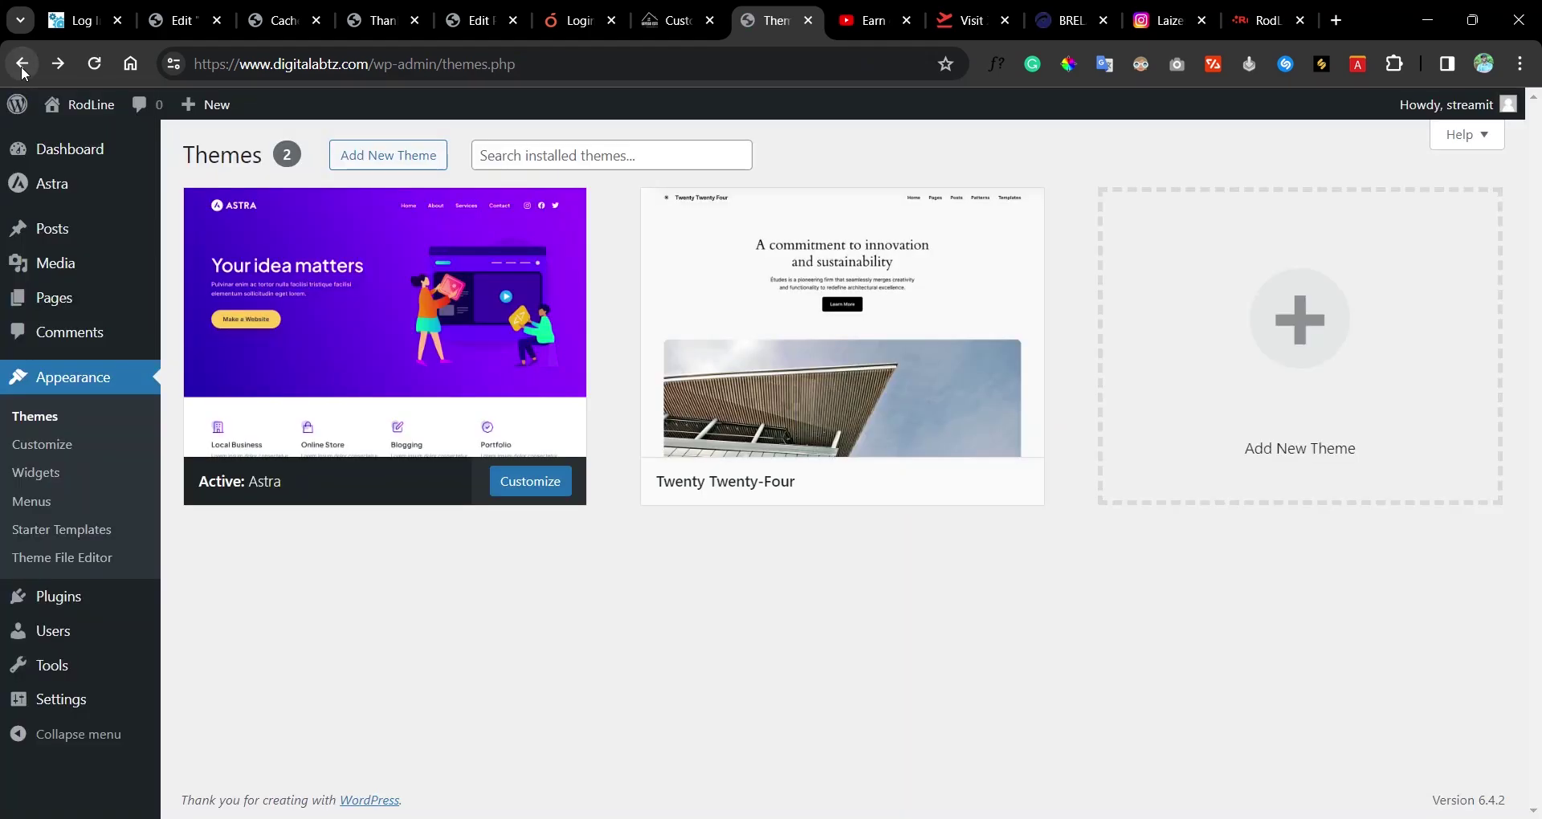
# - Open the Astra dashboard and go to its Starter Templates
pyautogui.moveTo(135, 196)
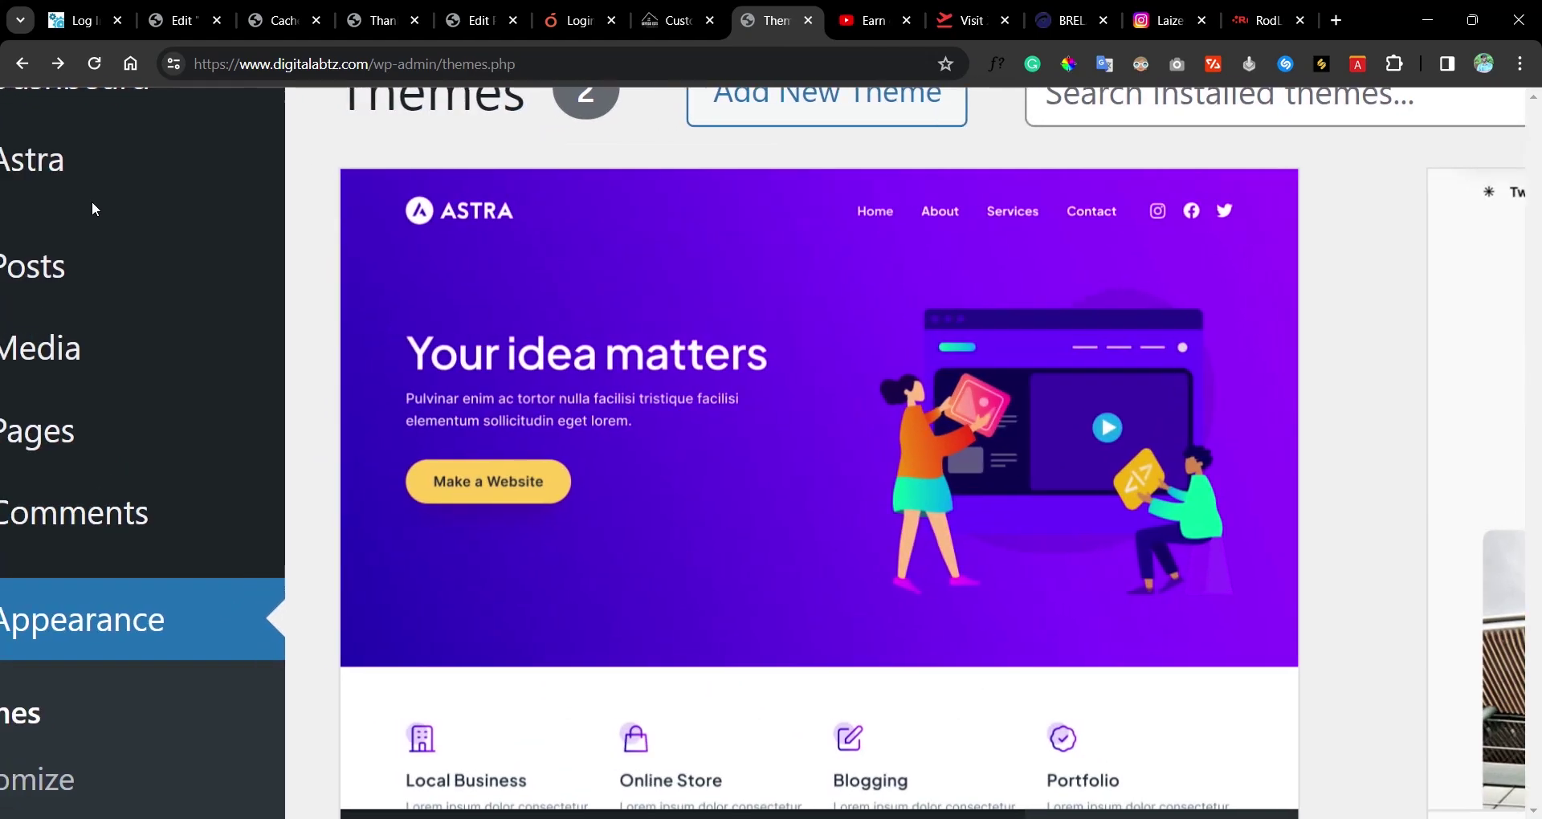
pyautogui.hscroll(-2, 91, 202)
pyautogui.moveTo(131, 161)
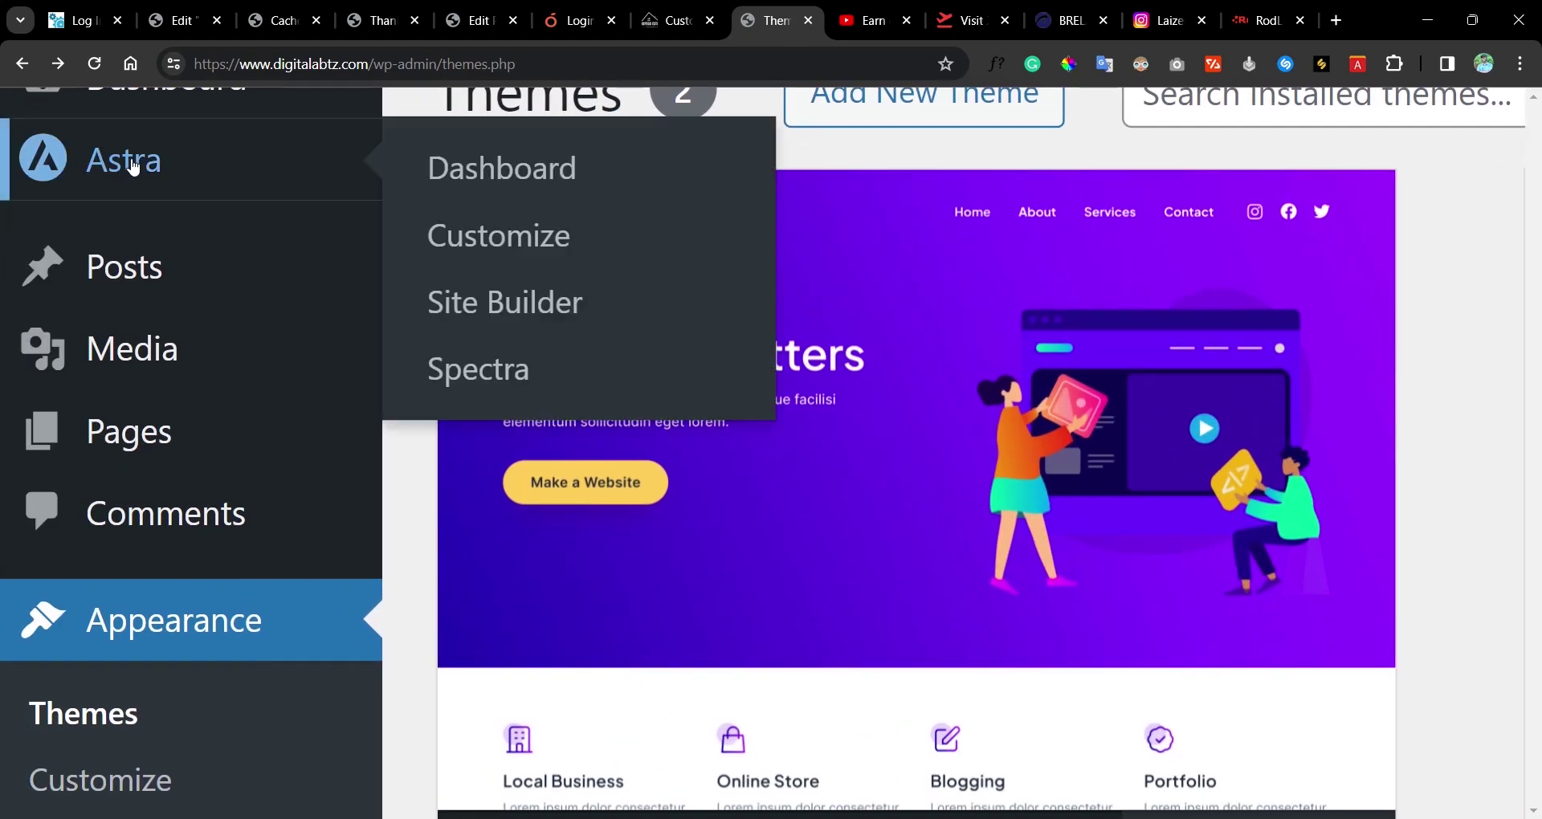
pyautogui.click(533, 195)
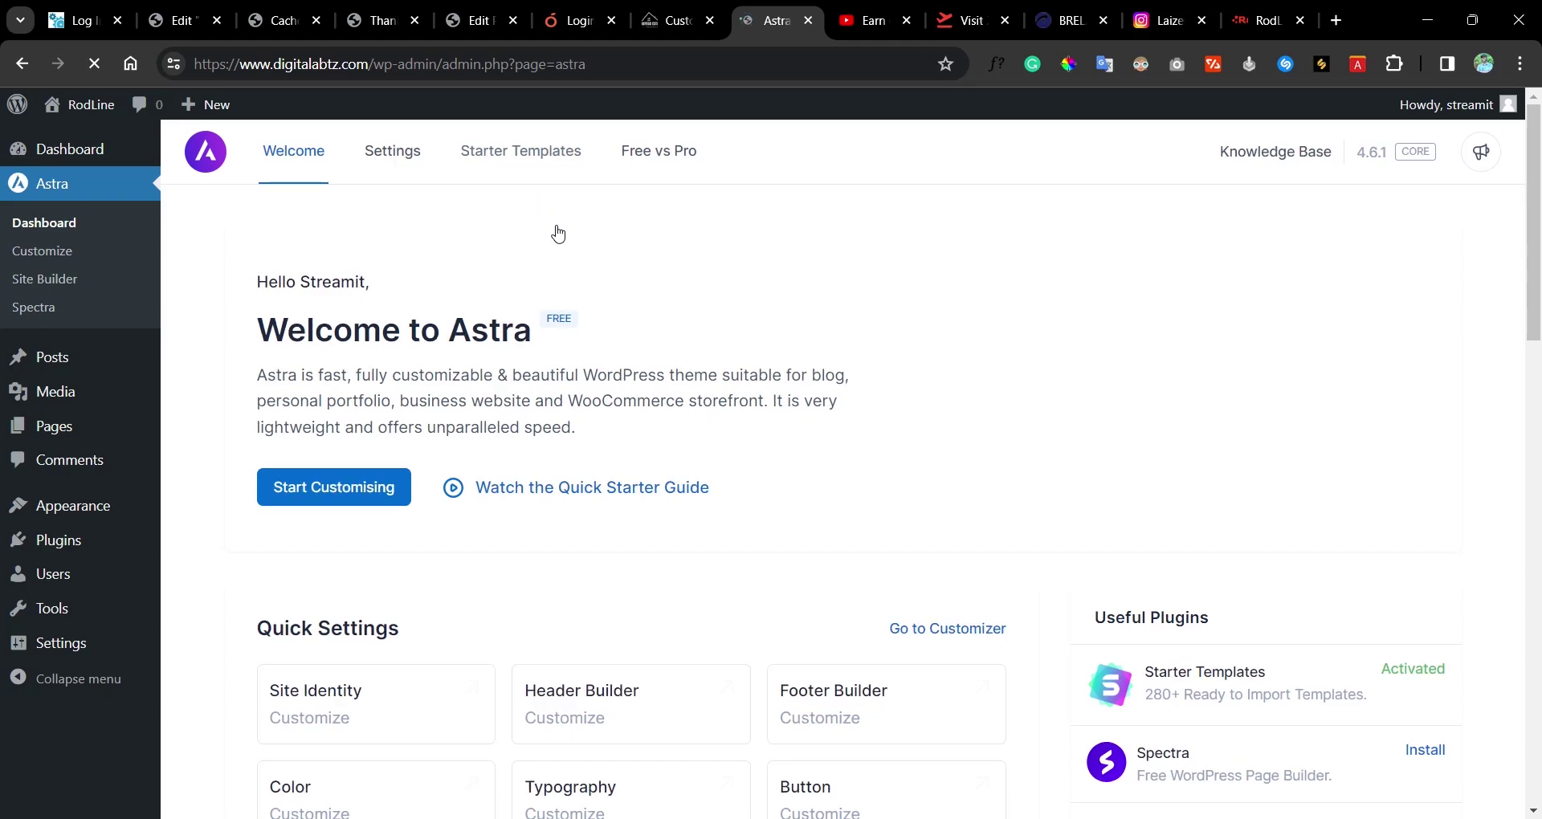
pyautogui.scroll(5, 516, 157)
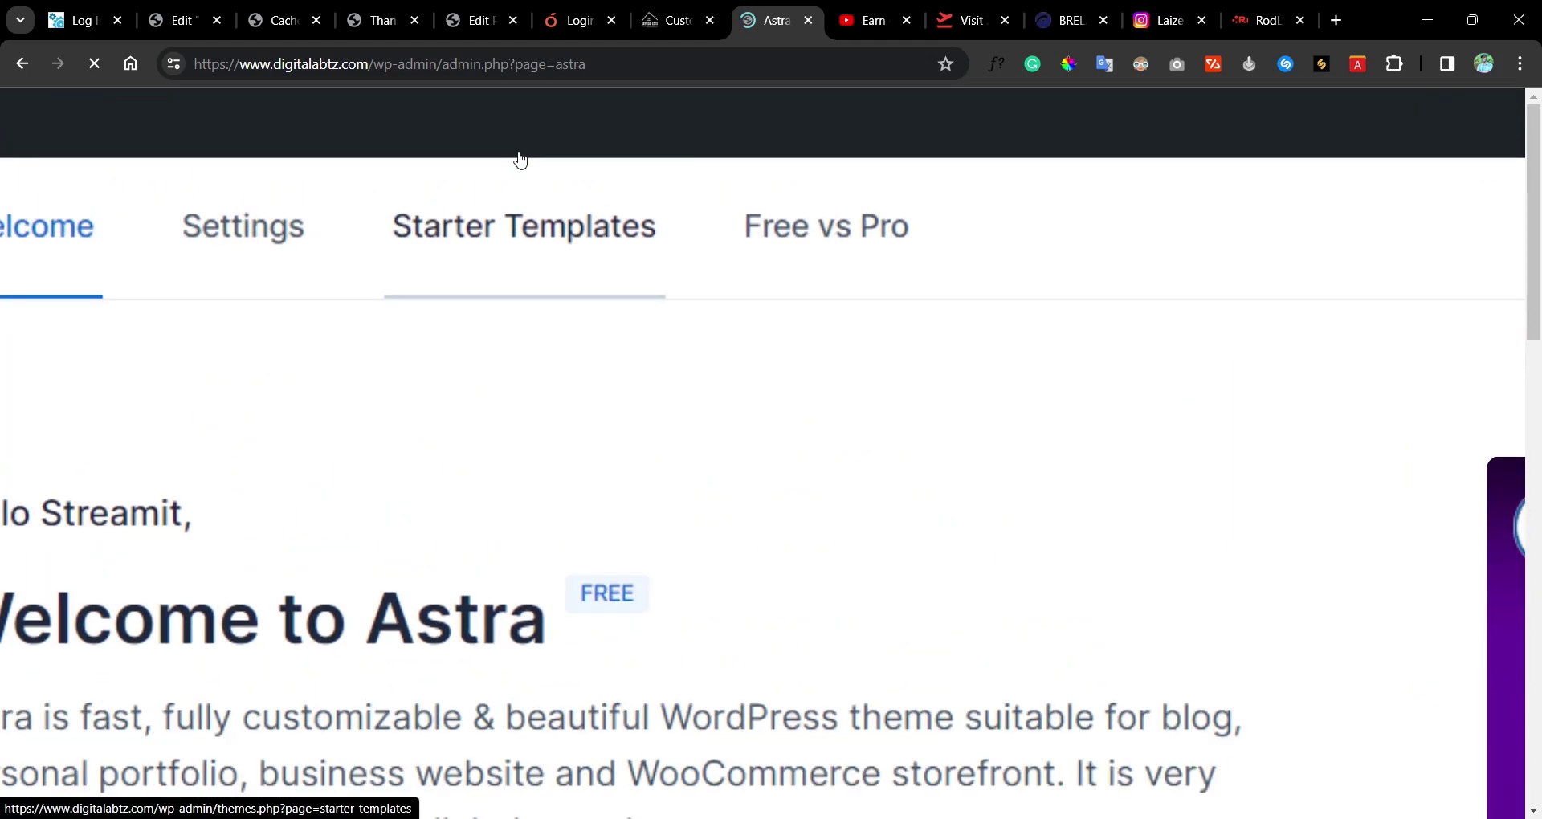
pyautogui.scroll(-5, 492, 259)
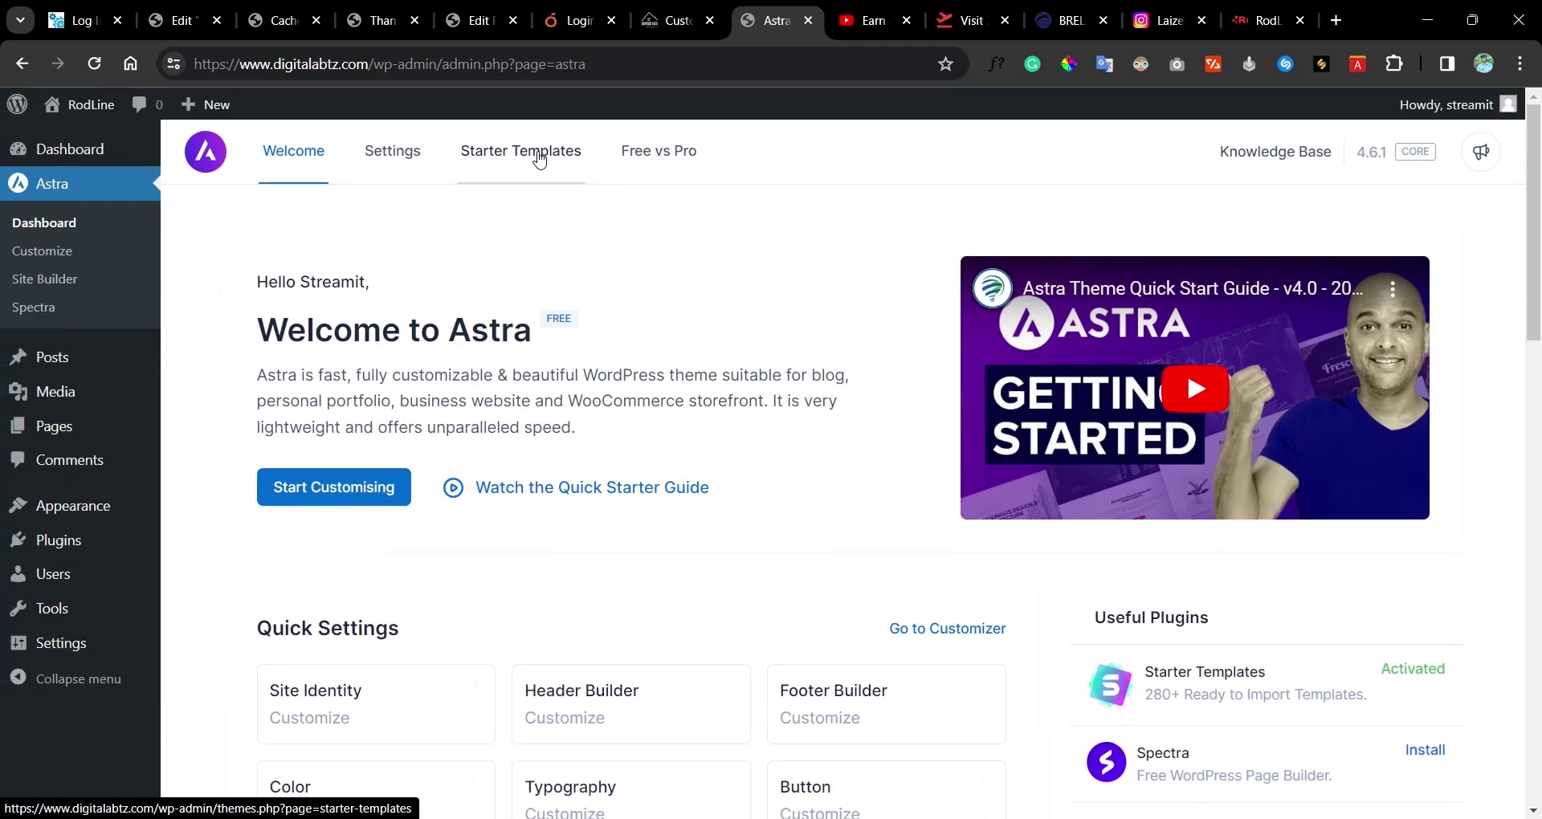
pyautogui.click(539, 159)
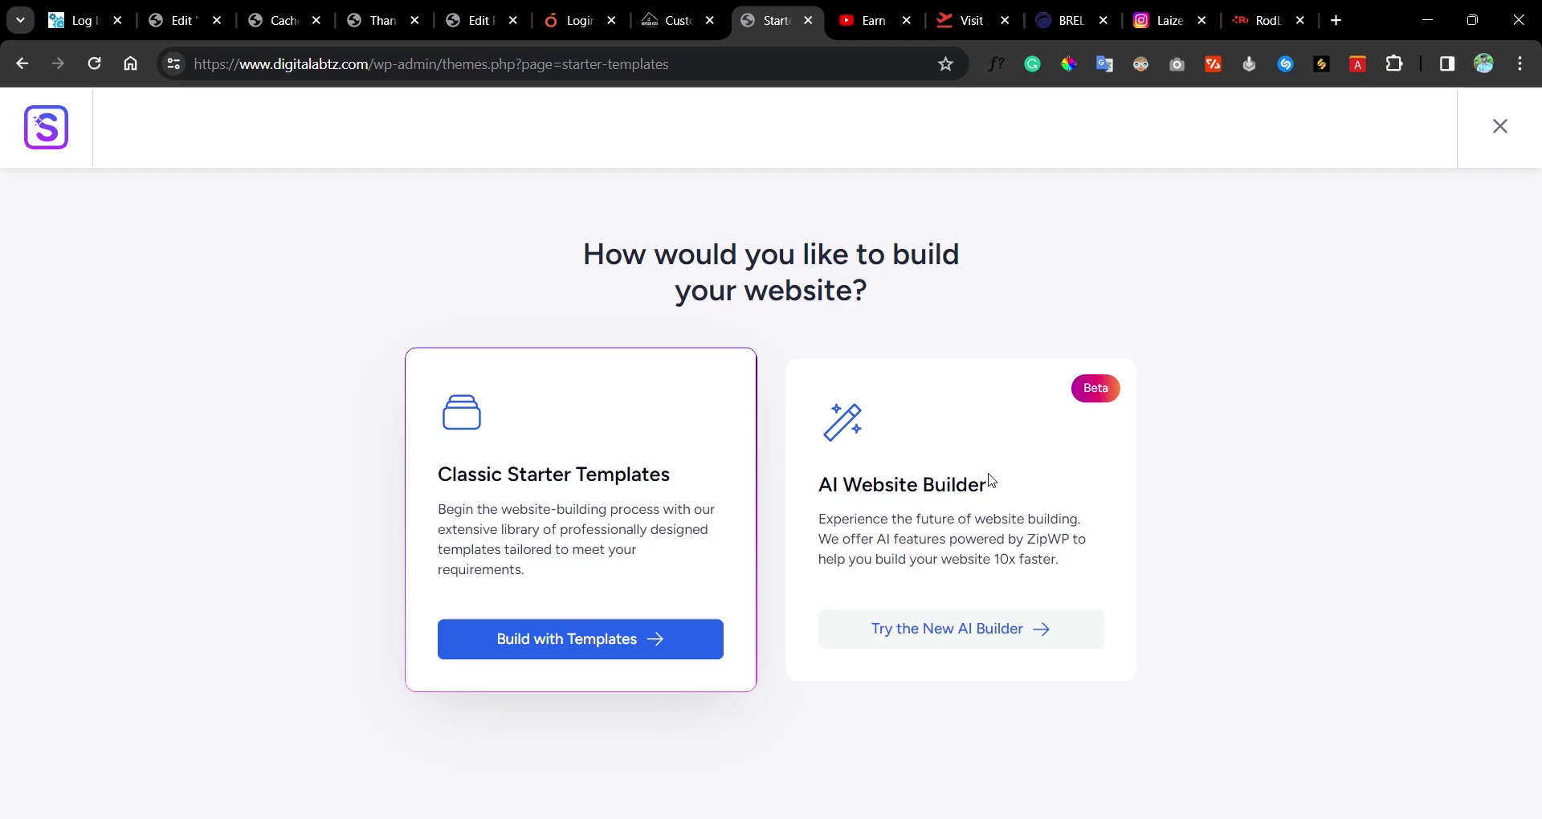
# - Choose the AI Website Builder, get started and connect the ZipWP account with this website
pyautogui.click(1015, 645)
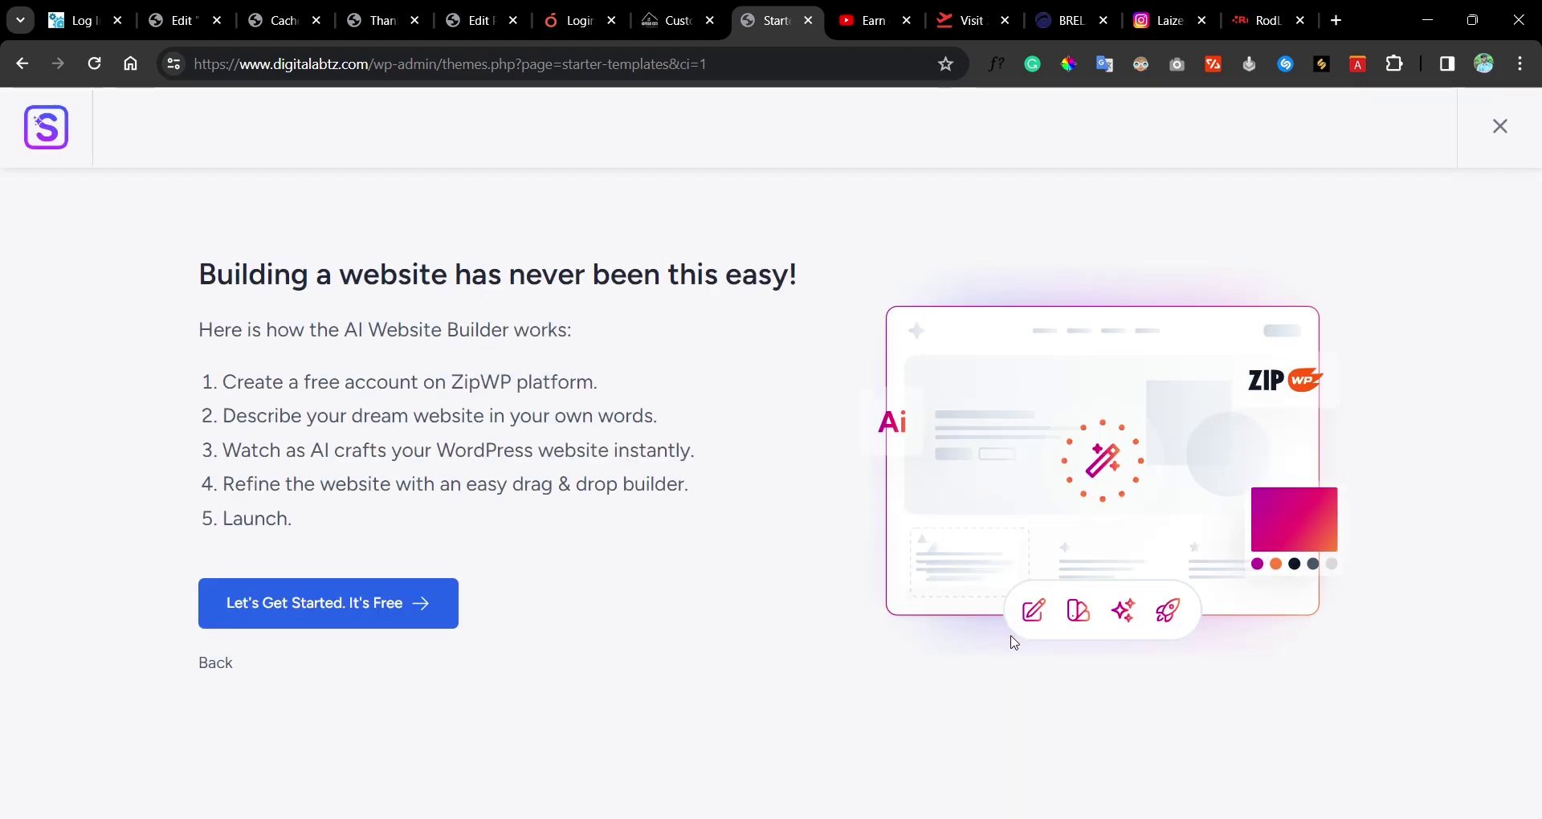
pyautogui.click(346, 624)
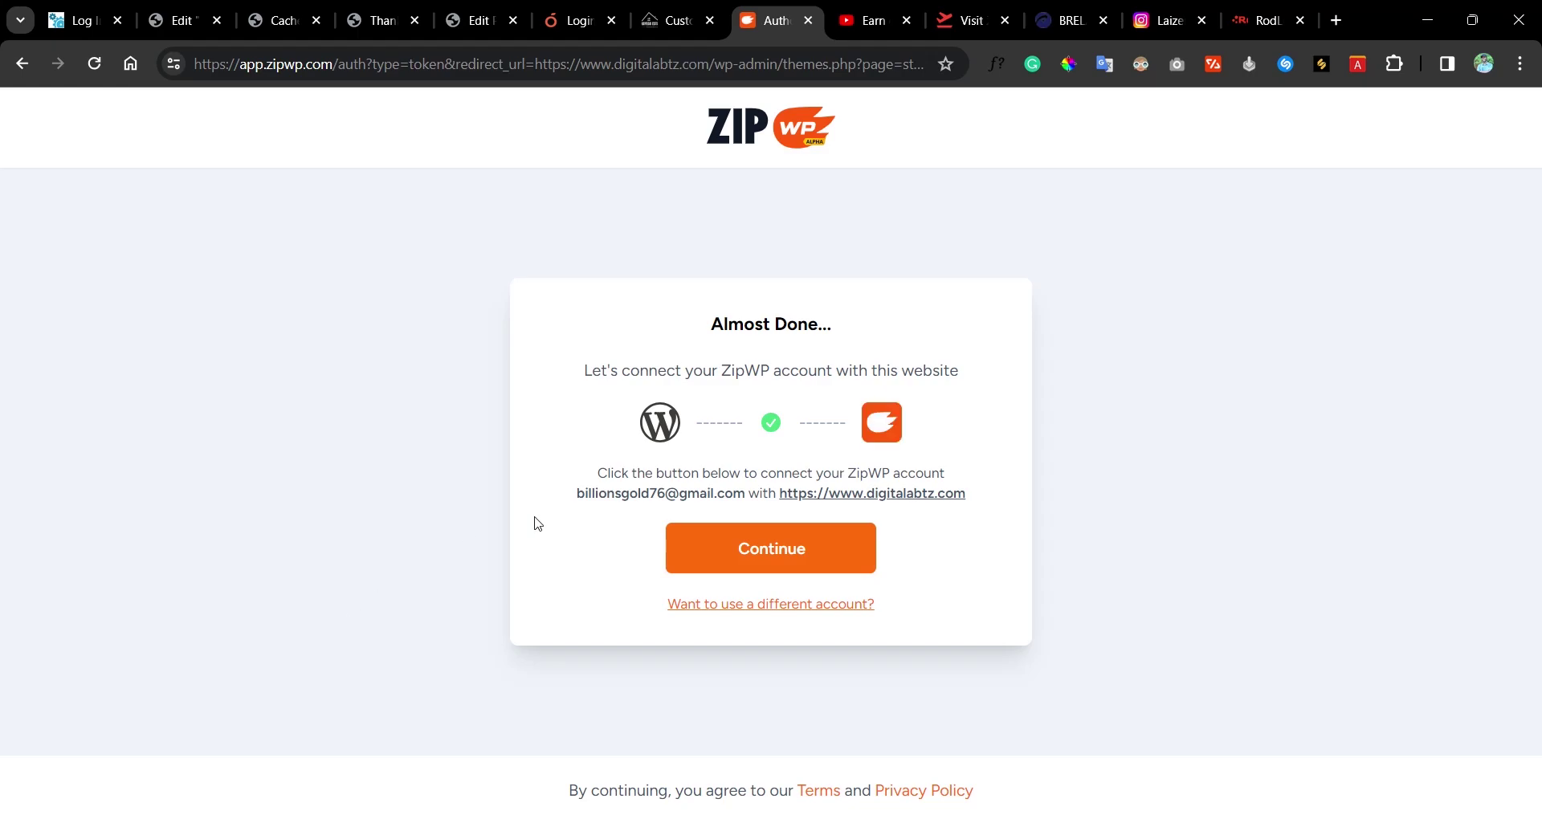
pyautogui.click(584, 549)
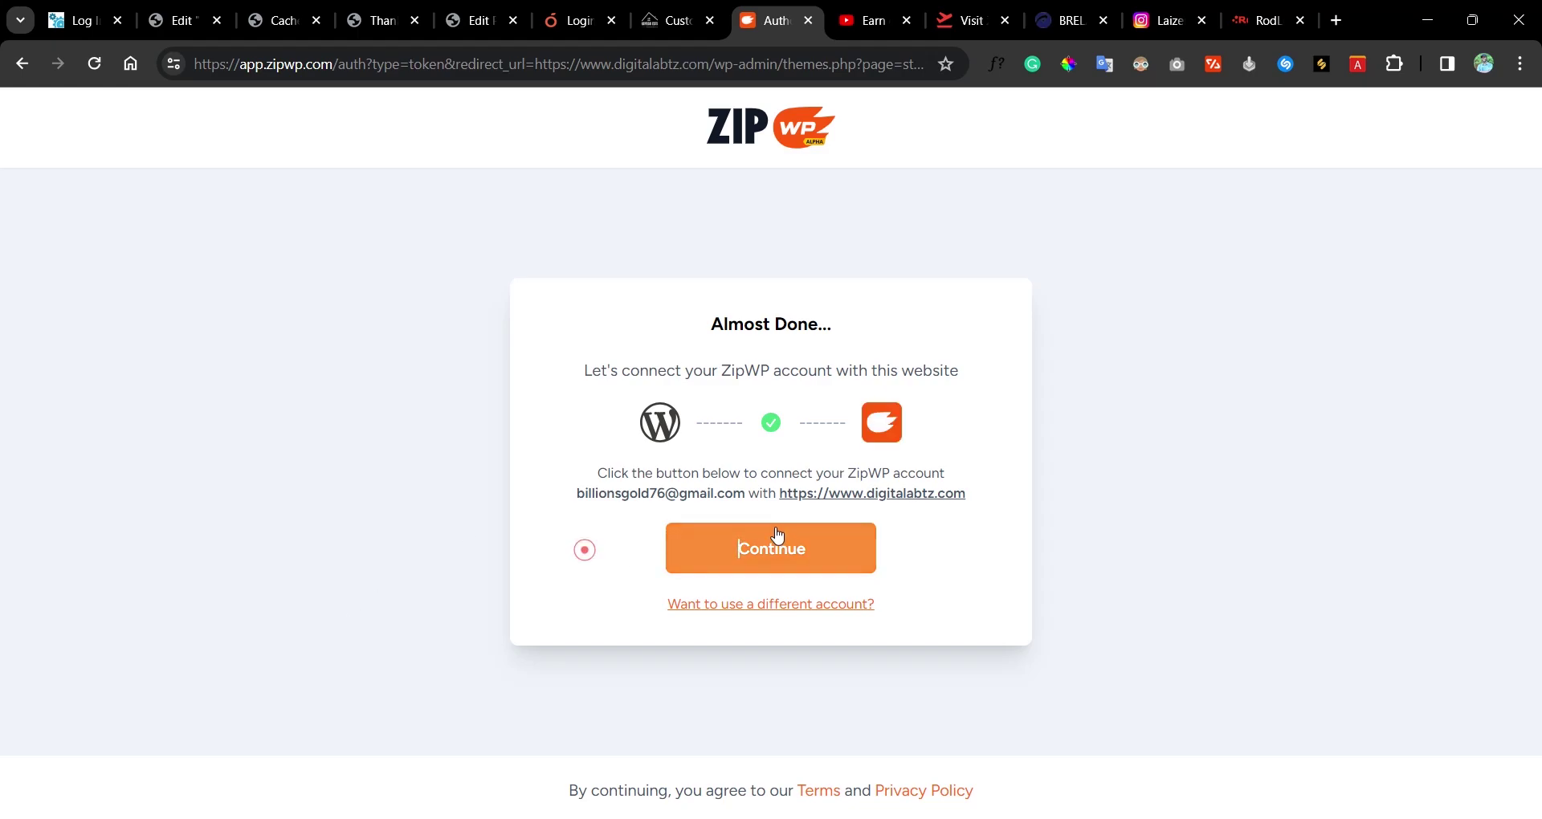
pyautogui.click(776, 535)
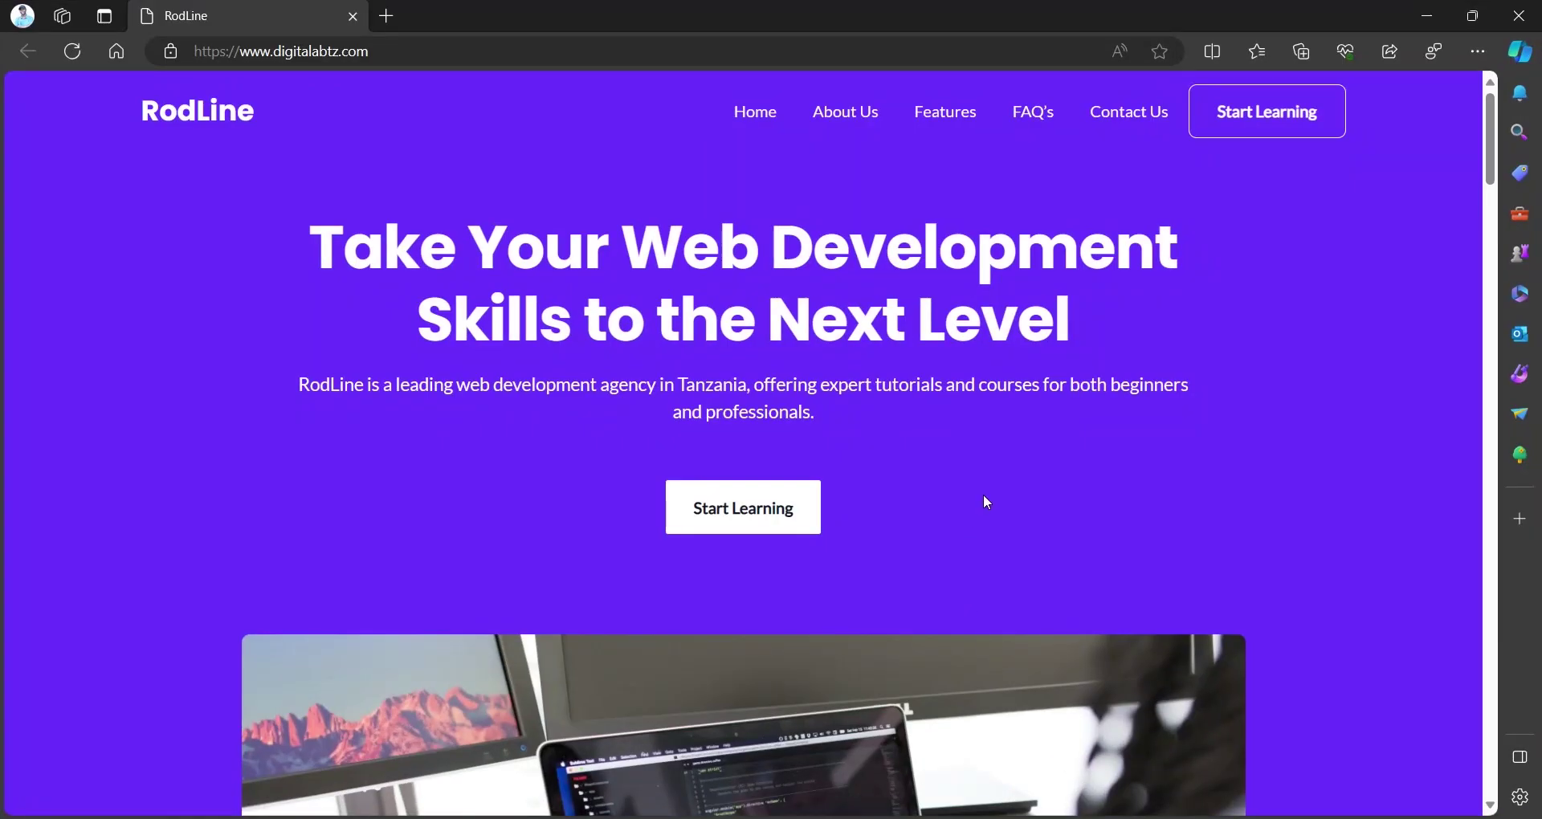
# - Examine the sections of the RodLine example site's home page, and return to the website builder
pyautogui.scroll(-15, 987, 502)
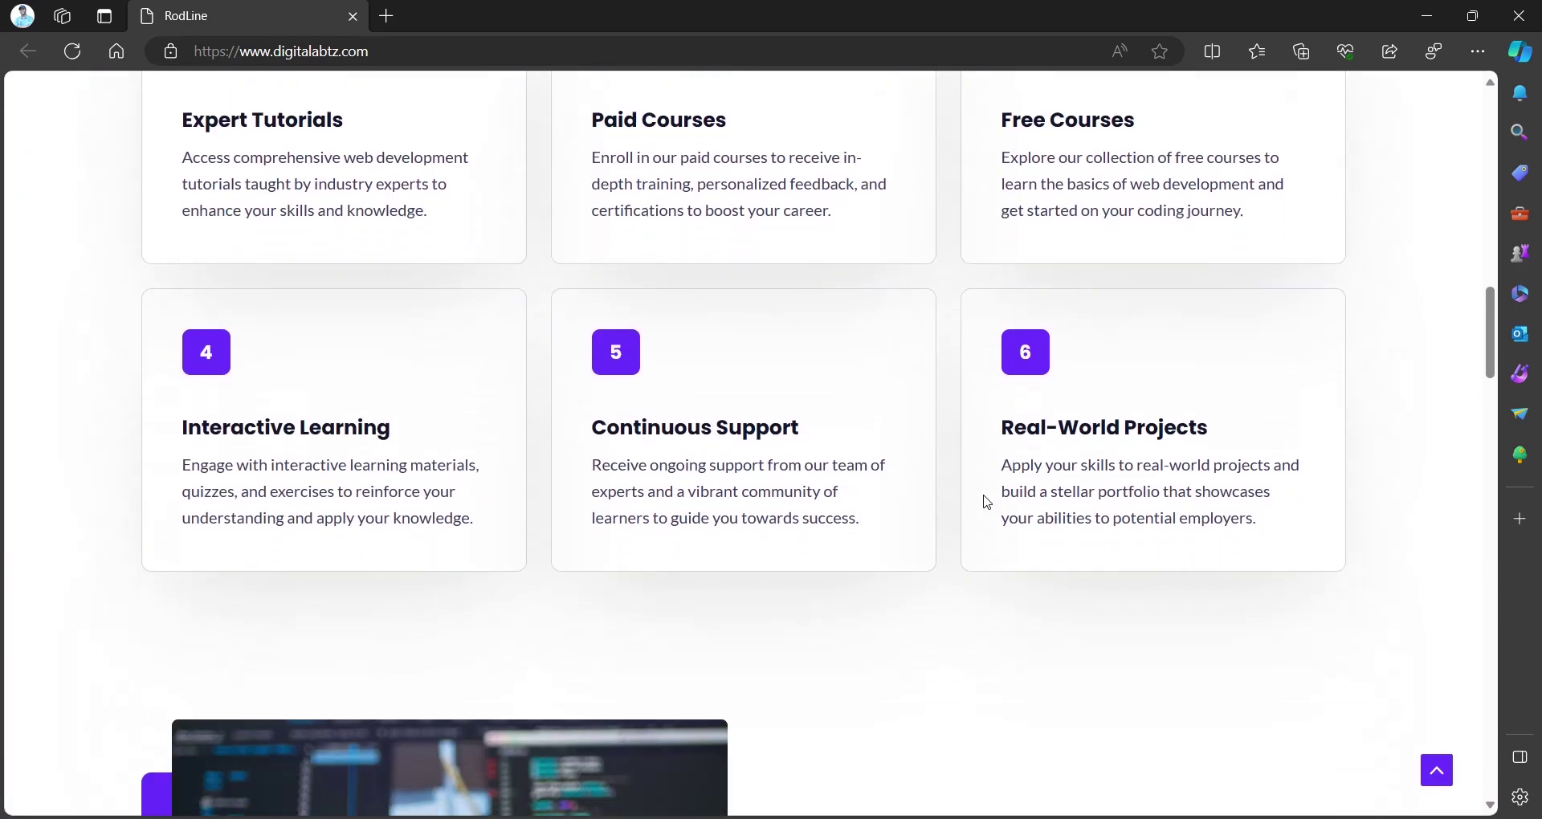
pyautogui.scroll(-4, 984, 502)
pyautogui.scroll(7, 982, 503)
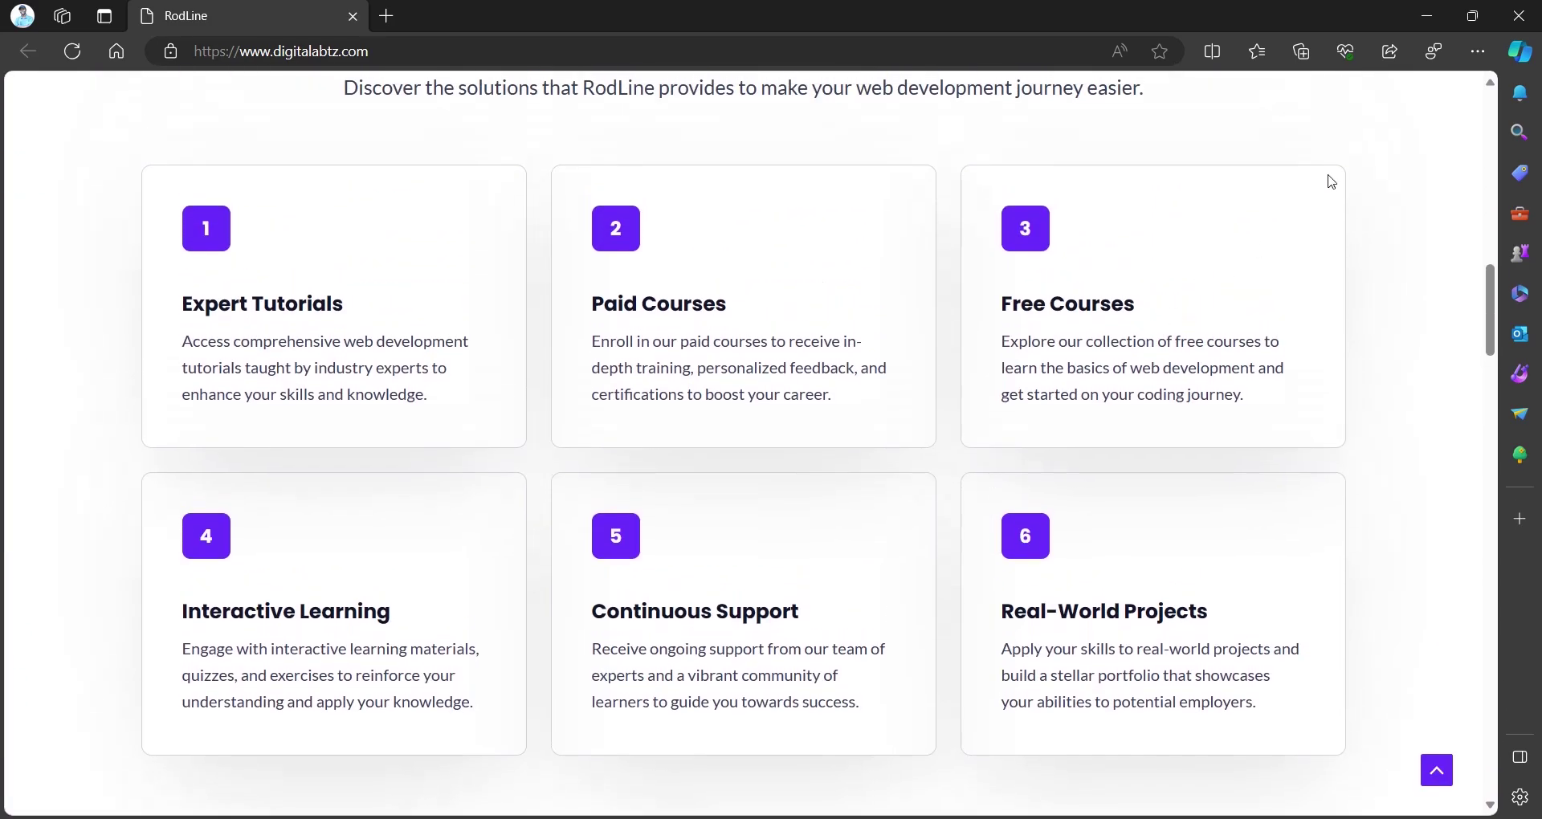
pyautogui.click(1427, 17)
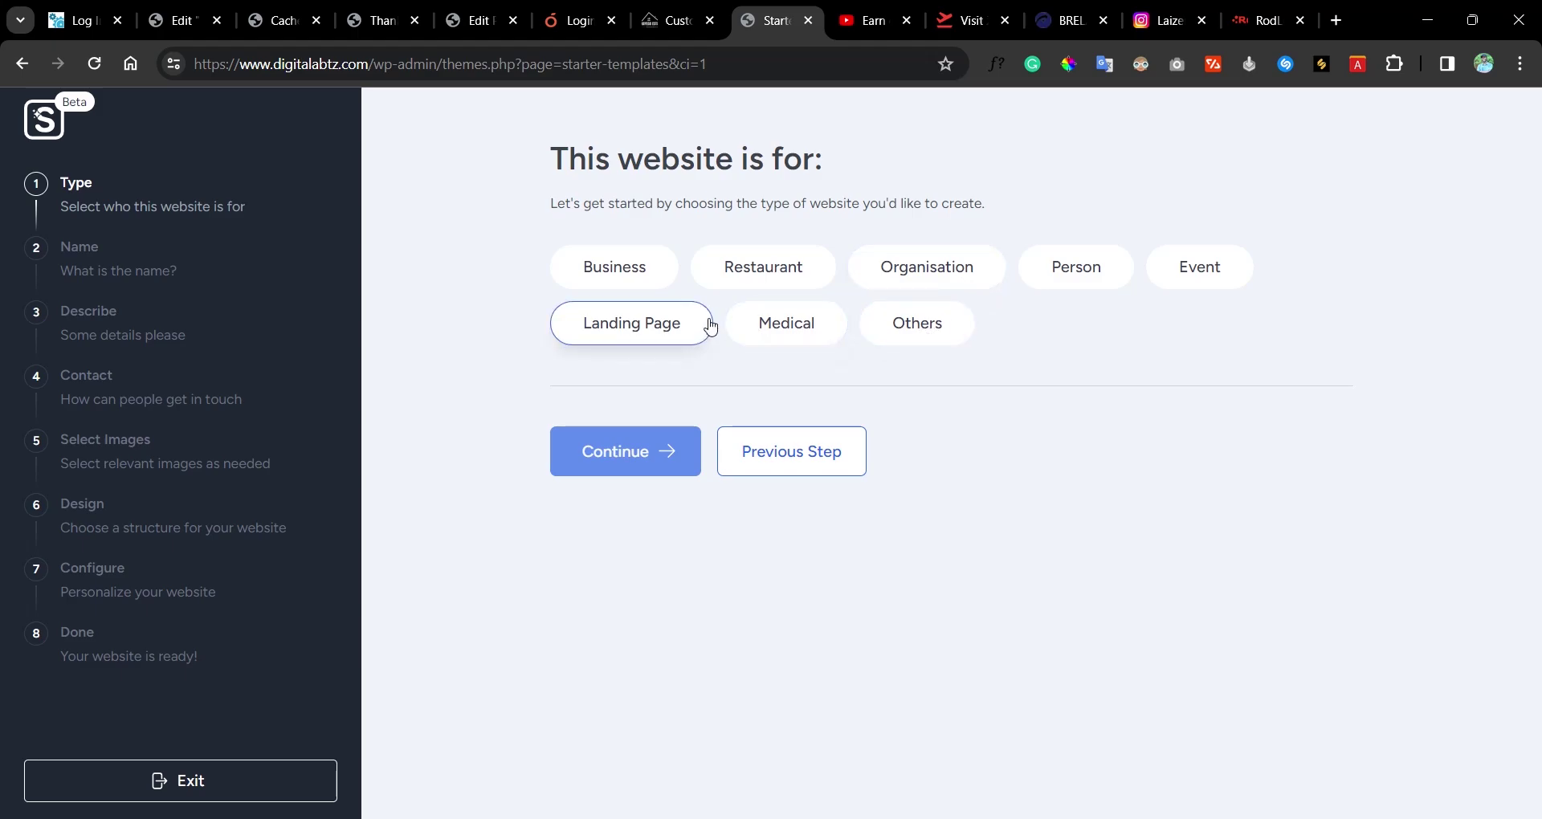
# - Set the website type to Restaurant and name the restaurant Rodway
pyautogui.click(789, 274)
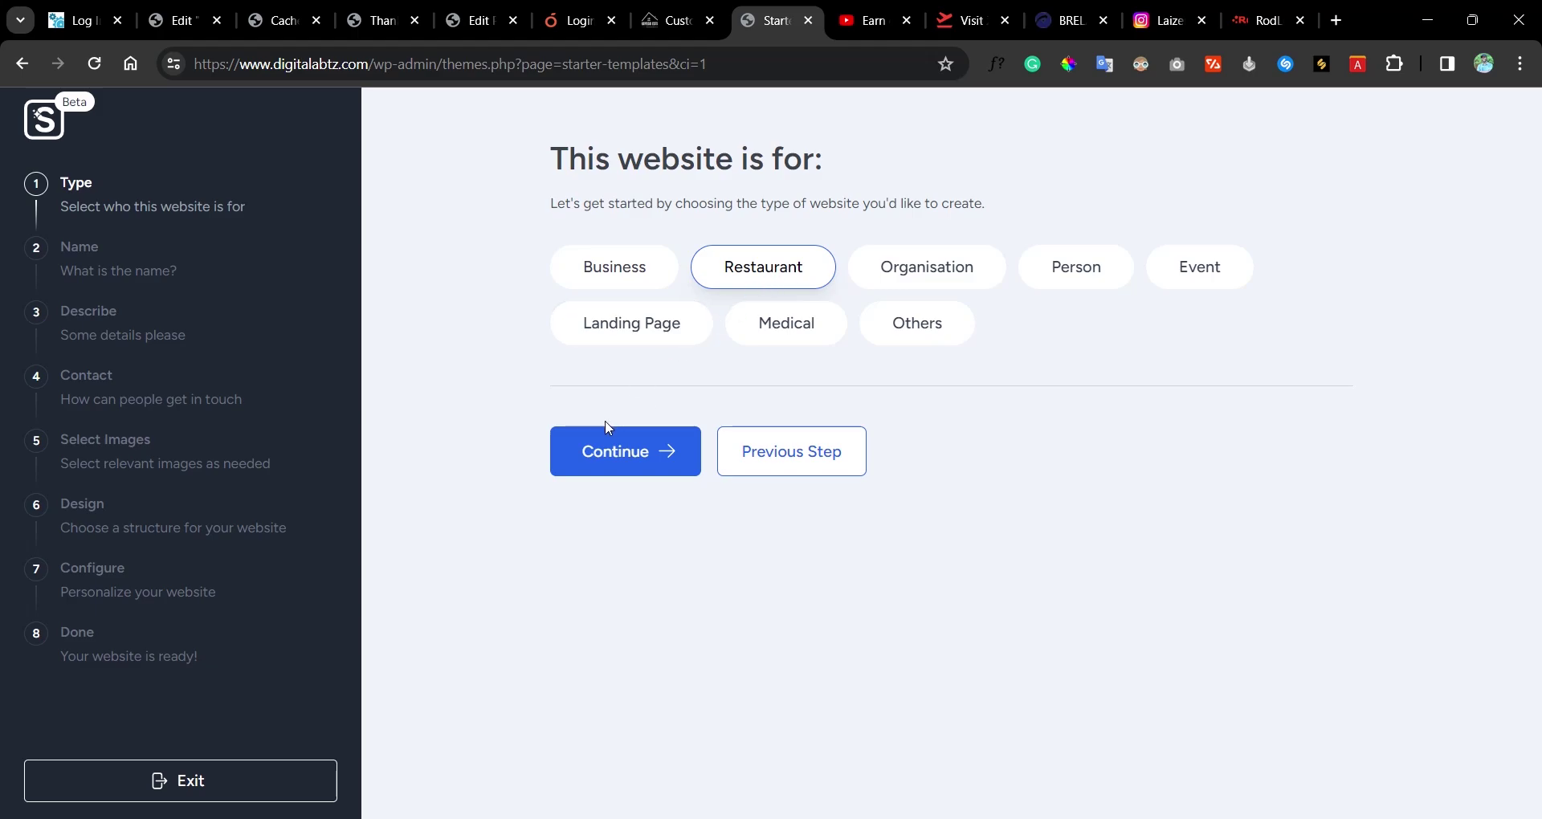
pyautogui.click(604, 446)
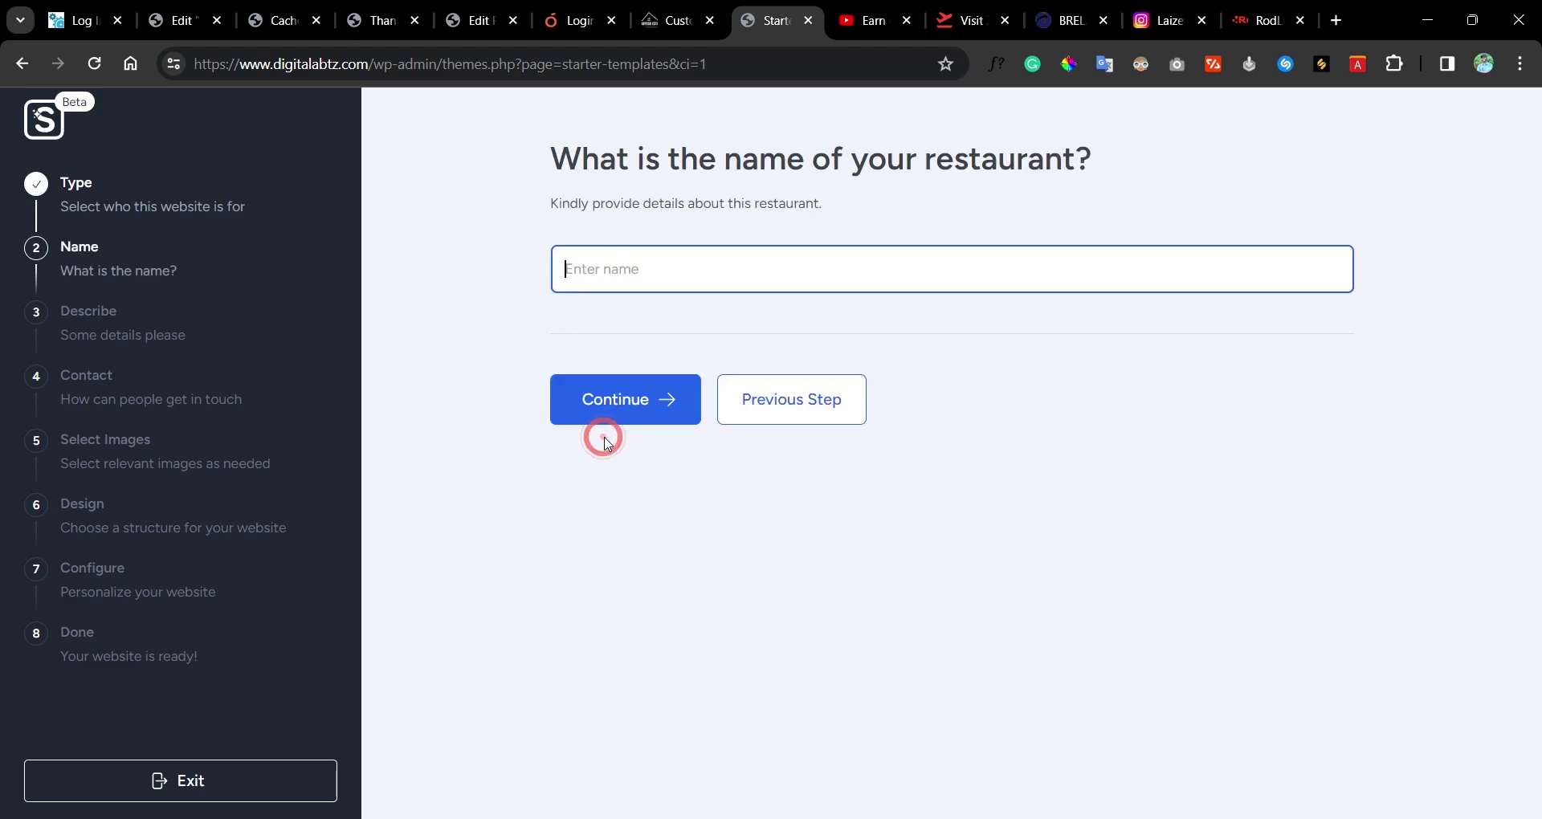
pyautogui.click(720, 277)
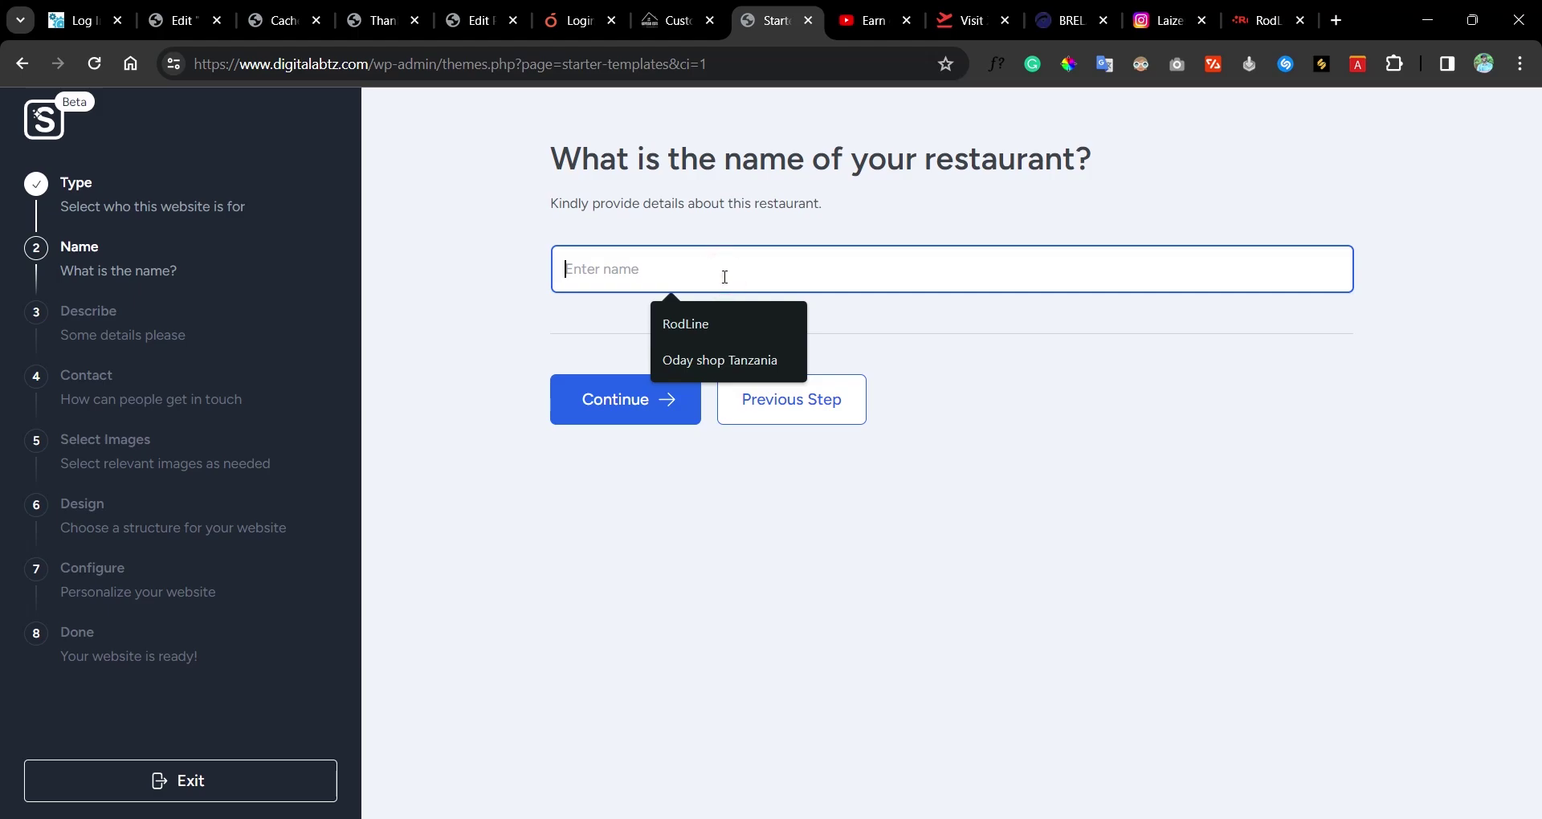
pyautogui.write('Ro')
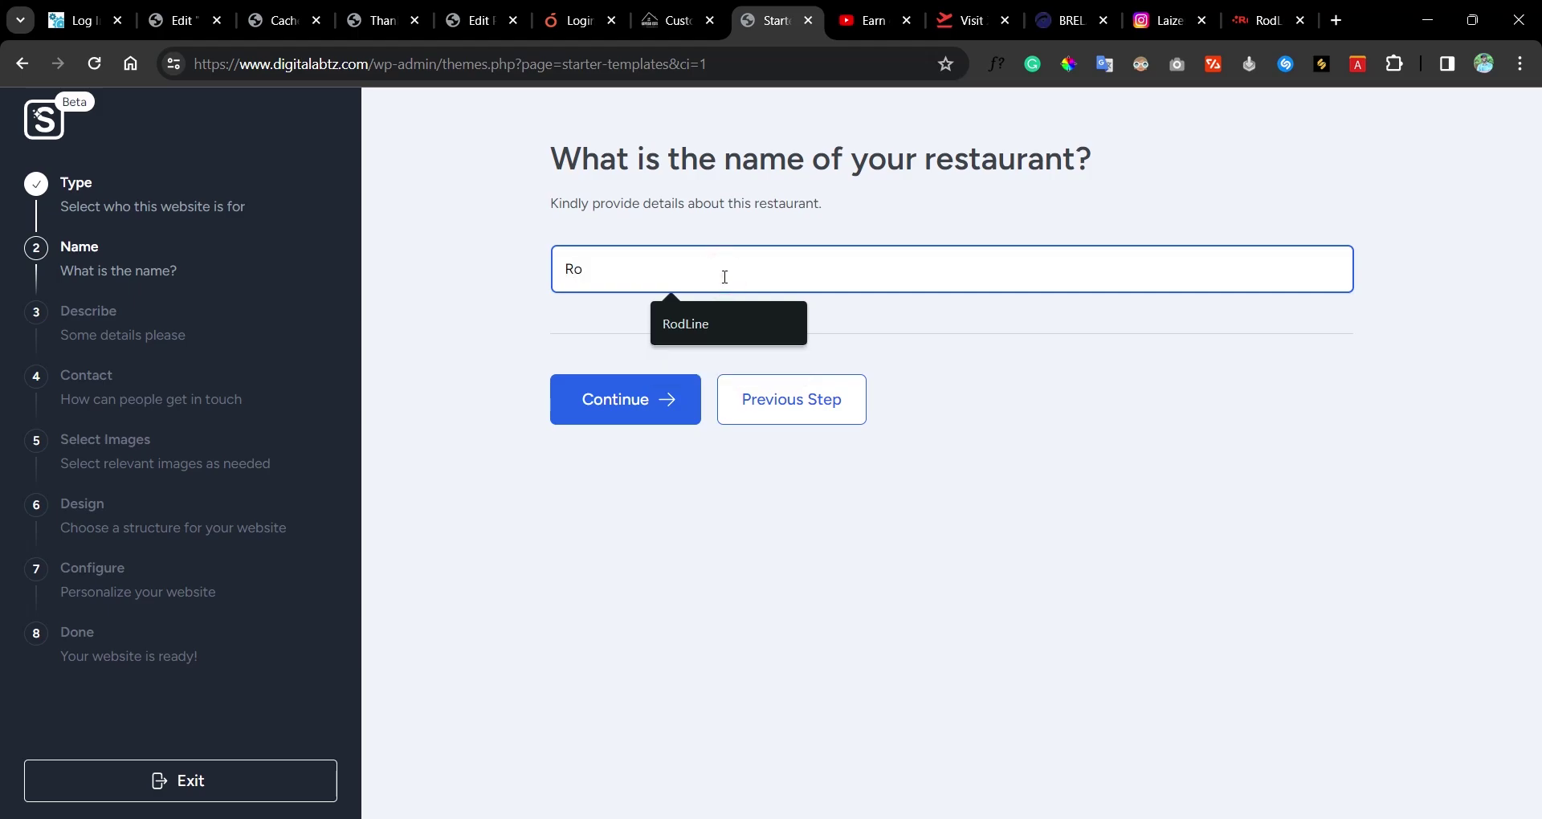
pyautogui.write('dway')
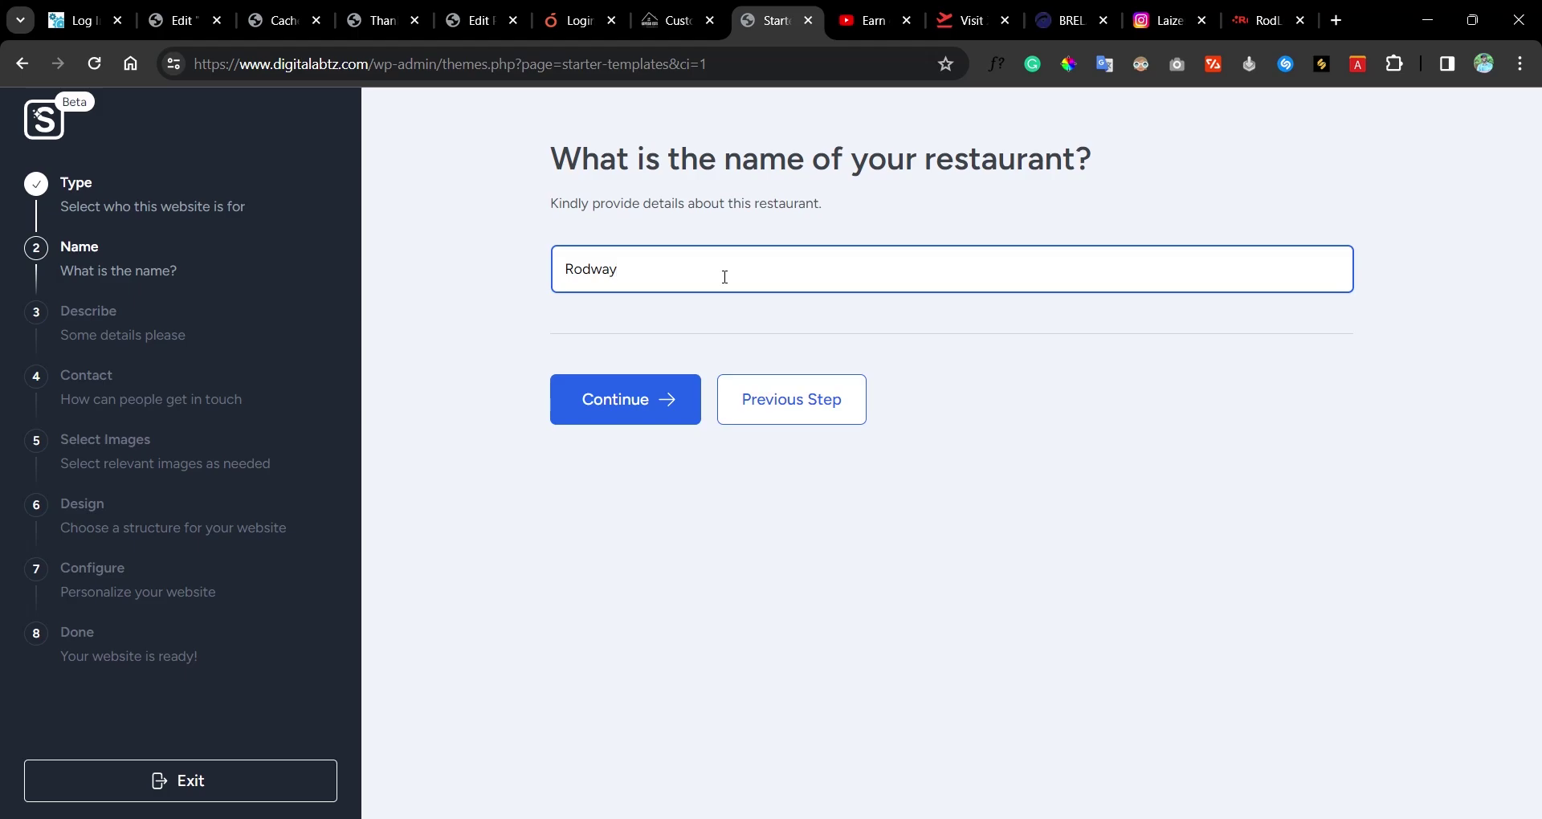
pyautogui.click(635, 404)
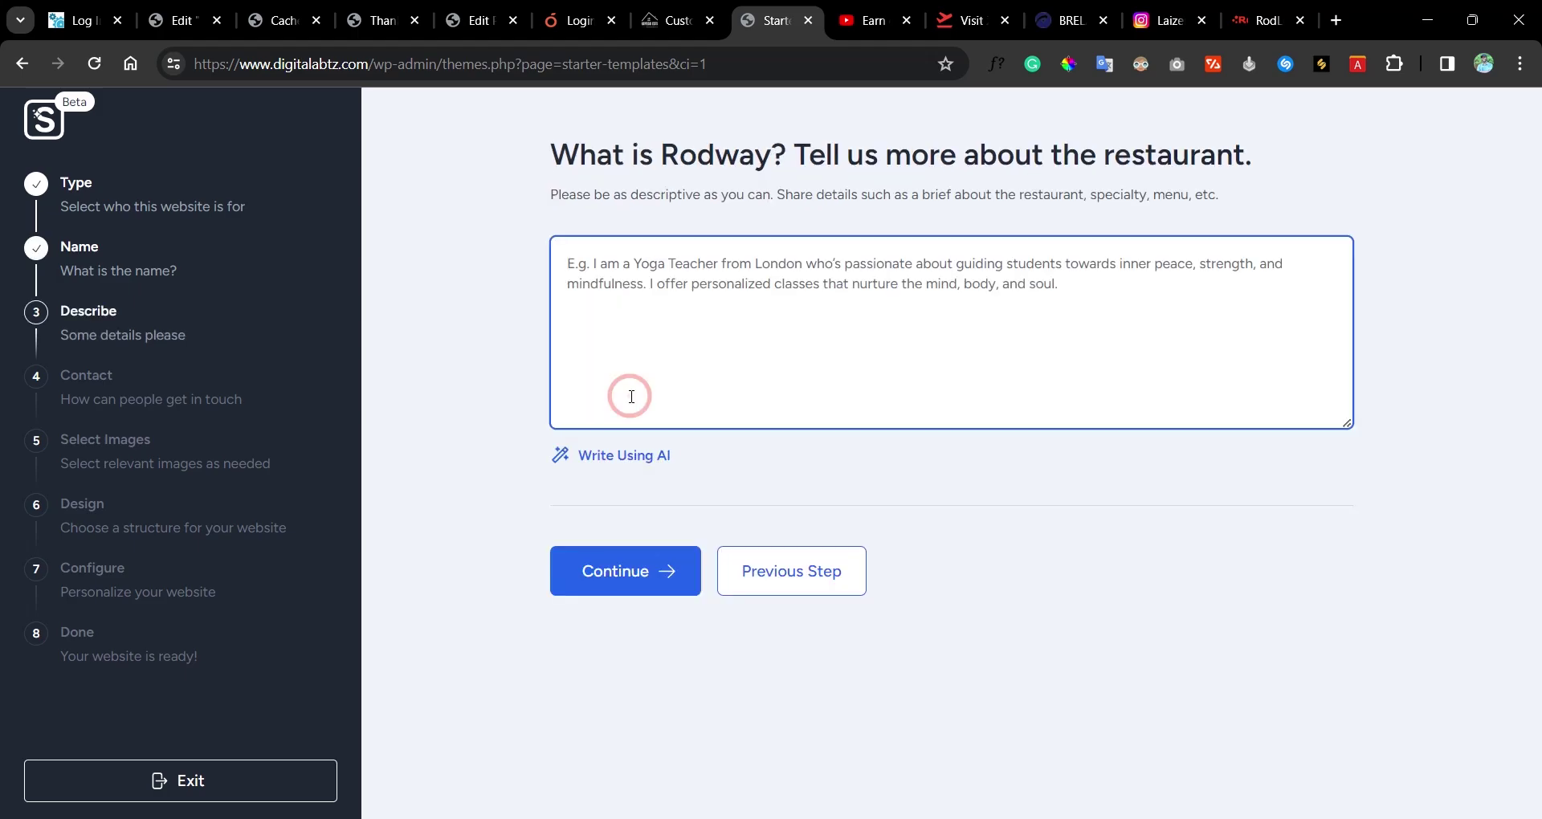
# - Generate the restaurant description with AI, improve it once using AI and continue to the contact details
pyautogui.click(769, 304)
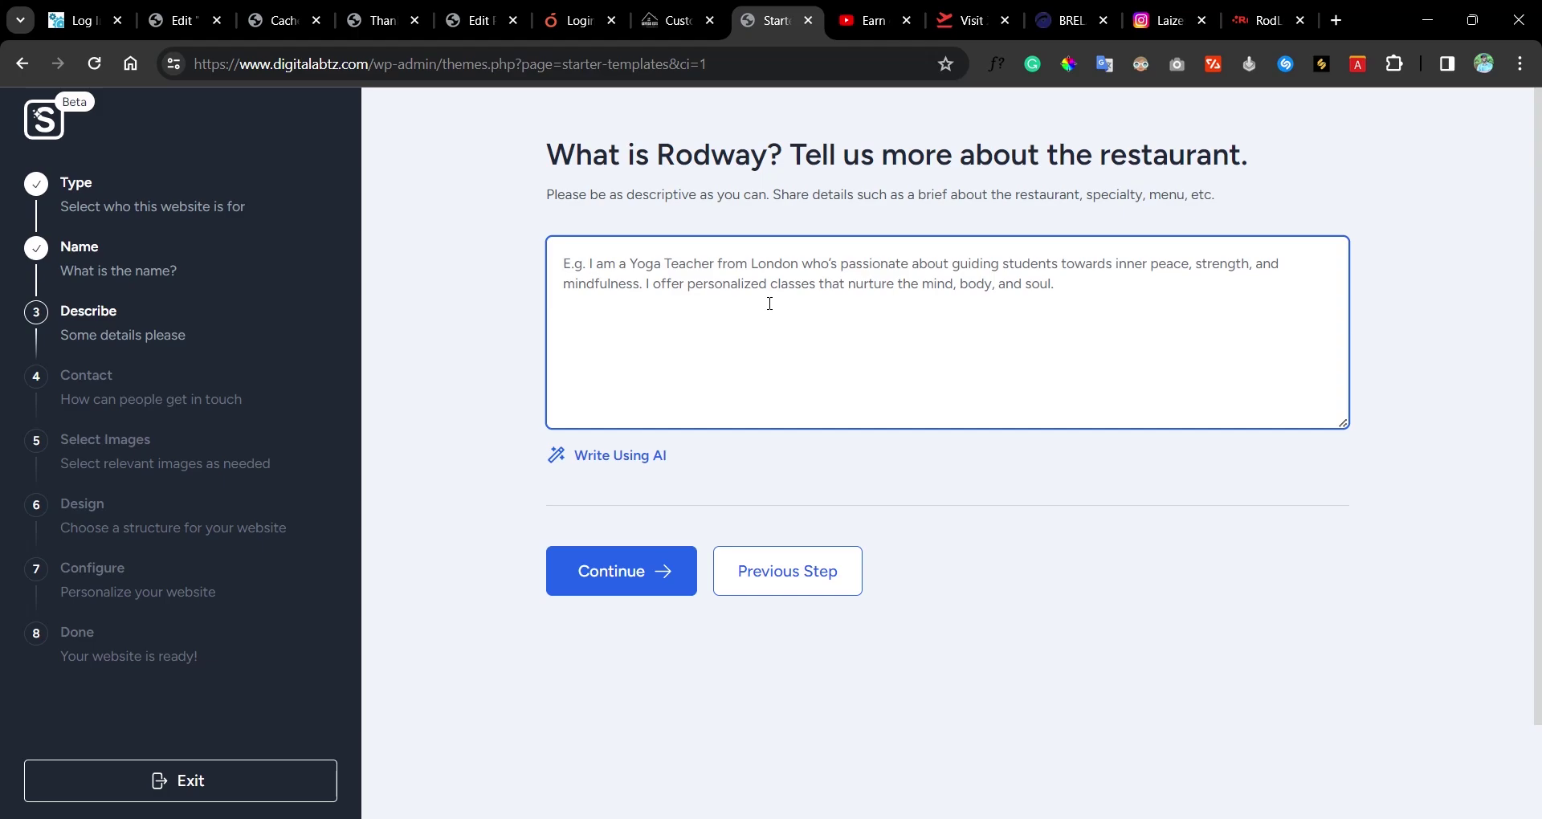
pyautogui.click(608, 458)
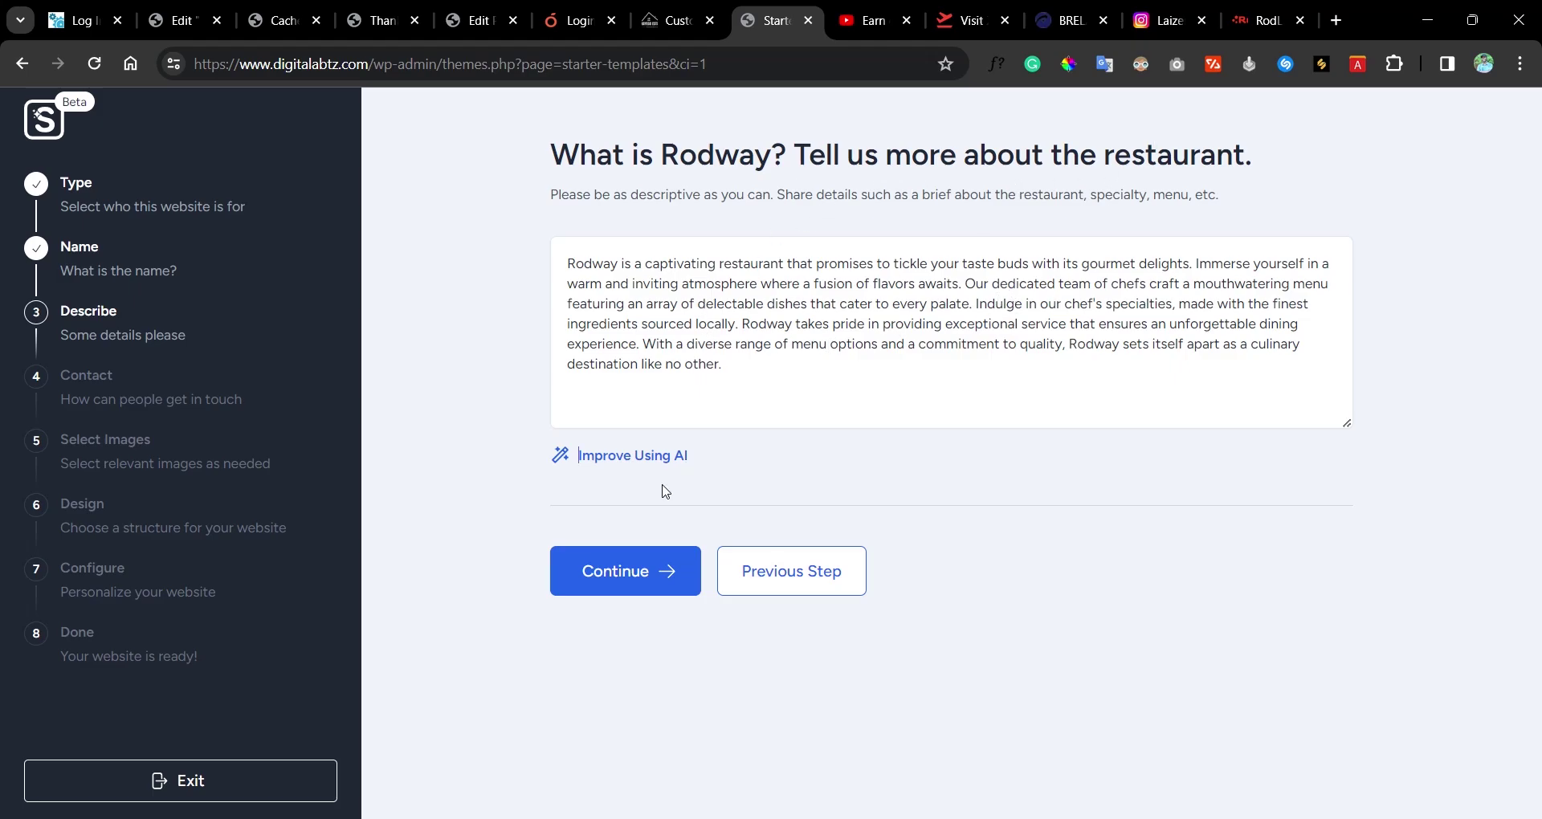
pyautogui.click(657, 456)
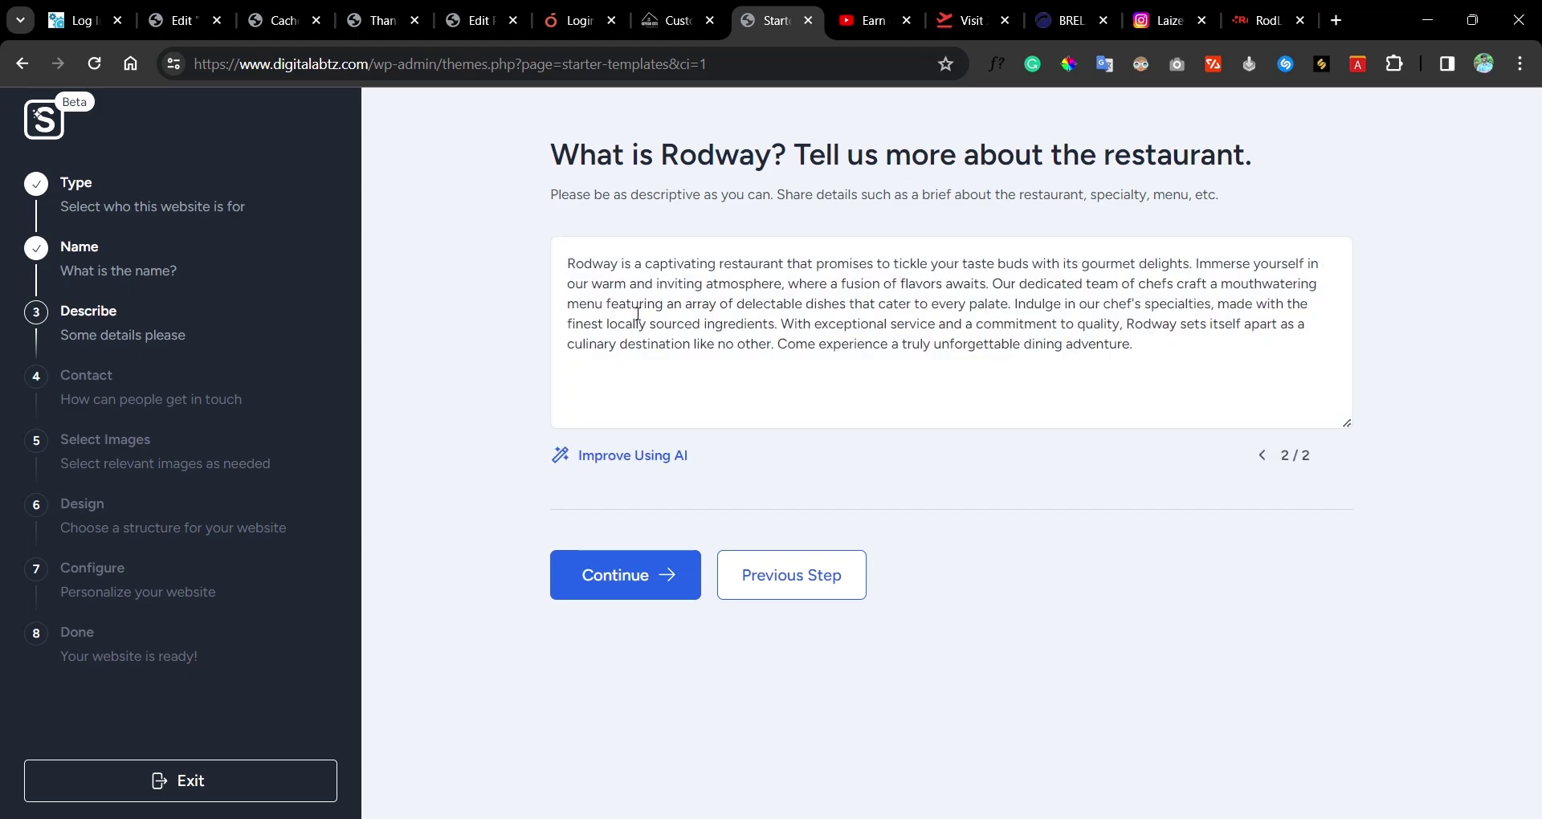
pyautogui.click(620, 595)
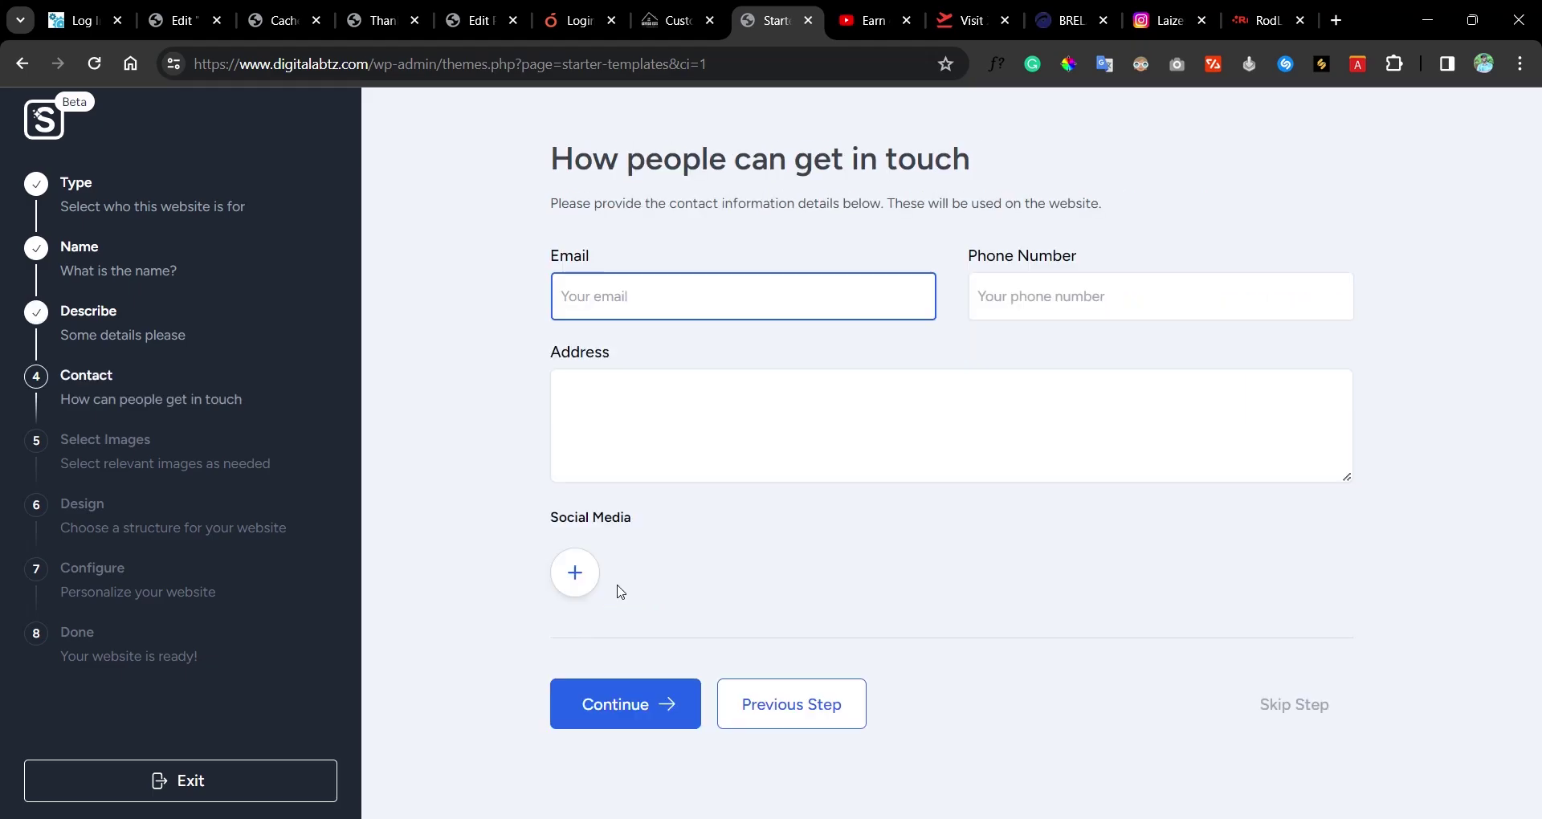
# - Fill in the contact e-mail, phone number and address from a saved profile, and add the country on a second address line
pyautogui.click(682, 304)
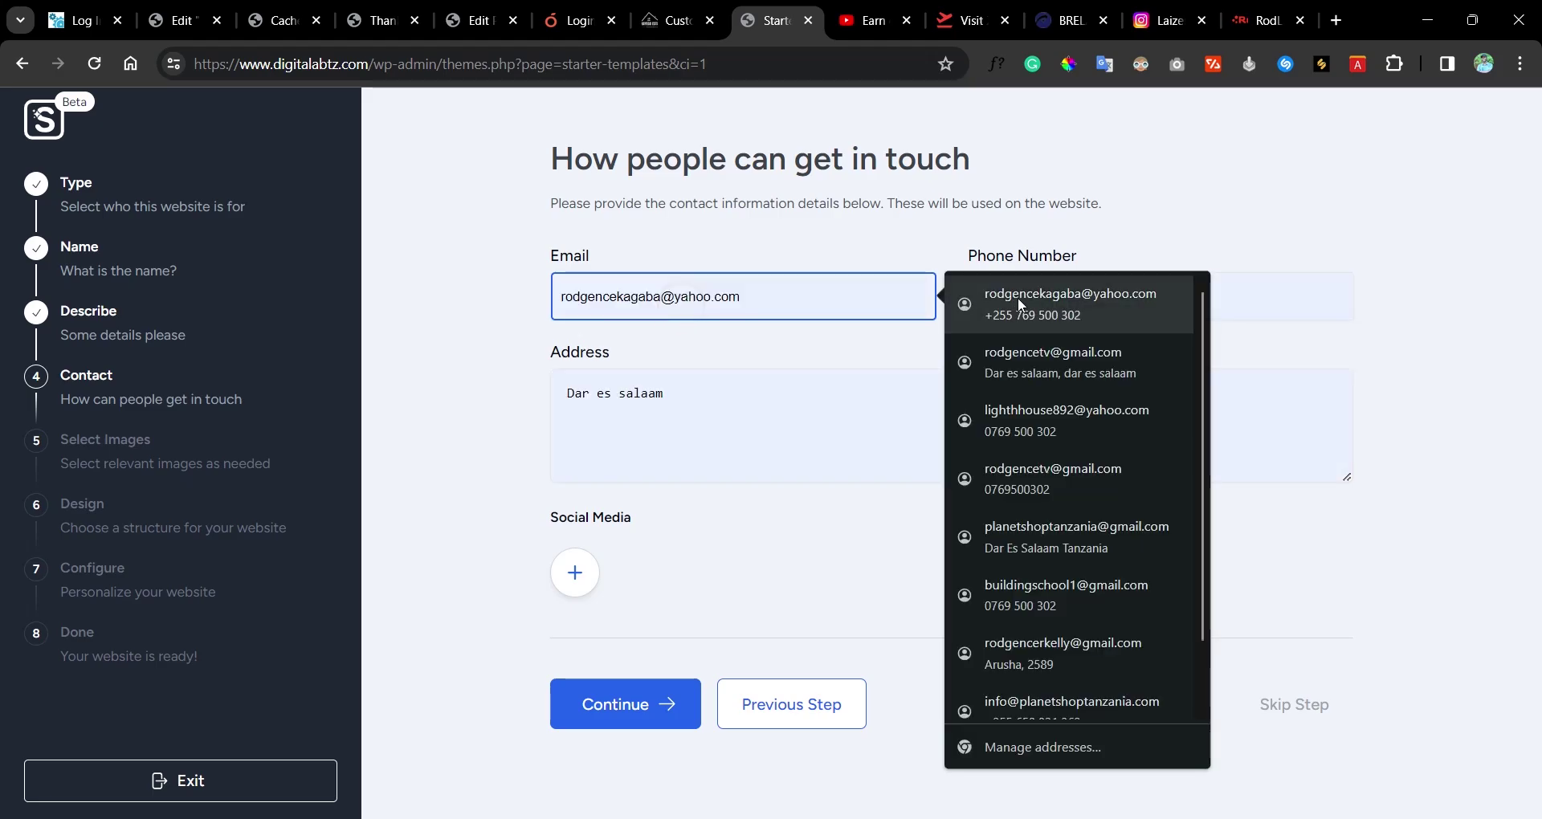
pyautogui.click(1044, 304)
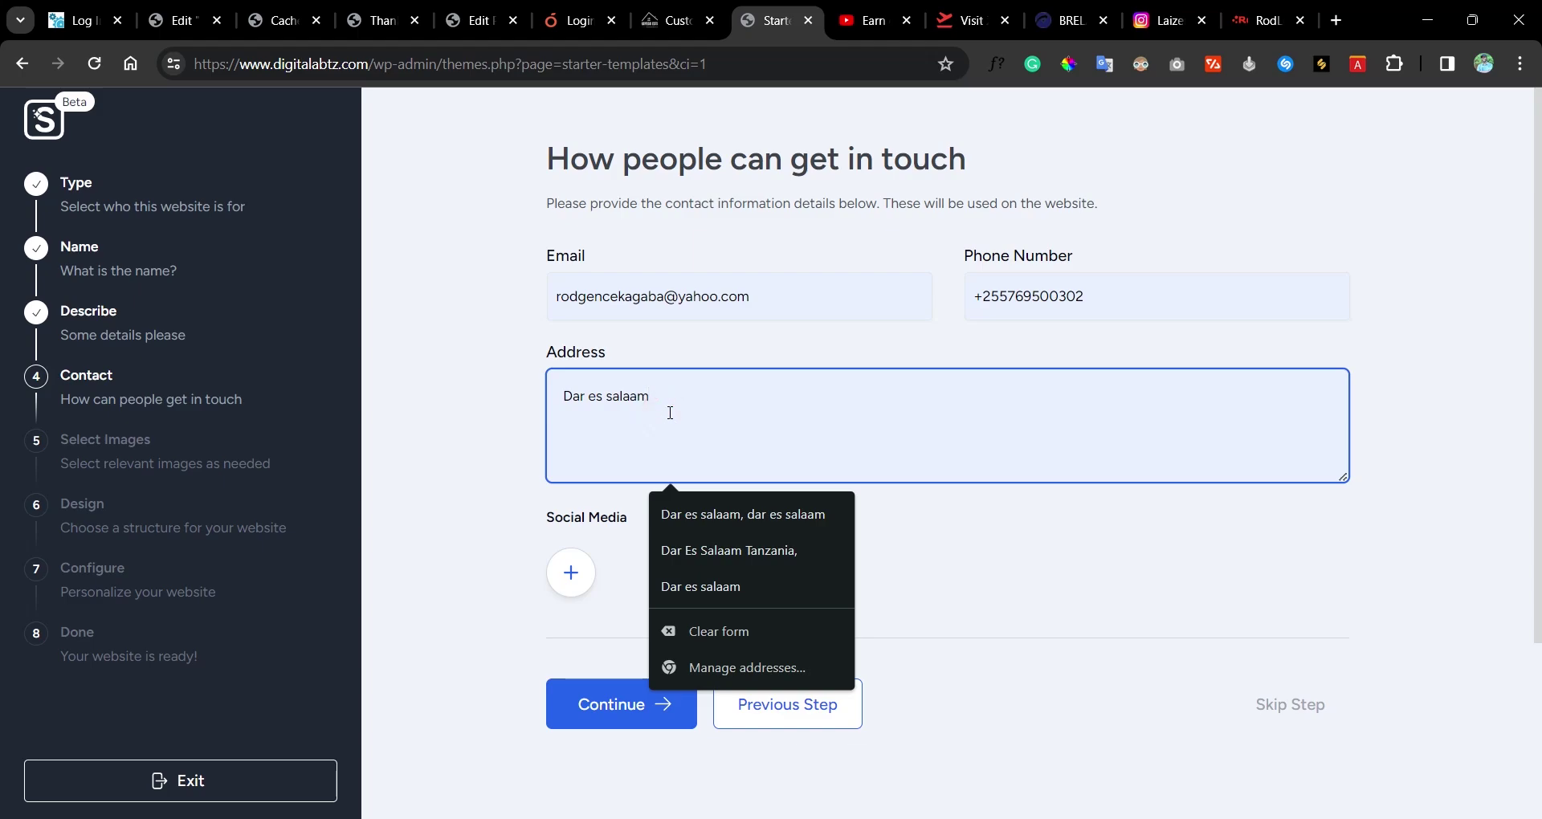
pyautogui.press('Return')
pyautogui.write('Tanzania')
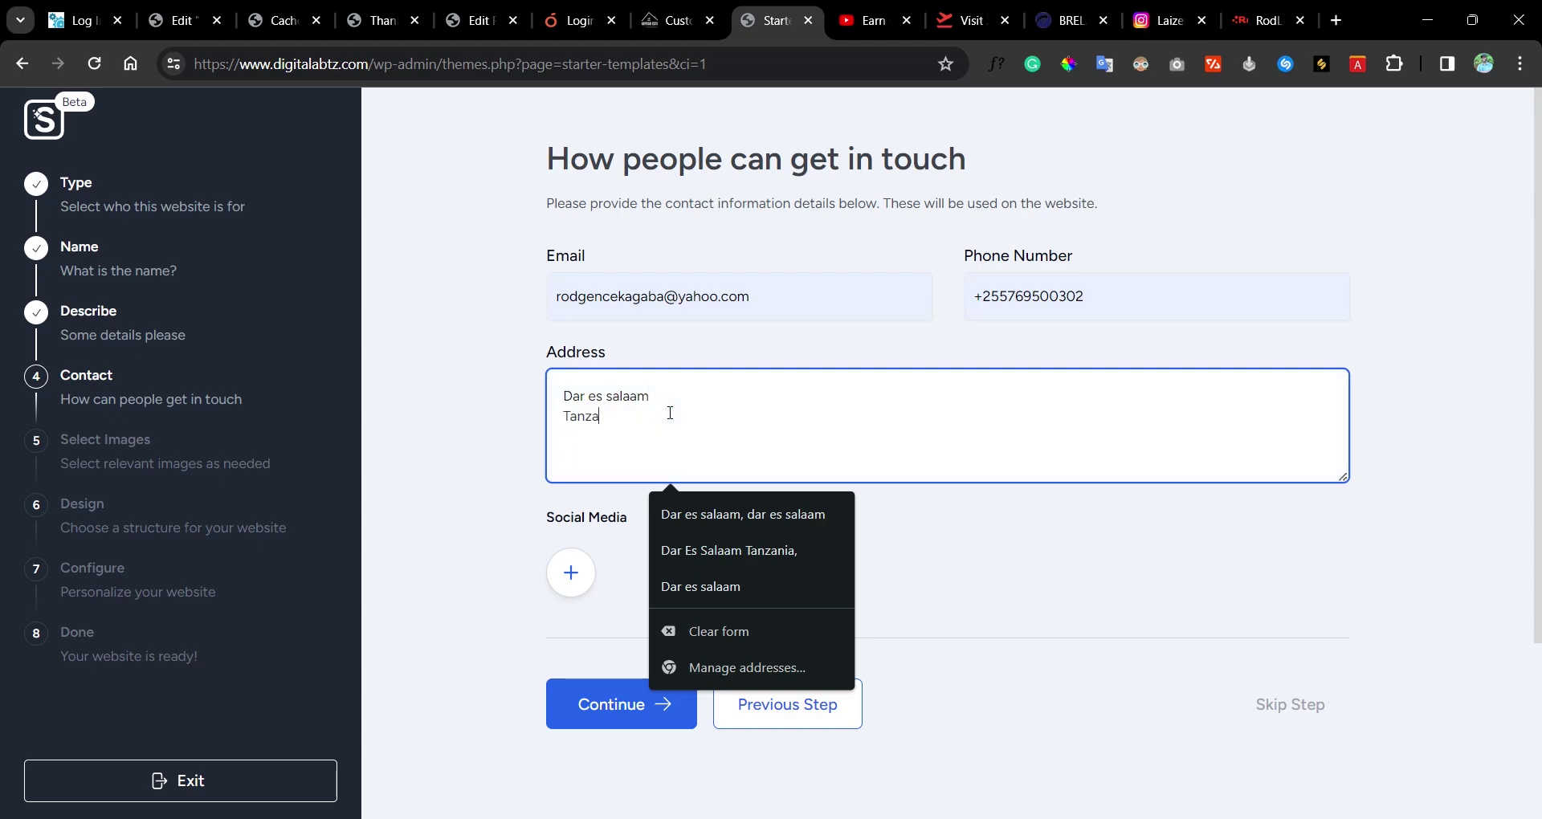
pyautogui.click(905, 573)
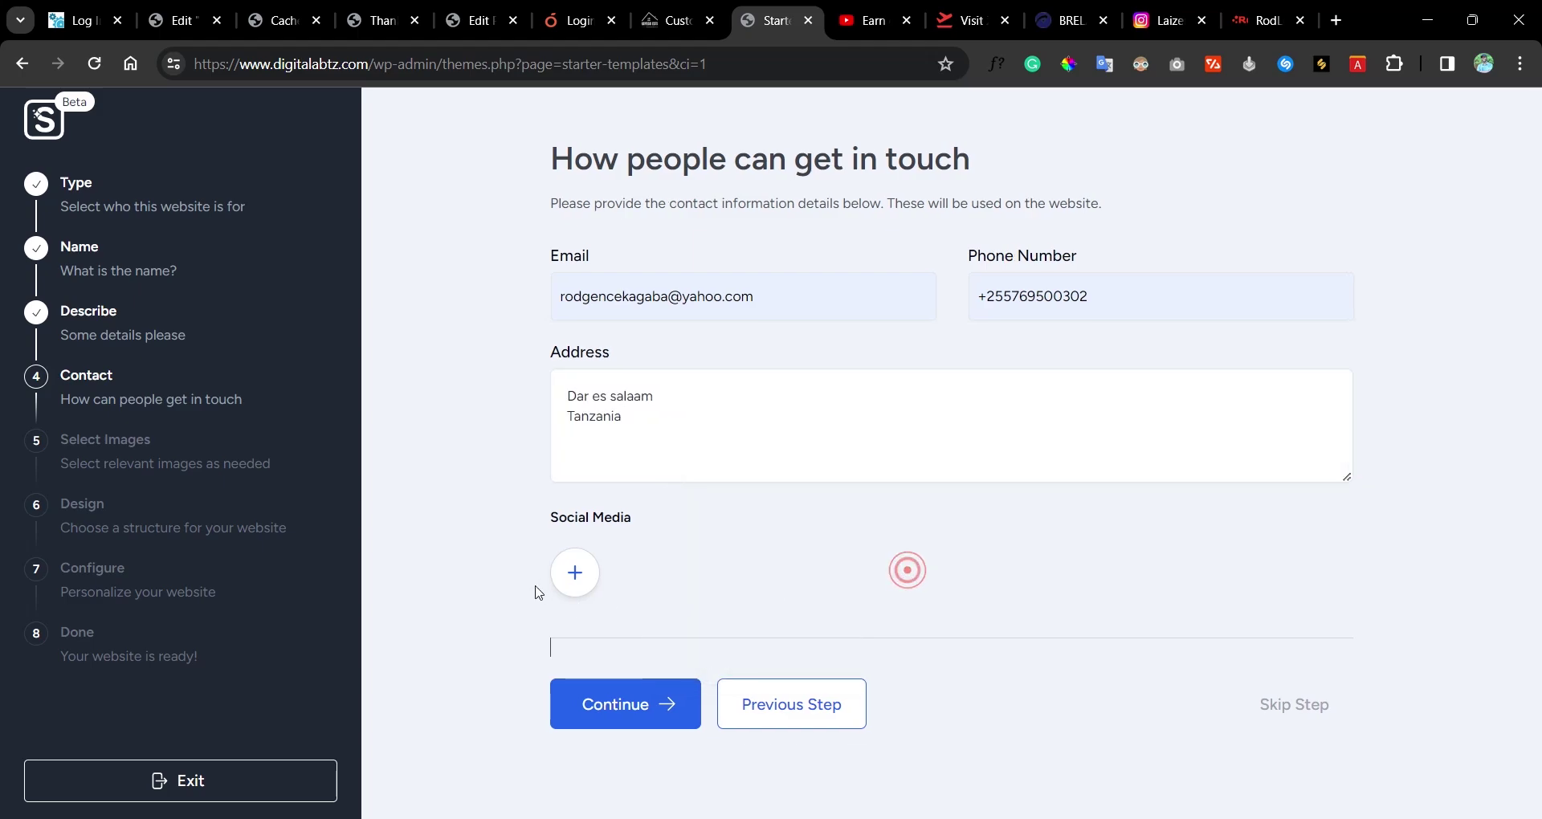
# - Add a LinkedIn social media link with the personal profile URL and continue to image selection
pyautogui.click(564, 581)
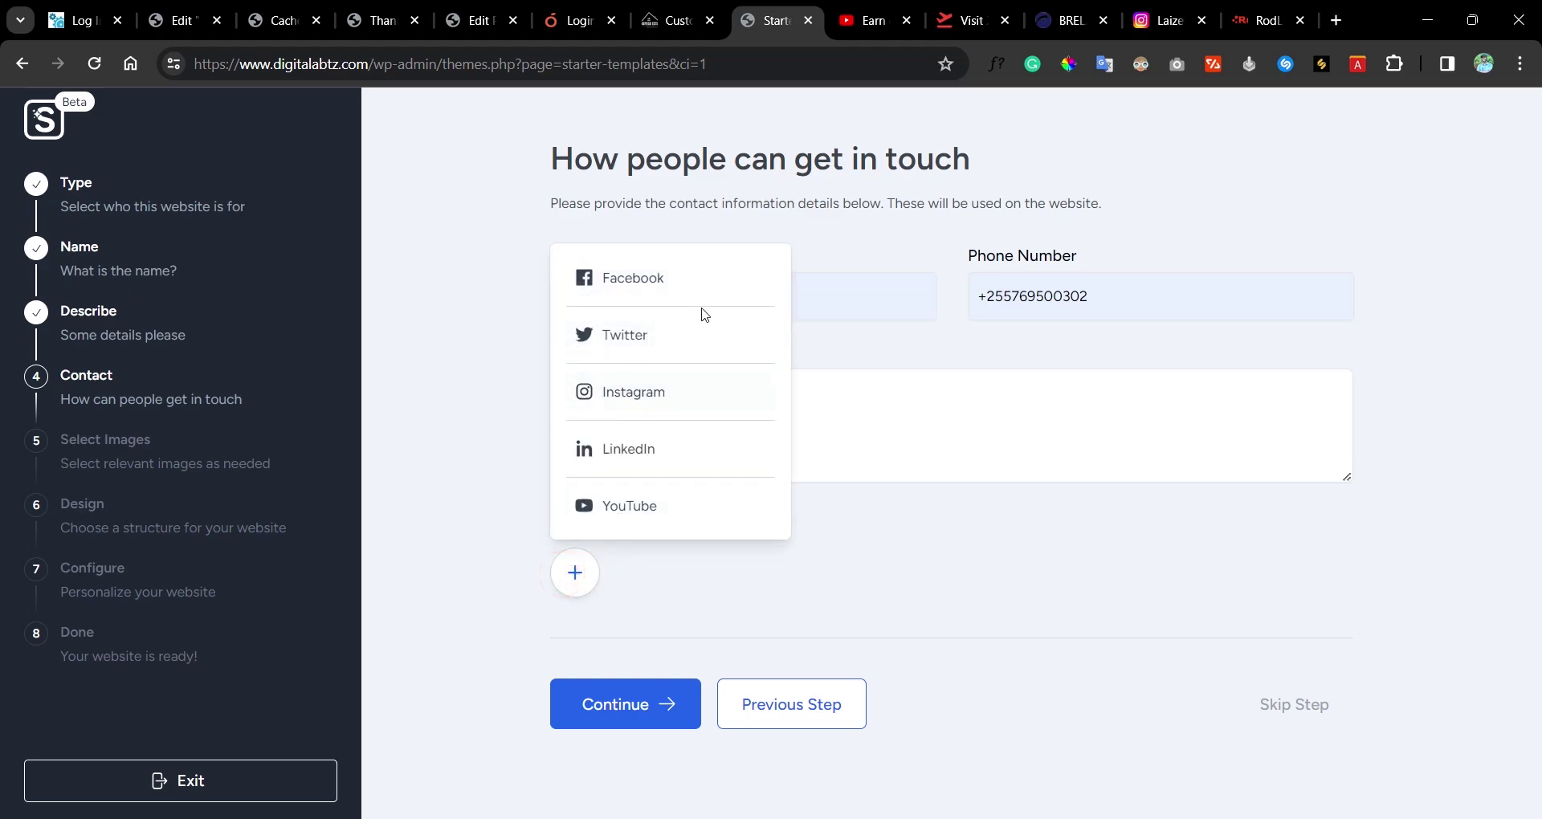
pyautogui.click(697, 444)
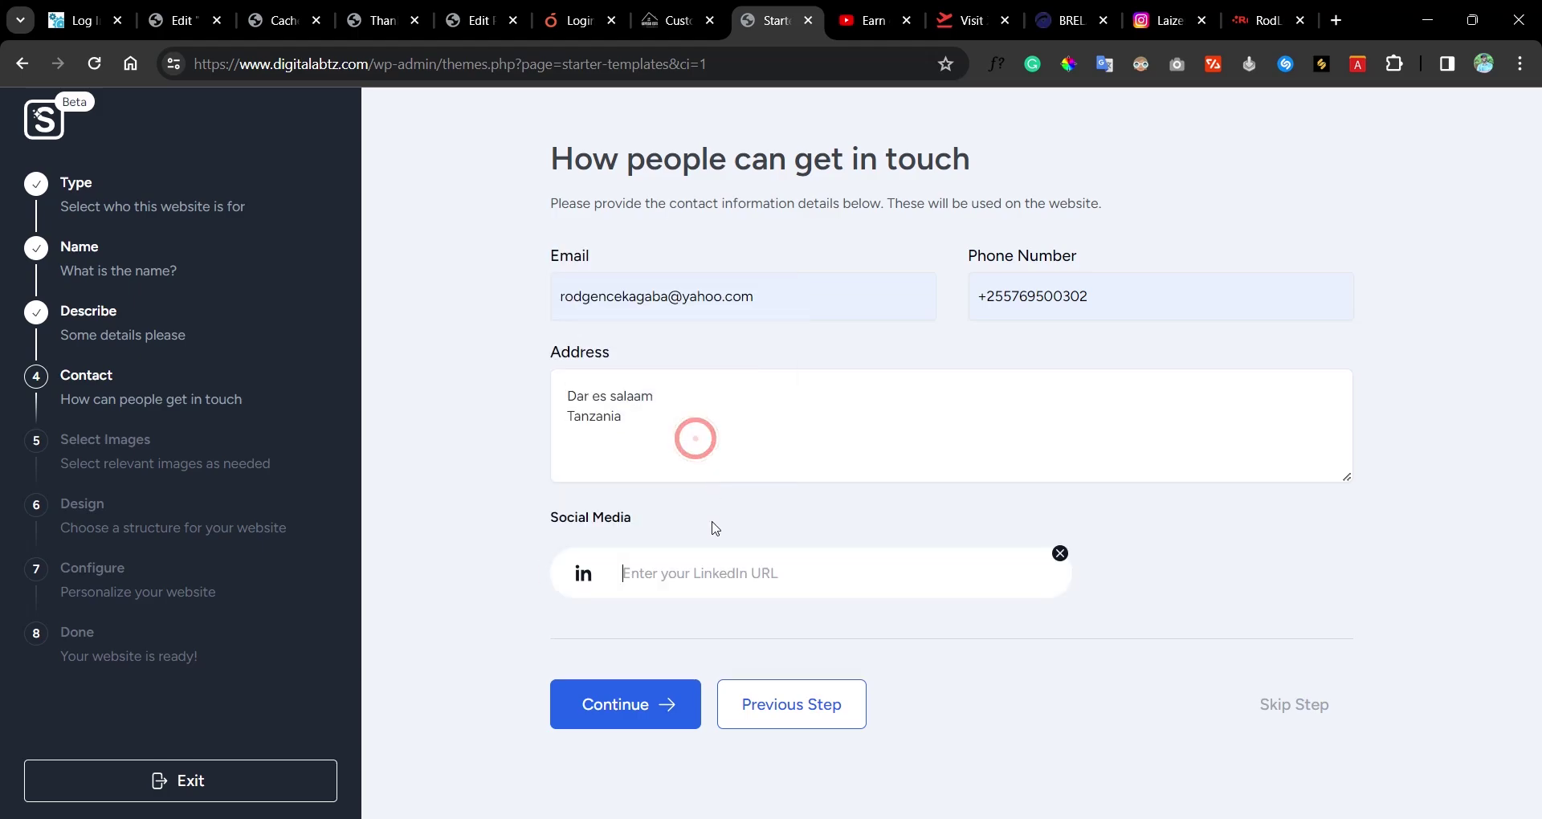
pyautogui.click(713, 571)
pyautogui.write('in')
pyautogui.press('BackSpace')
pyautogui.write('linkedi')
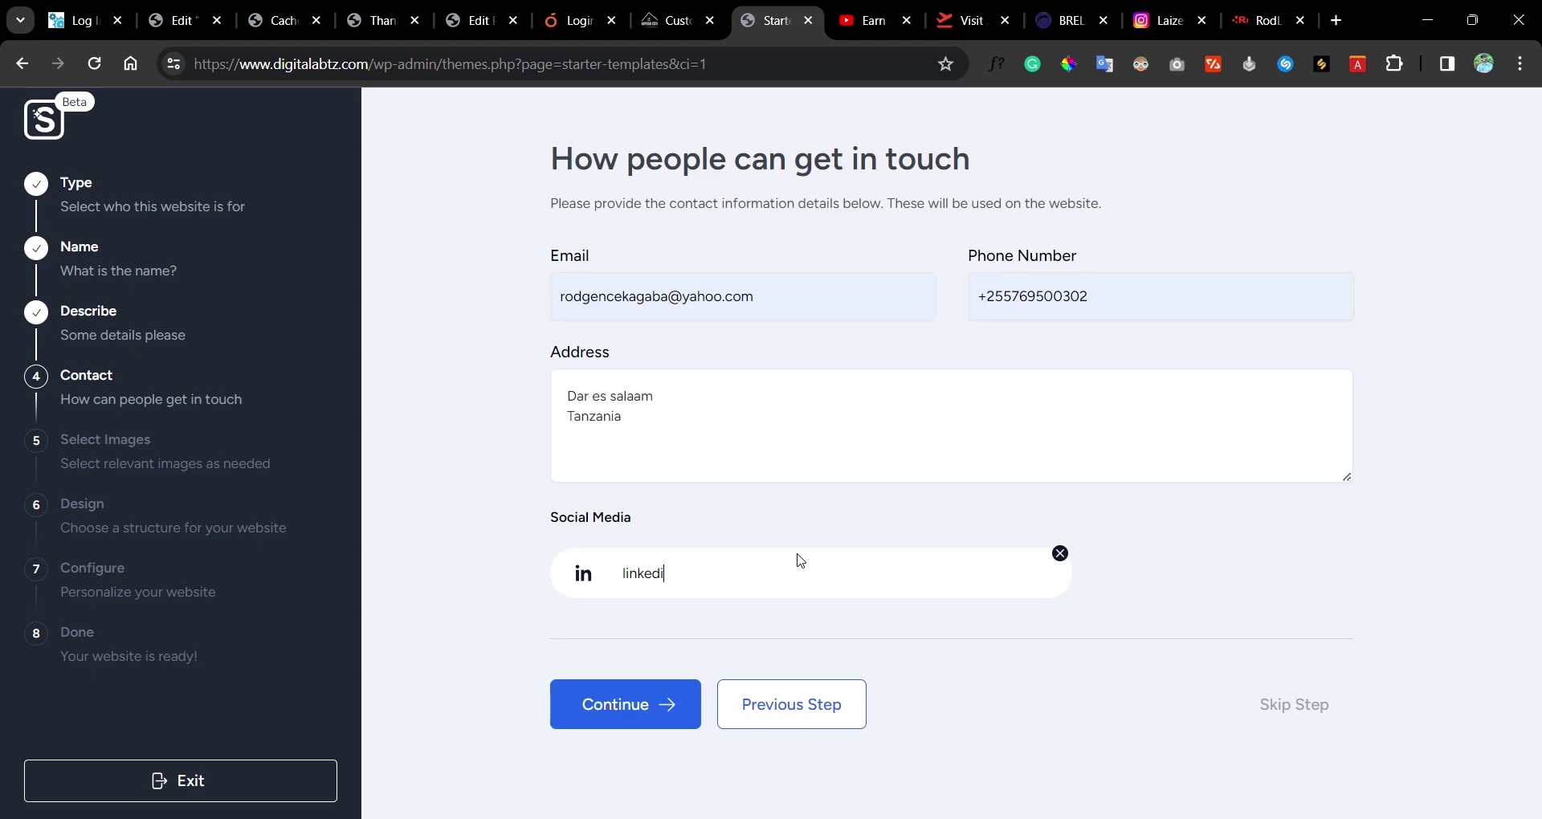
pyautogui.write('n.com/in/rodgence')
pyautogui.click(603, 710)
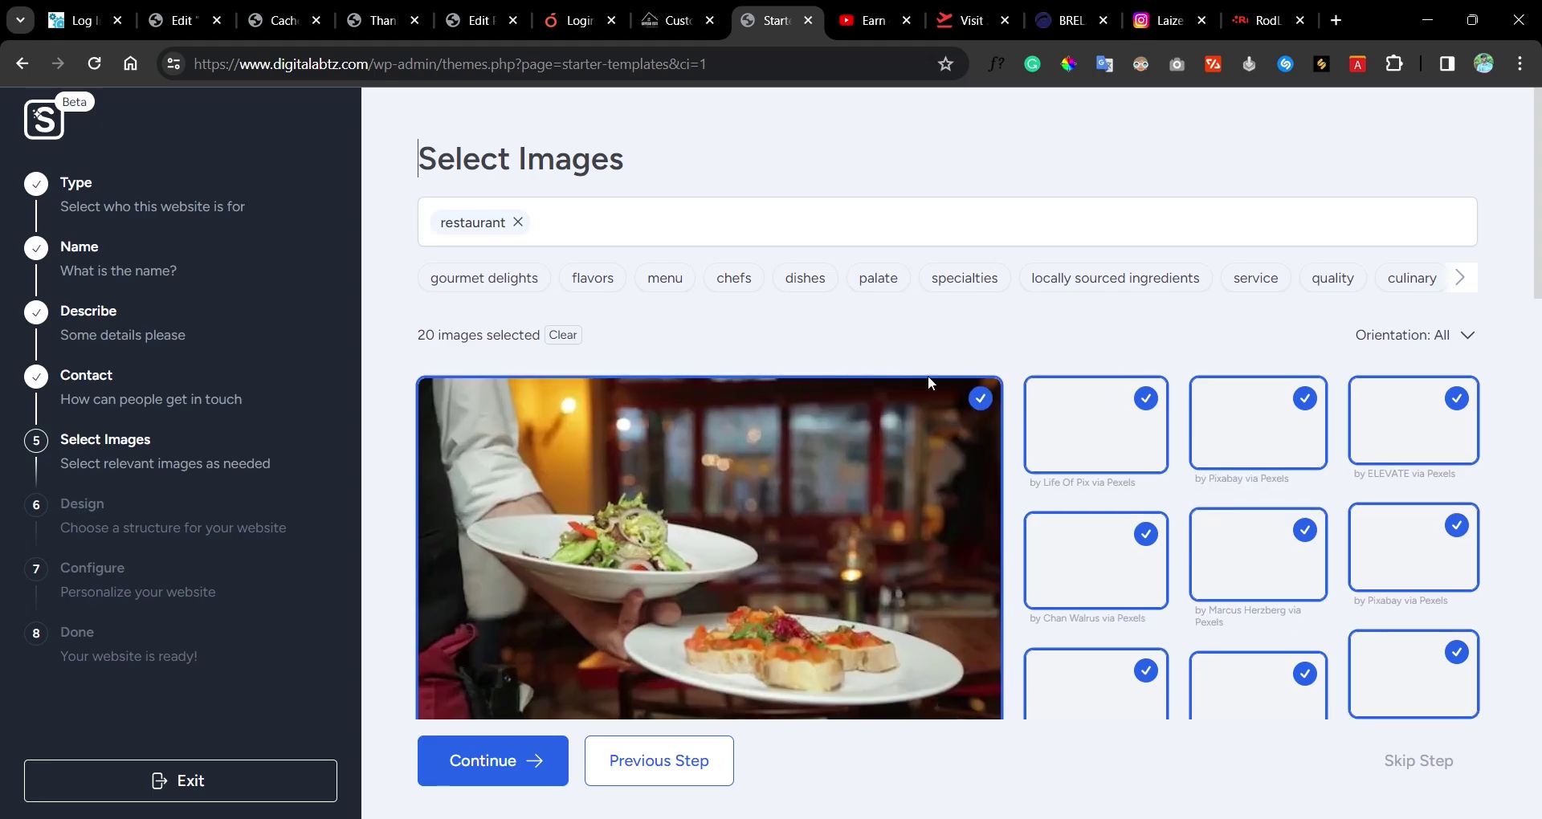
# - Review the preselected restaurant images, keep them all and continue to the website structure selection
pyautogui.scroll(-1, 1032, 398)
pyautogui.scroll(1, 1032, 397)
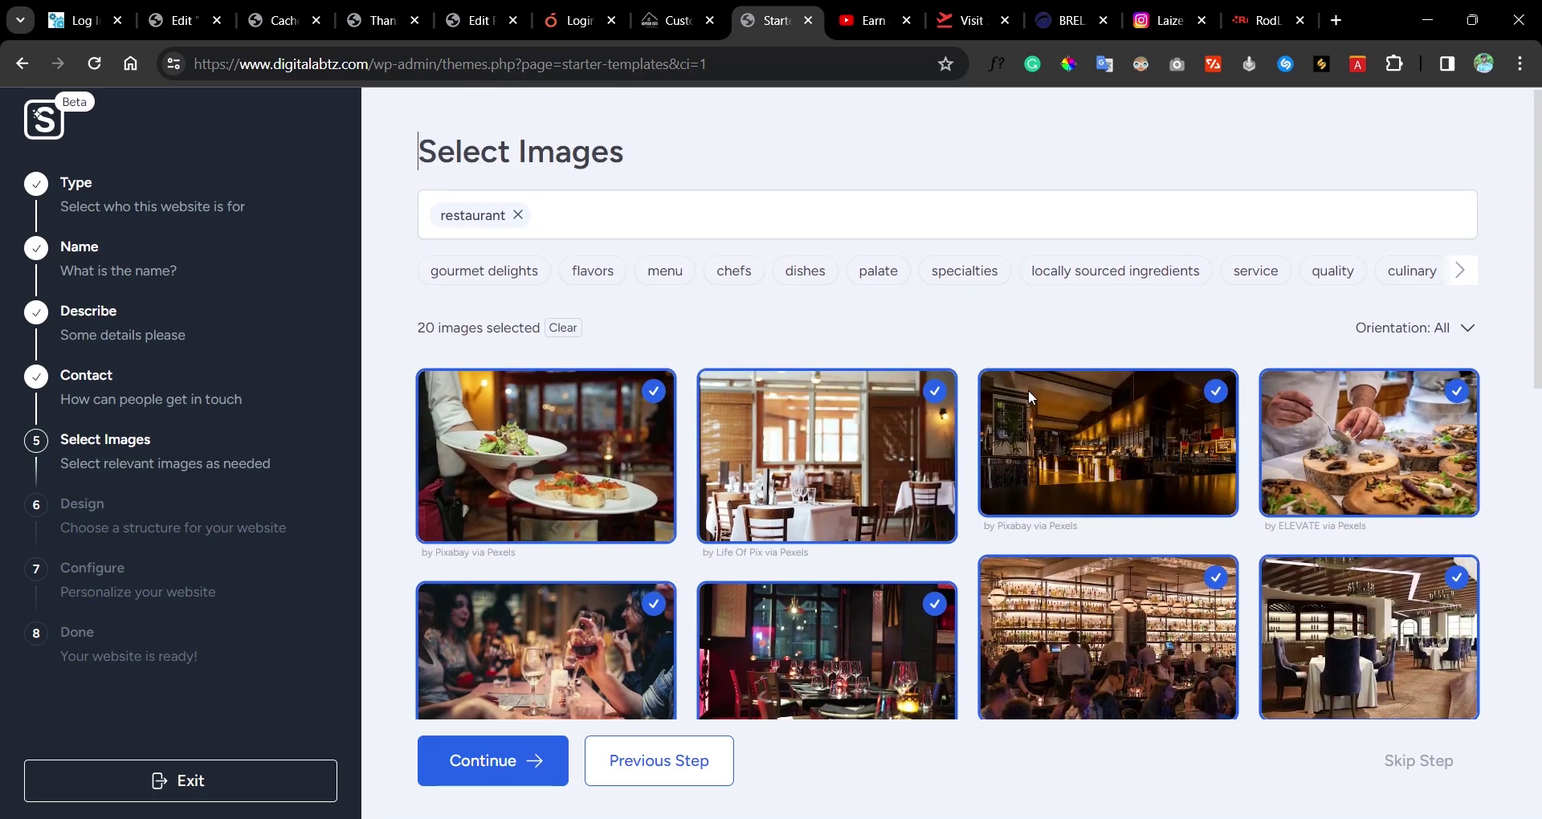
pyautogui.scroll(-2, 1030, 393)
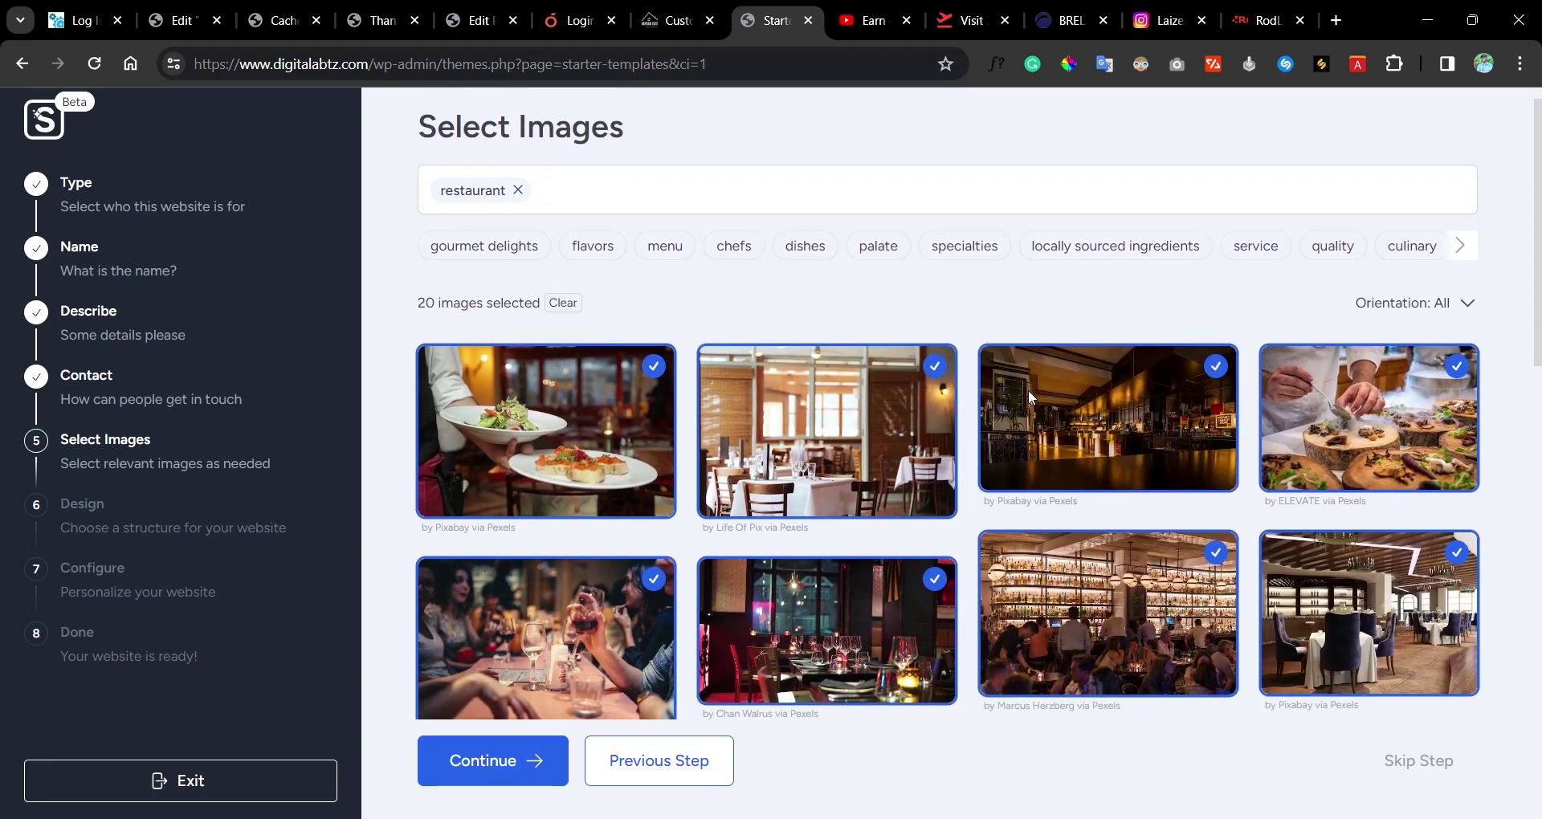
pyautogui.scroll(-2, 1030, 396)
pyautogui.scroll(-2, 1029, 396)
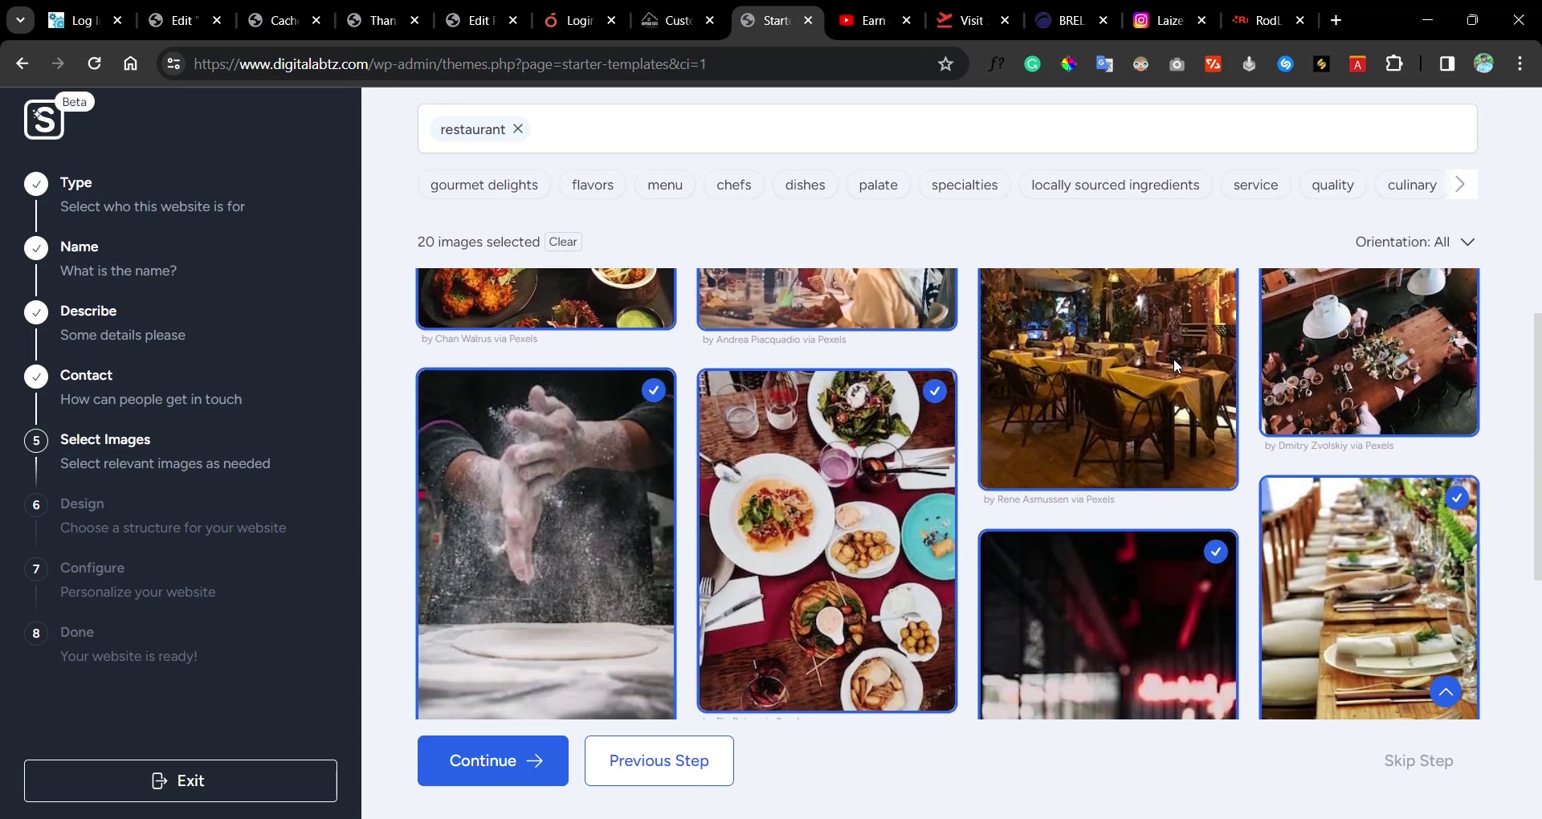
pyautogui.scroll(-5, 1163, 391)
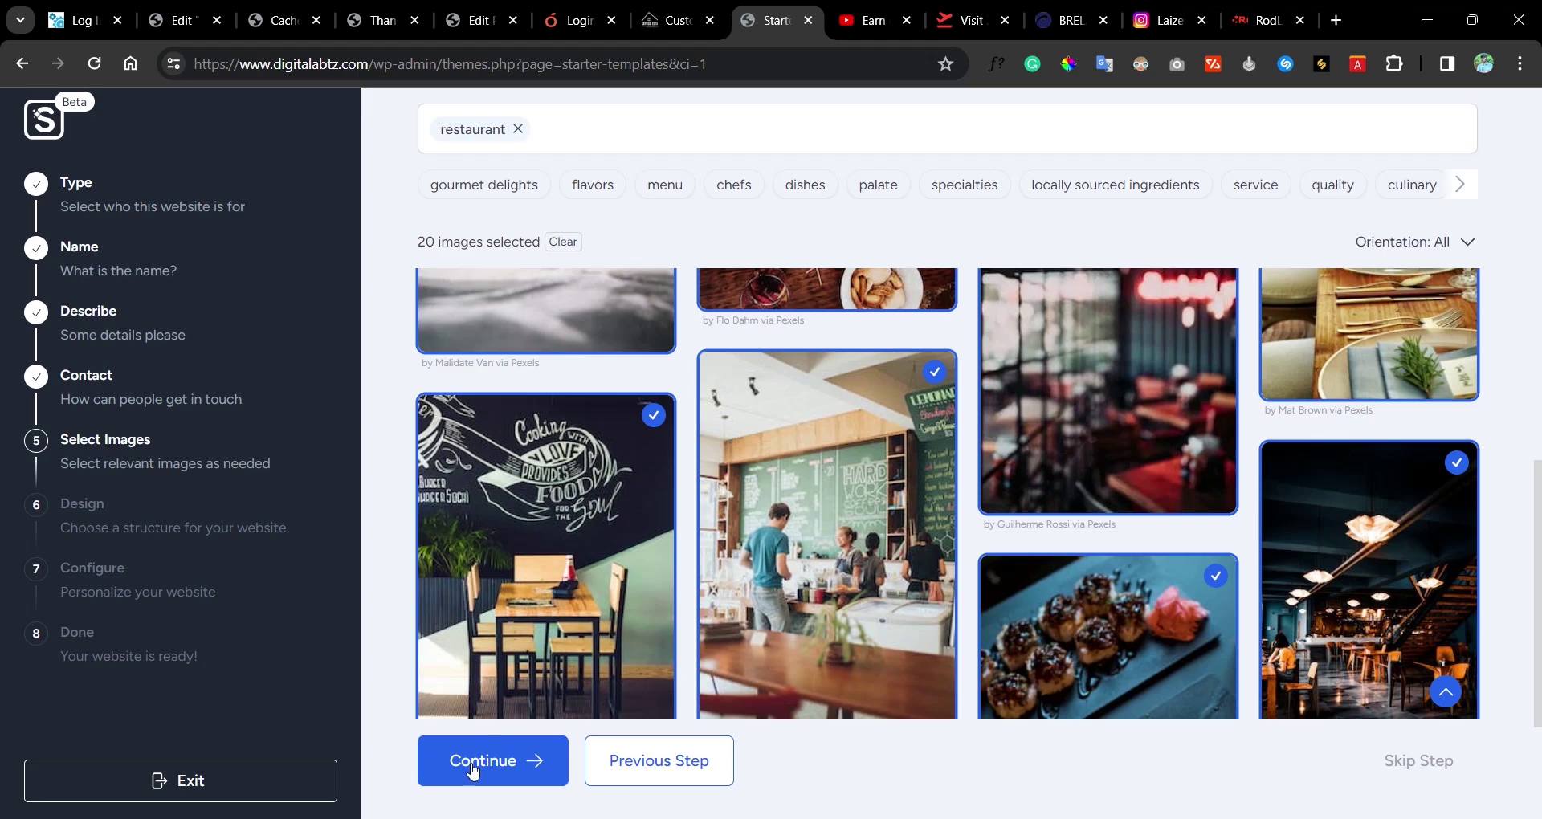
pyautogui.click(476, 767)
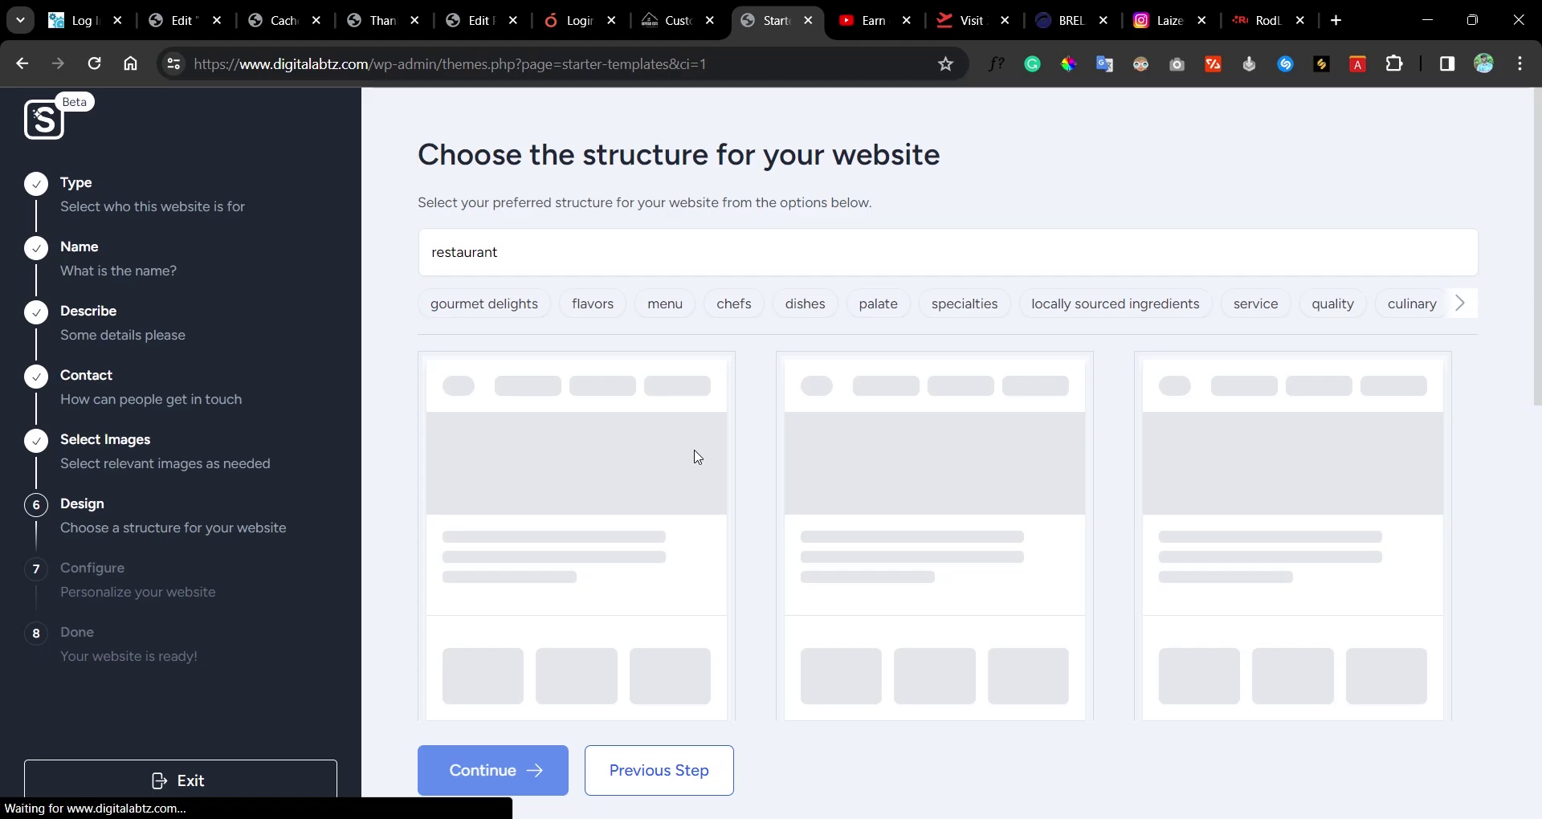
# - Examine the recommended and additional website structure options for the restaurant
pyautogui.click(694, 451)
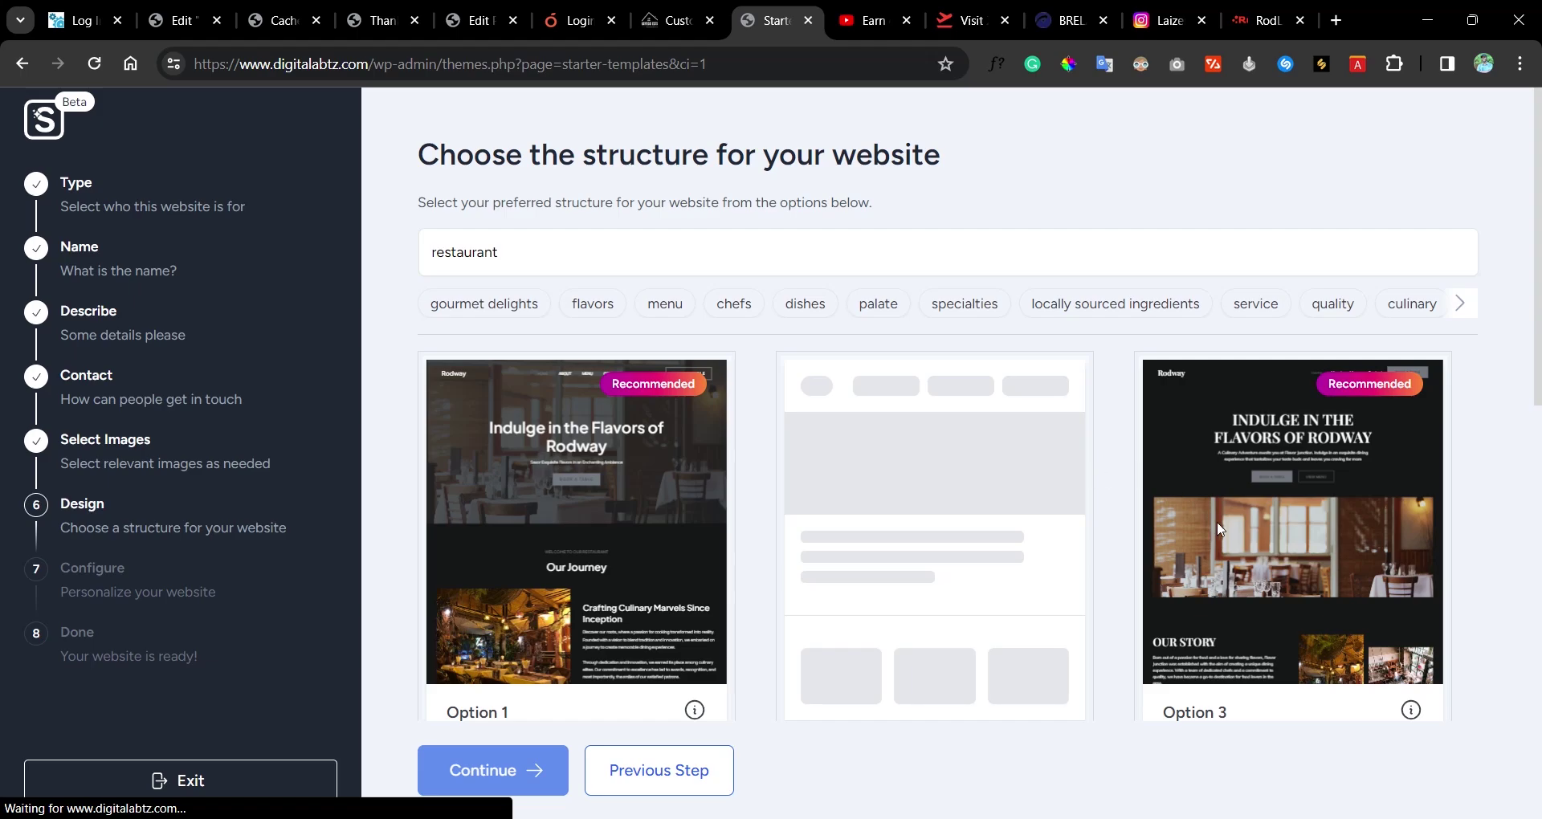
pyautogui.scroll(-3, 1245, 532)
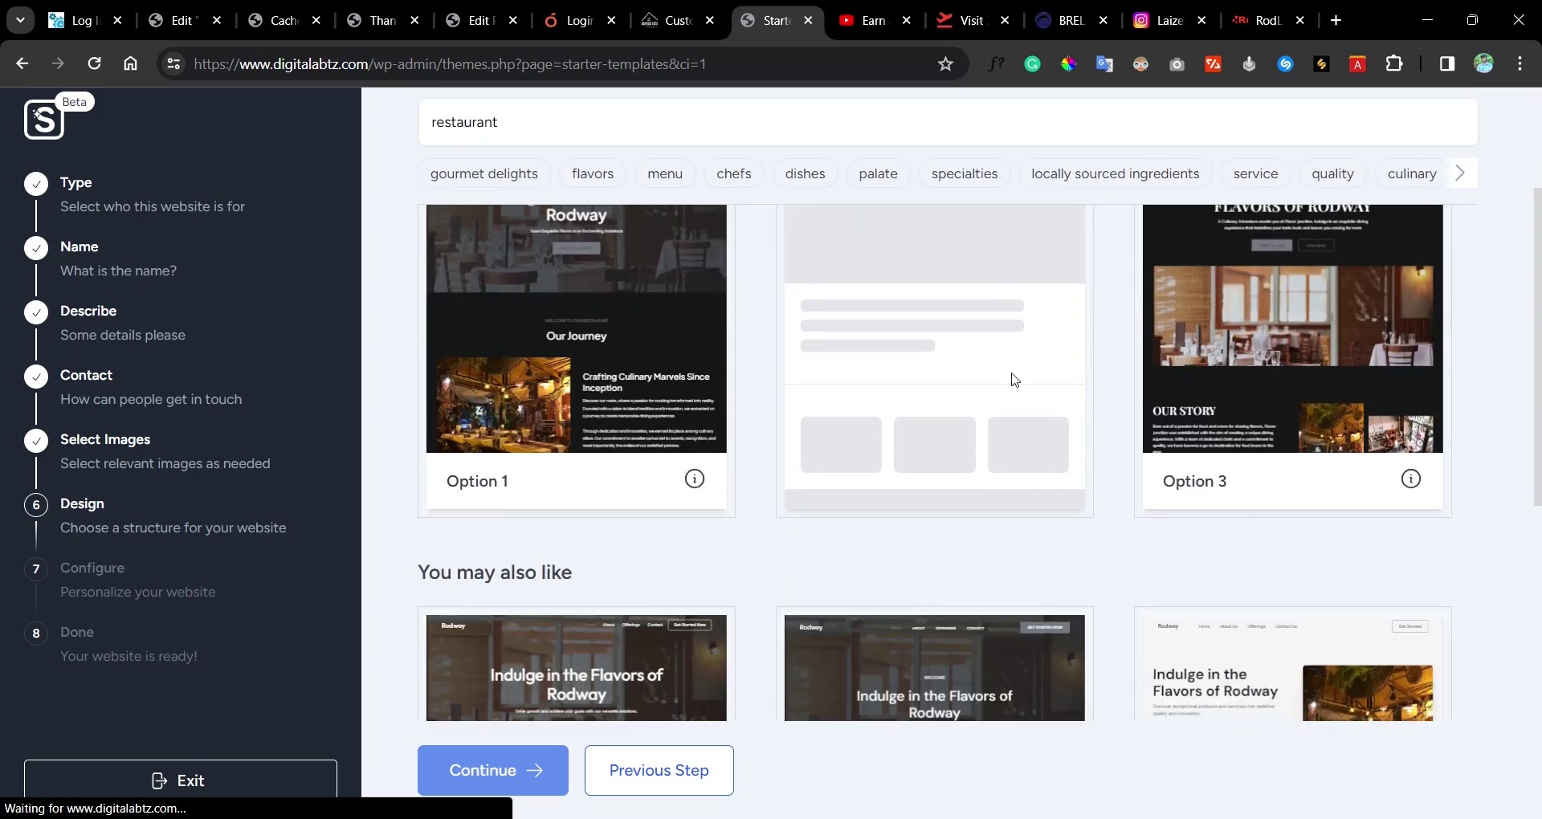
pyautogui.scroll(3, 1010, 379)
pyautogui.scroll(-6, 1009, 379)
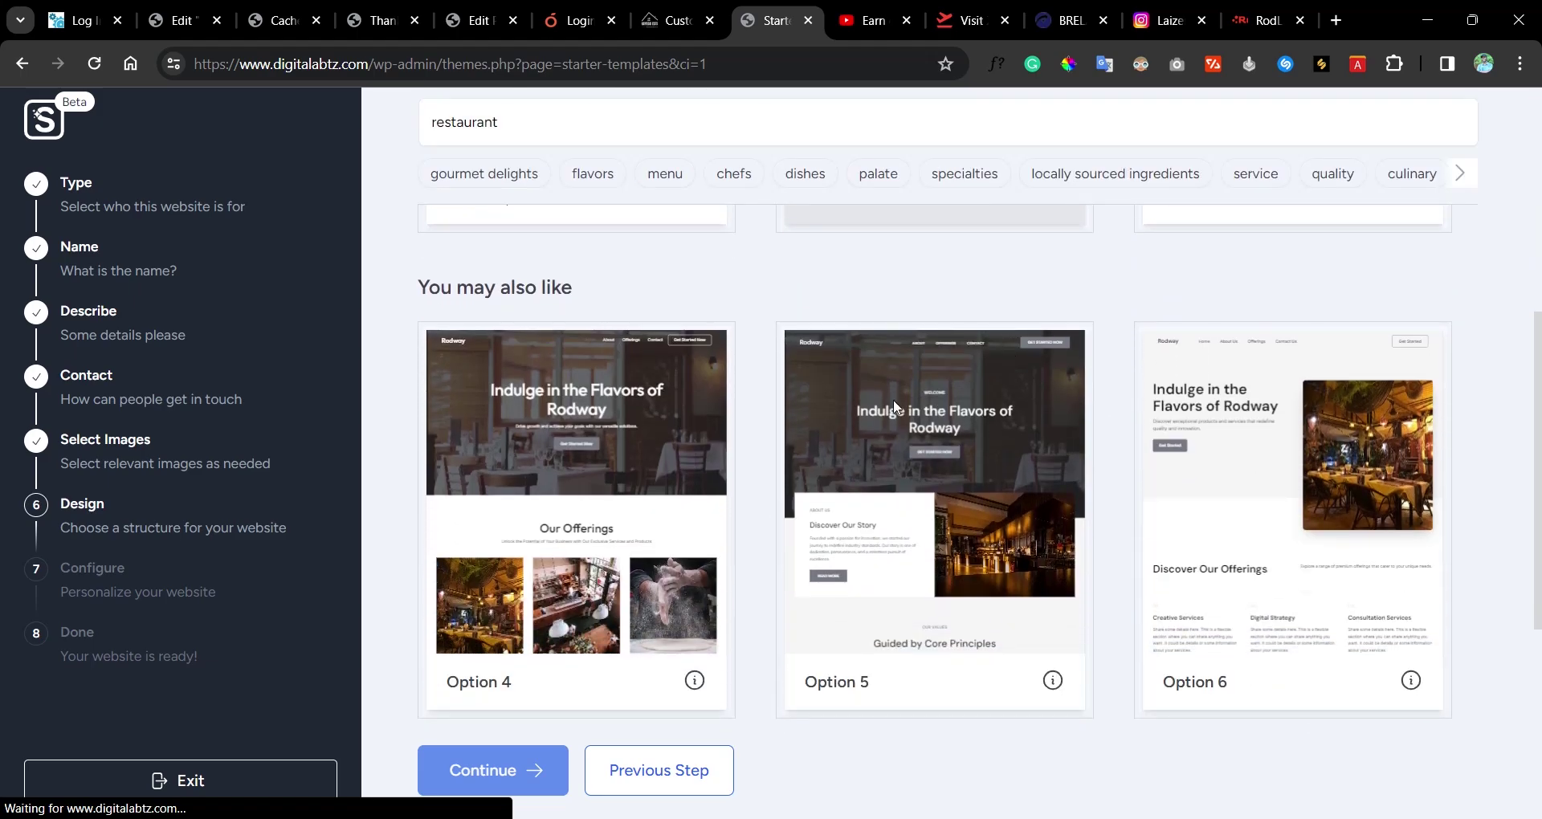
pyautogui.scroll(-3, 980, 526)
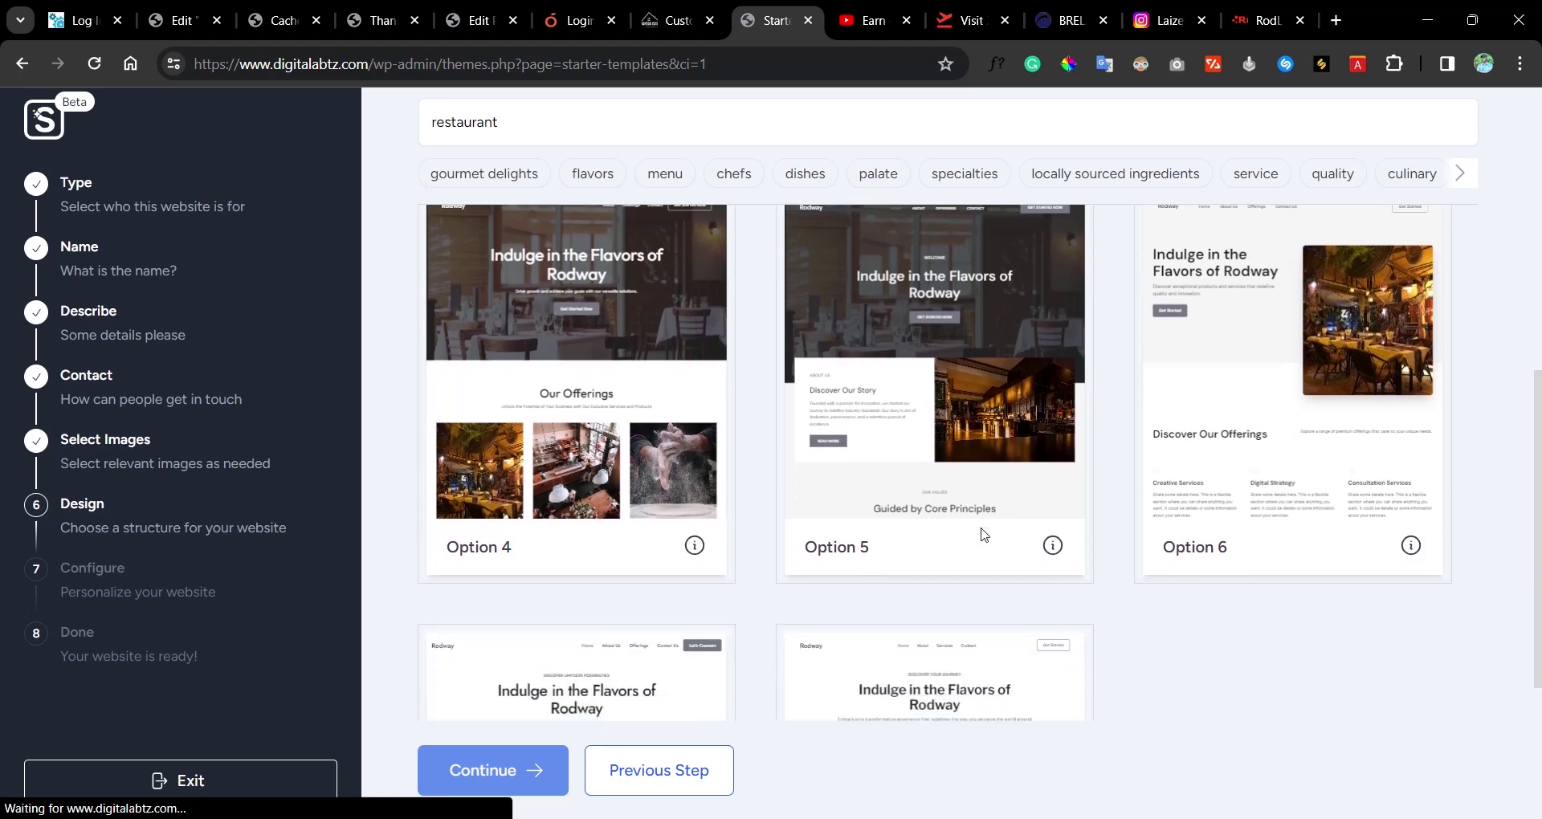
pyautogui.scroll(-2, 984, 534)
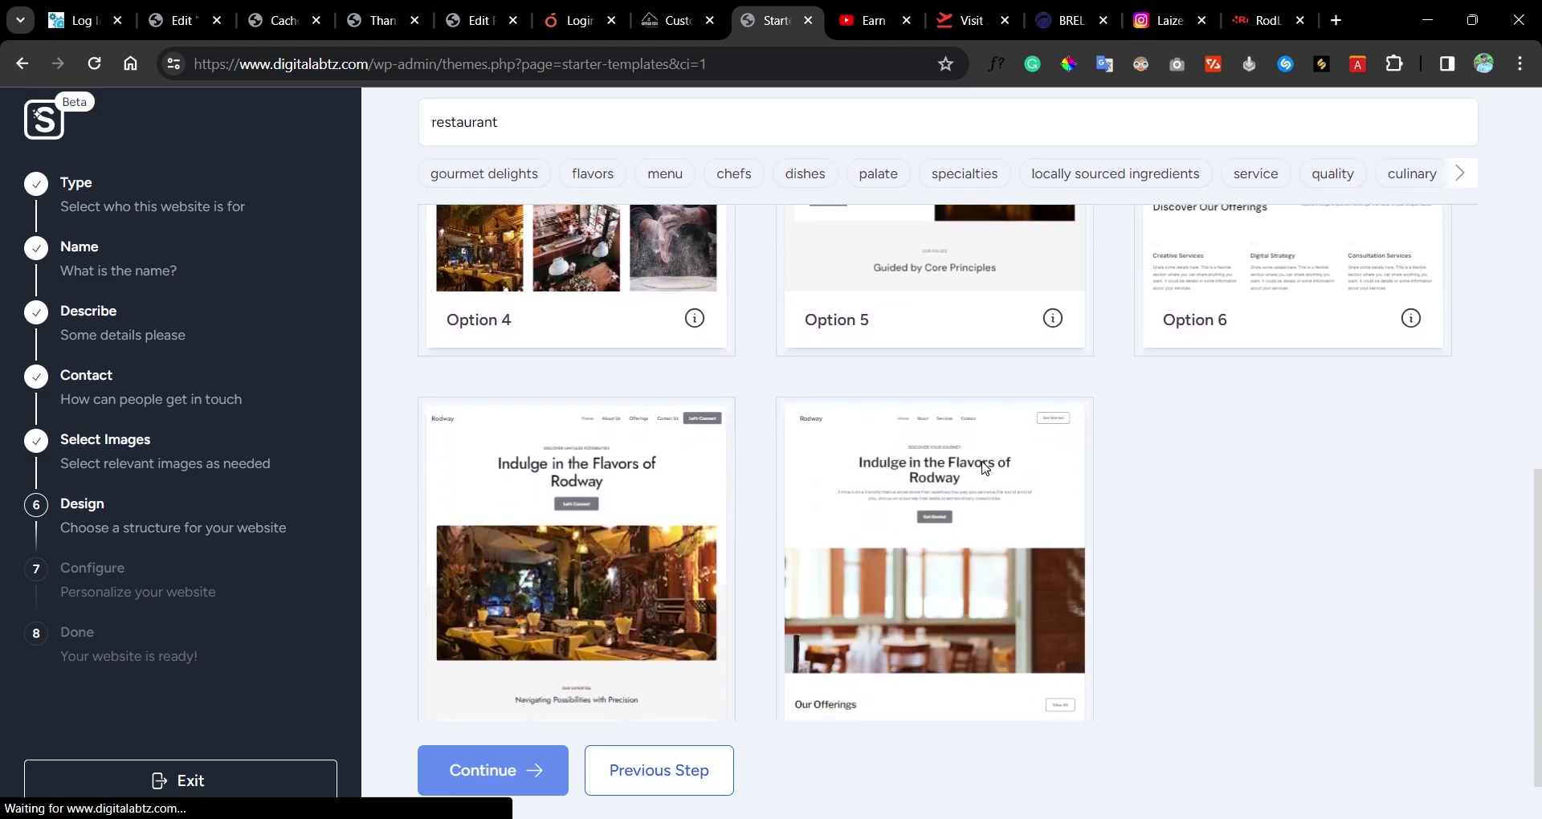
pyautogui.scroll(4, 982, 468)
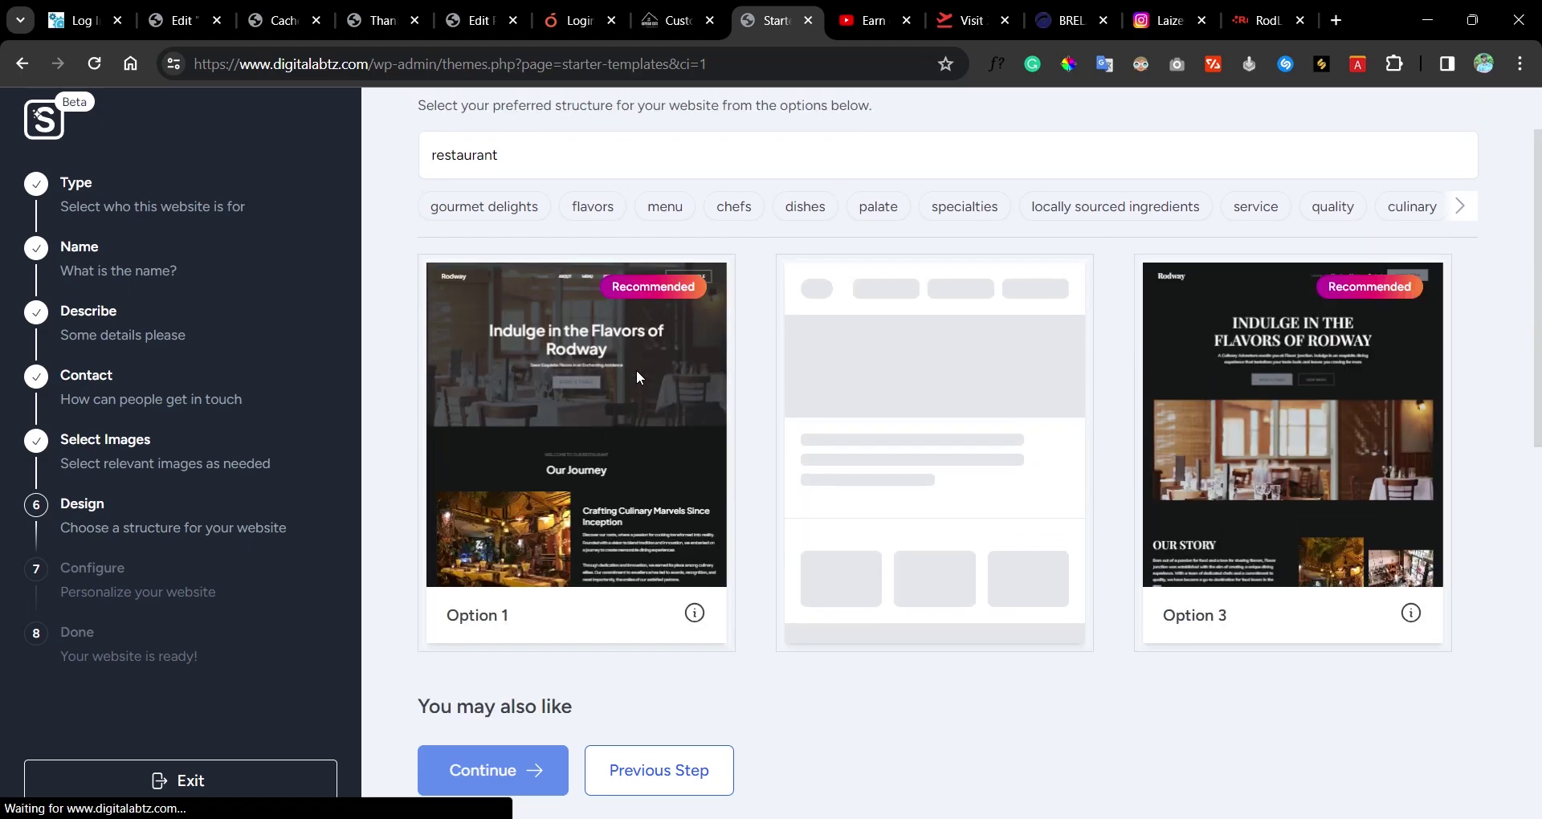
pyautogui.scroll(-4, 601, 410)
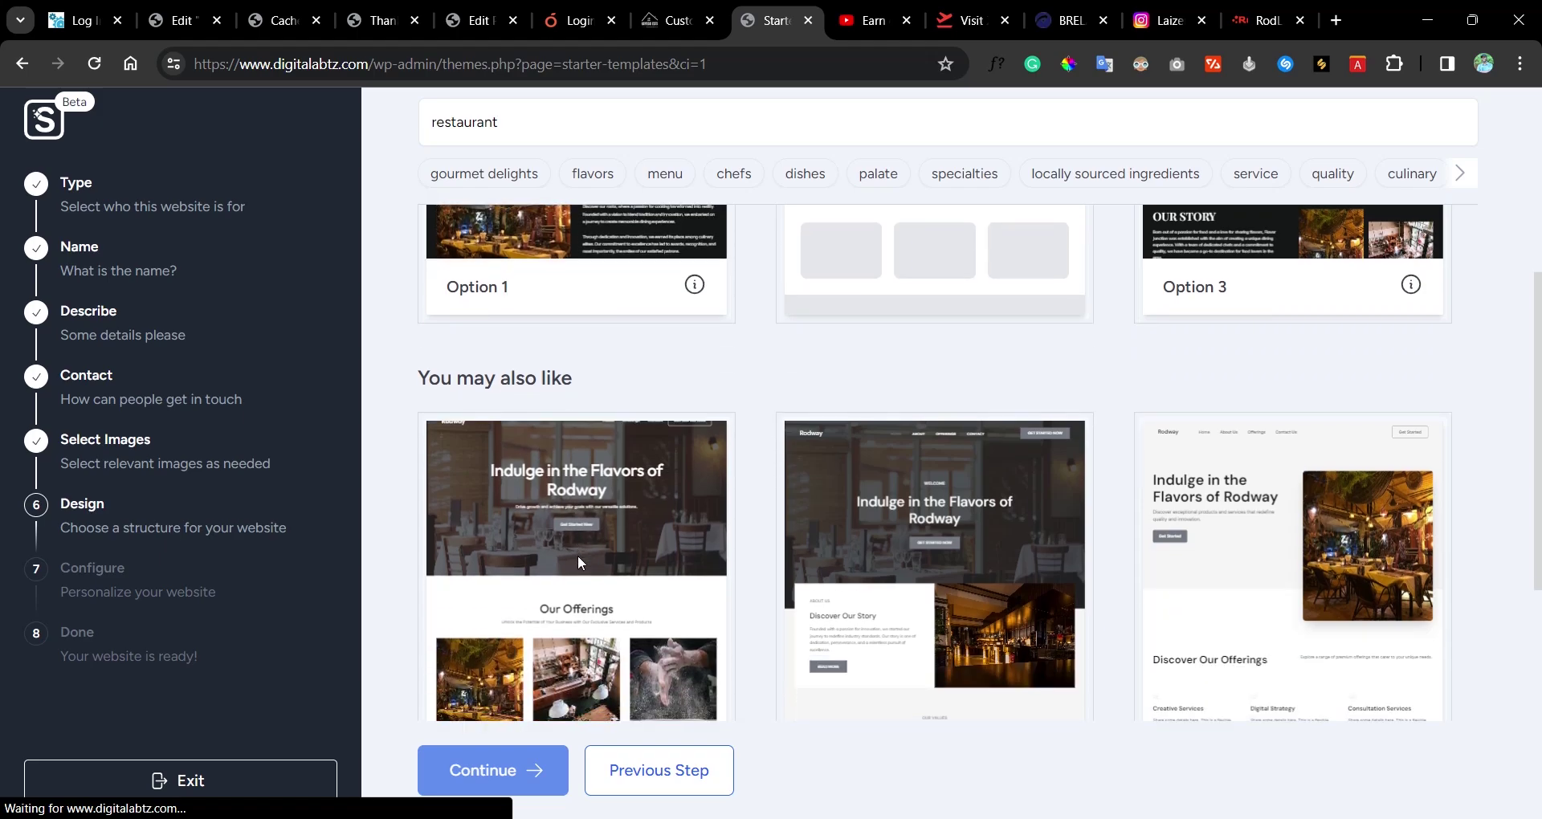
pyautogui.scroll(4, 577, 556)
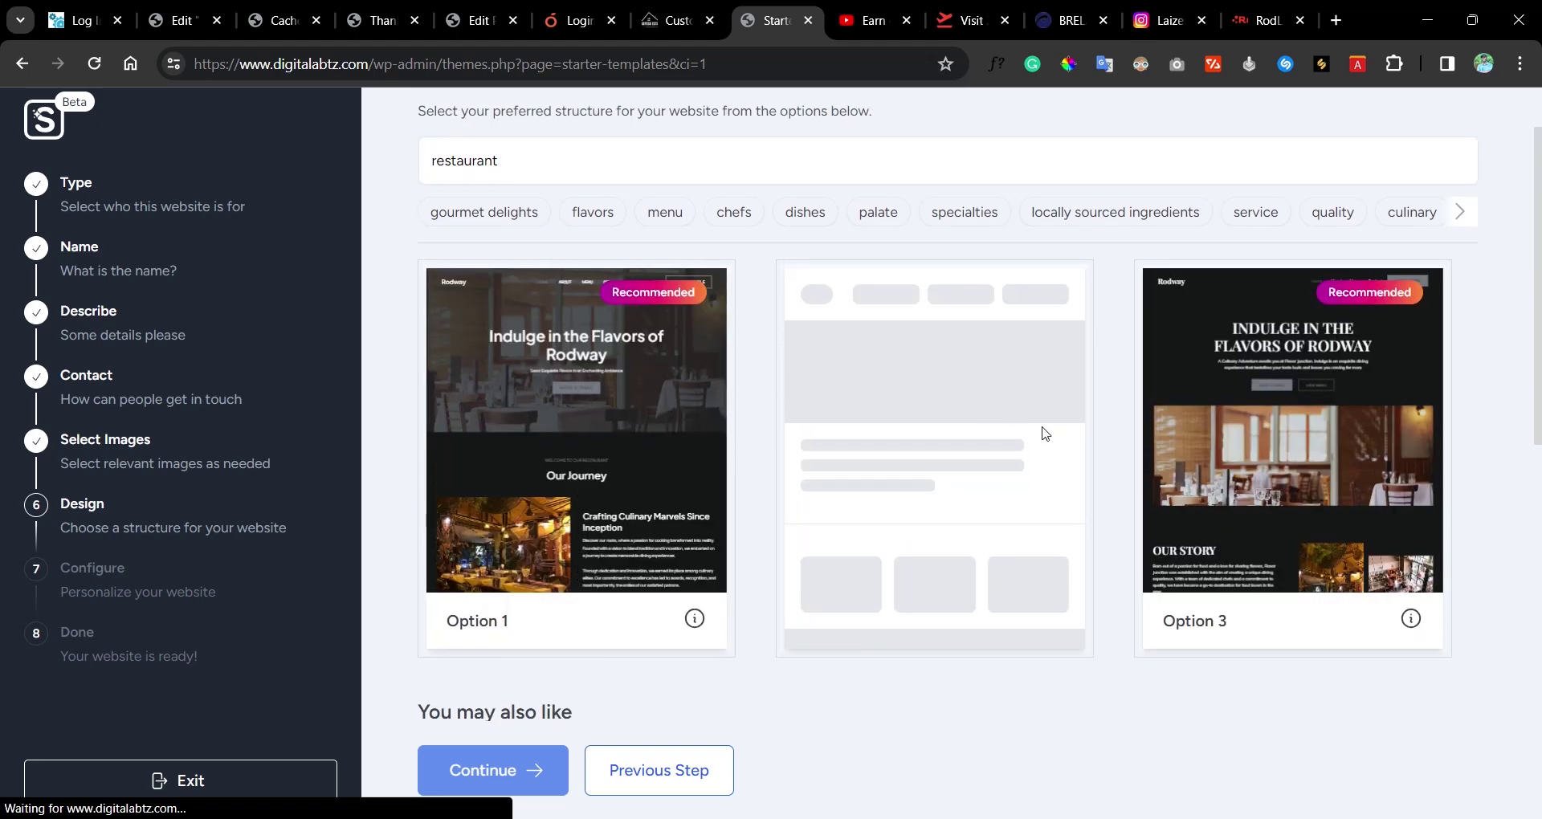
pyautogui.scroll(1, 1053, 434)
pyautogui.scroll(-1, 1058, 435)
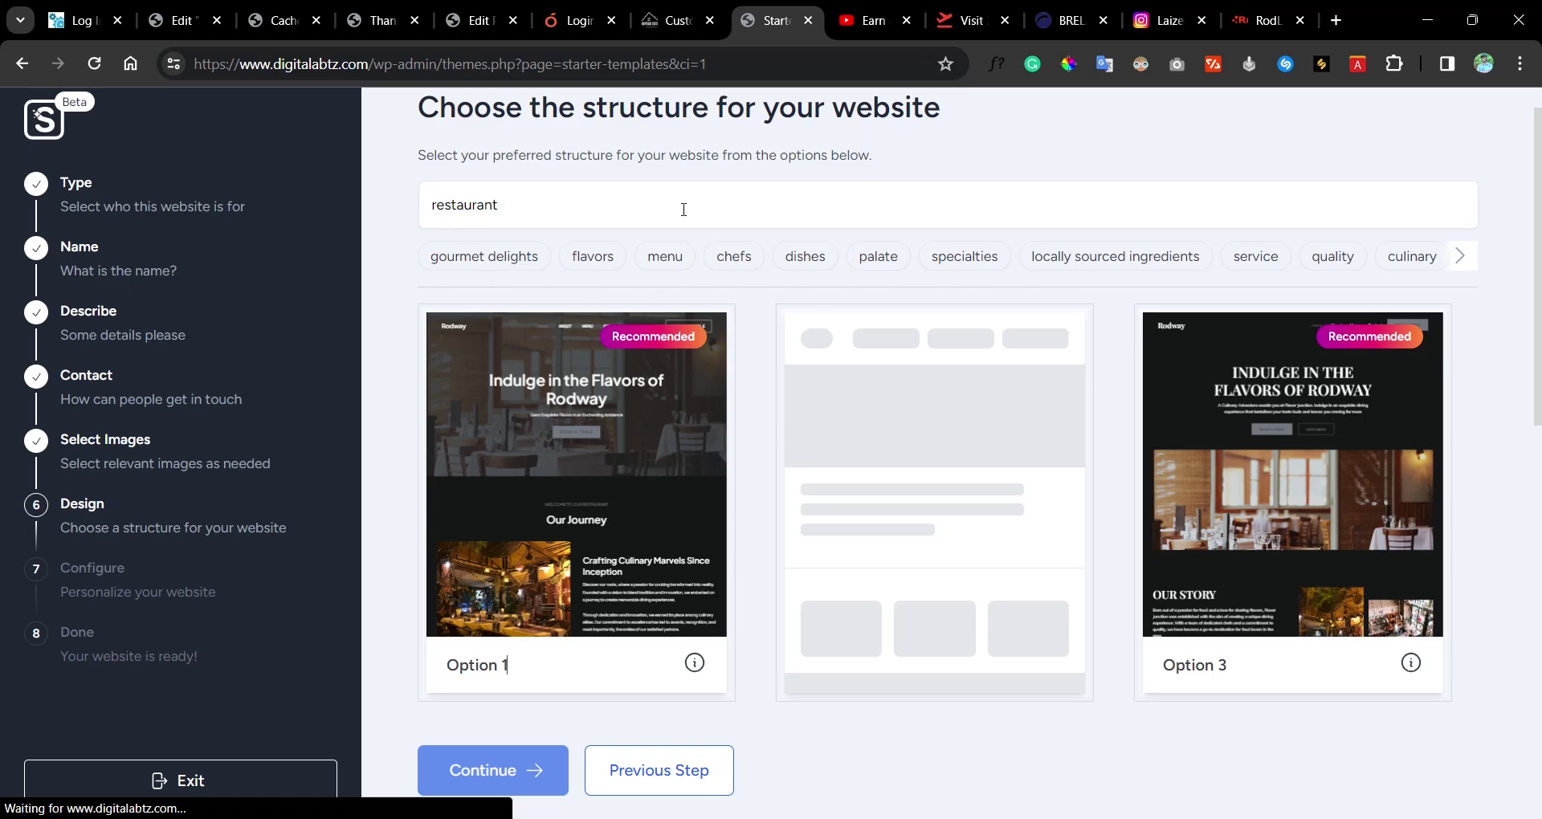
pyautogui.scroll(-1, 627, 471)
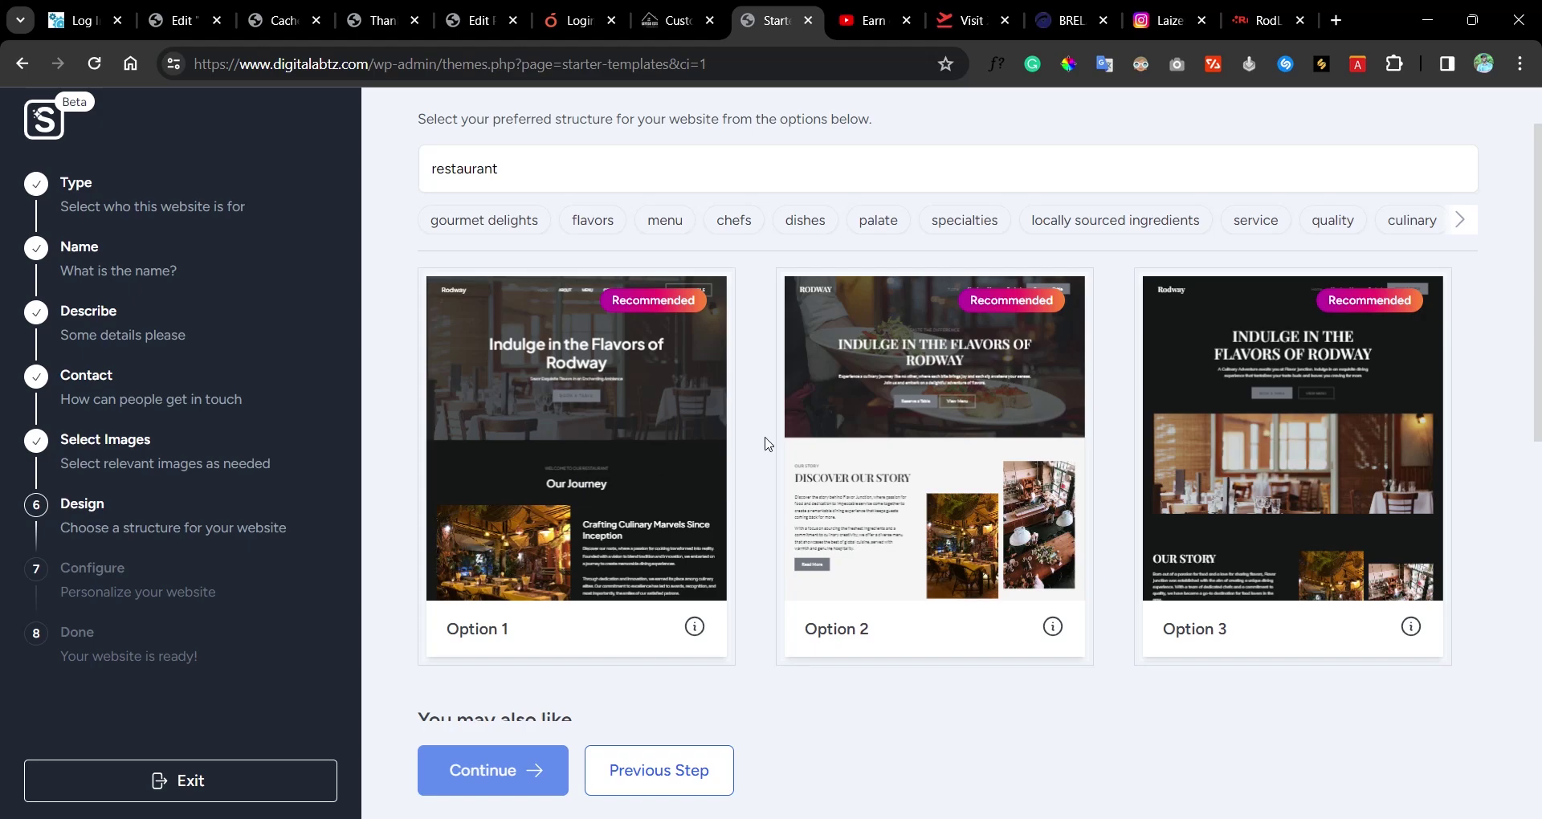
# - Choose the Option 2 structure, check the business summary and start building the website
pyautogui.click(922, 412)
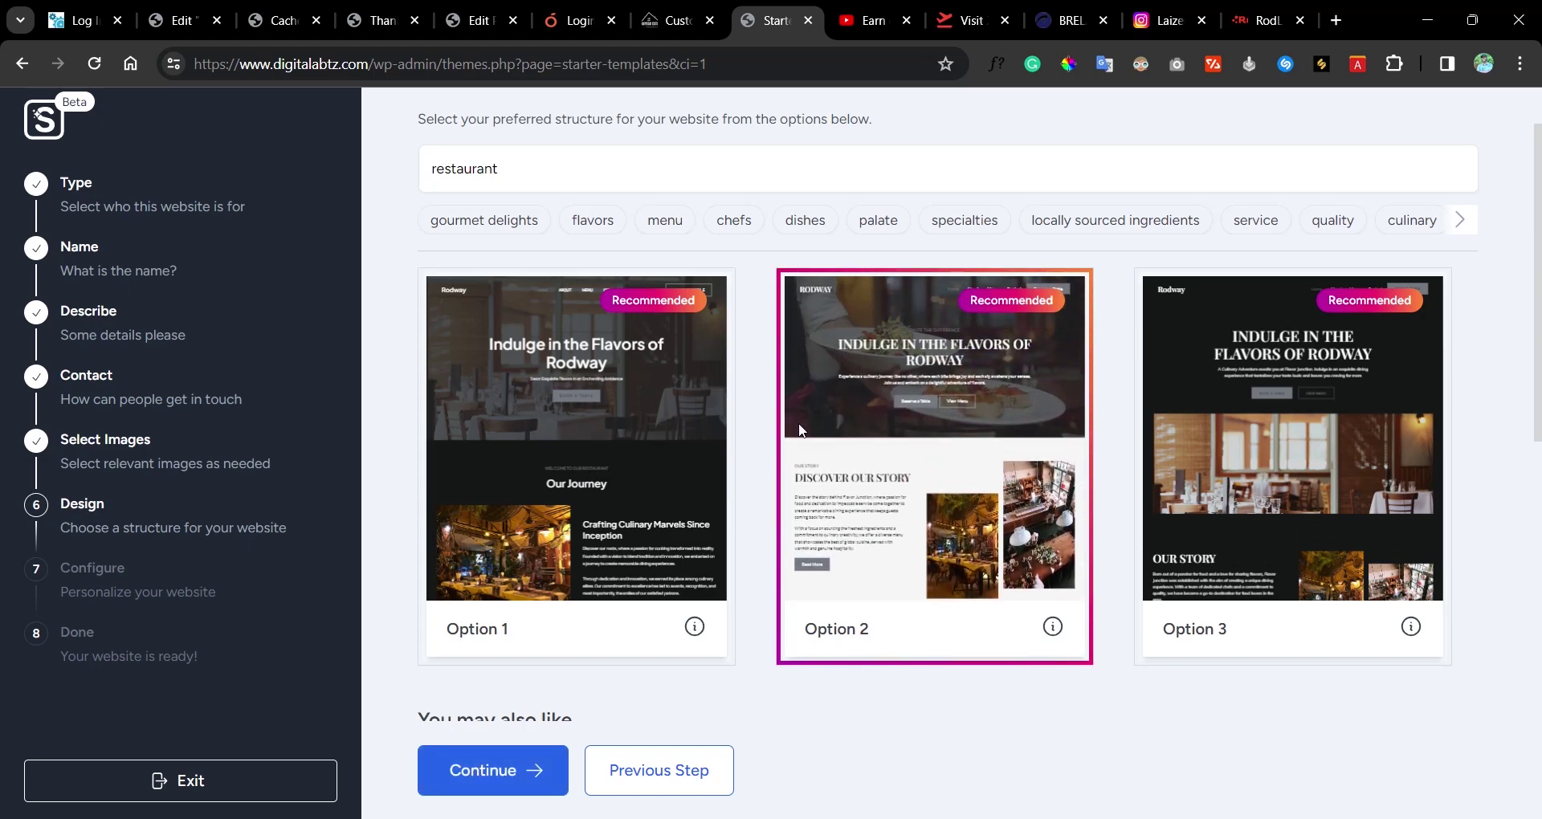
pyautogui.scroll(-2, 747, 514)
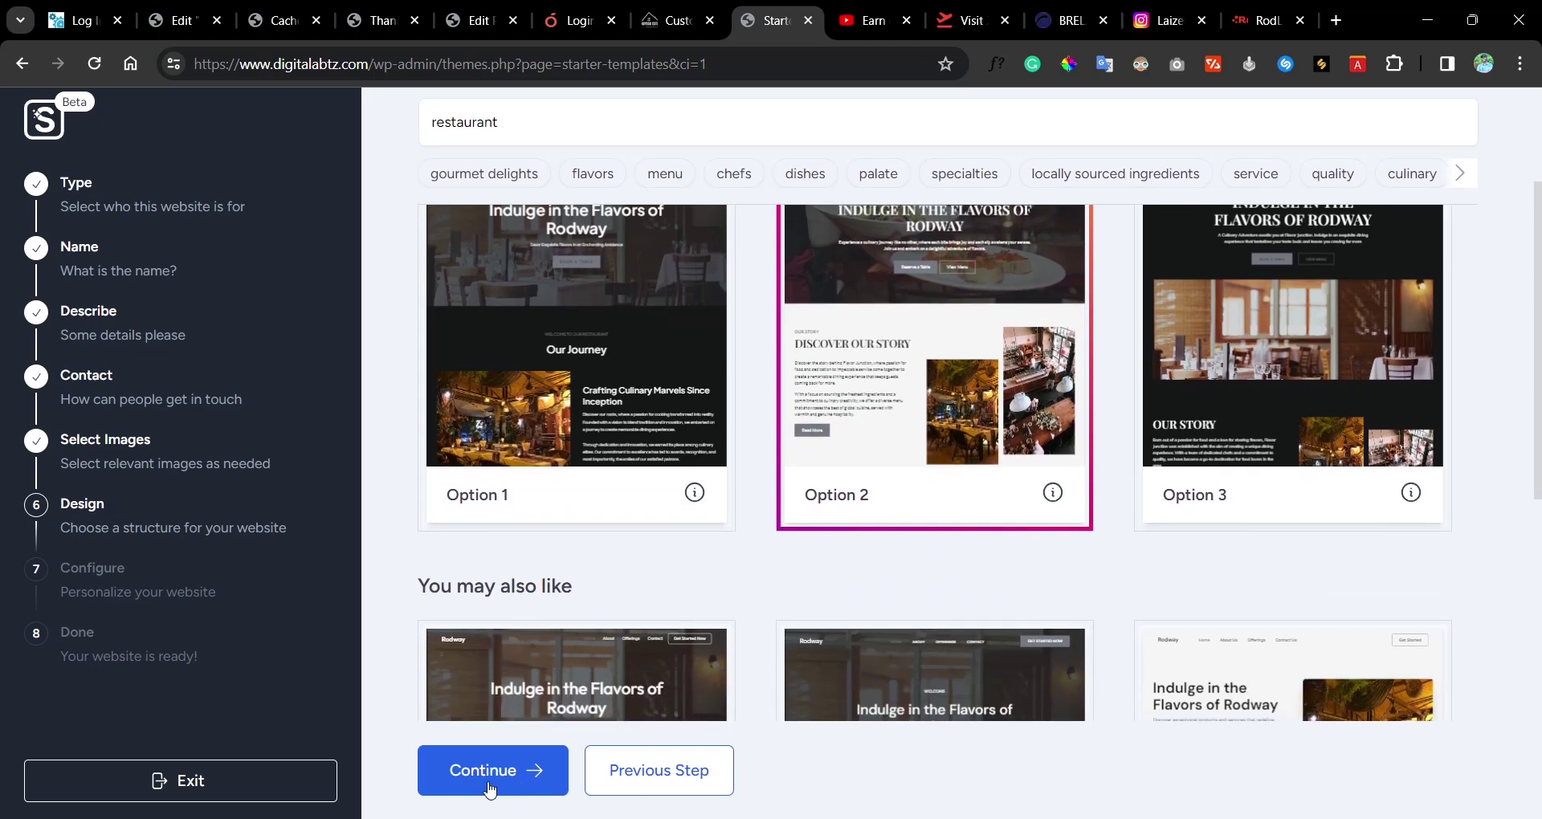
pyautogui.click(490, 771)
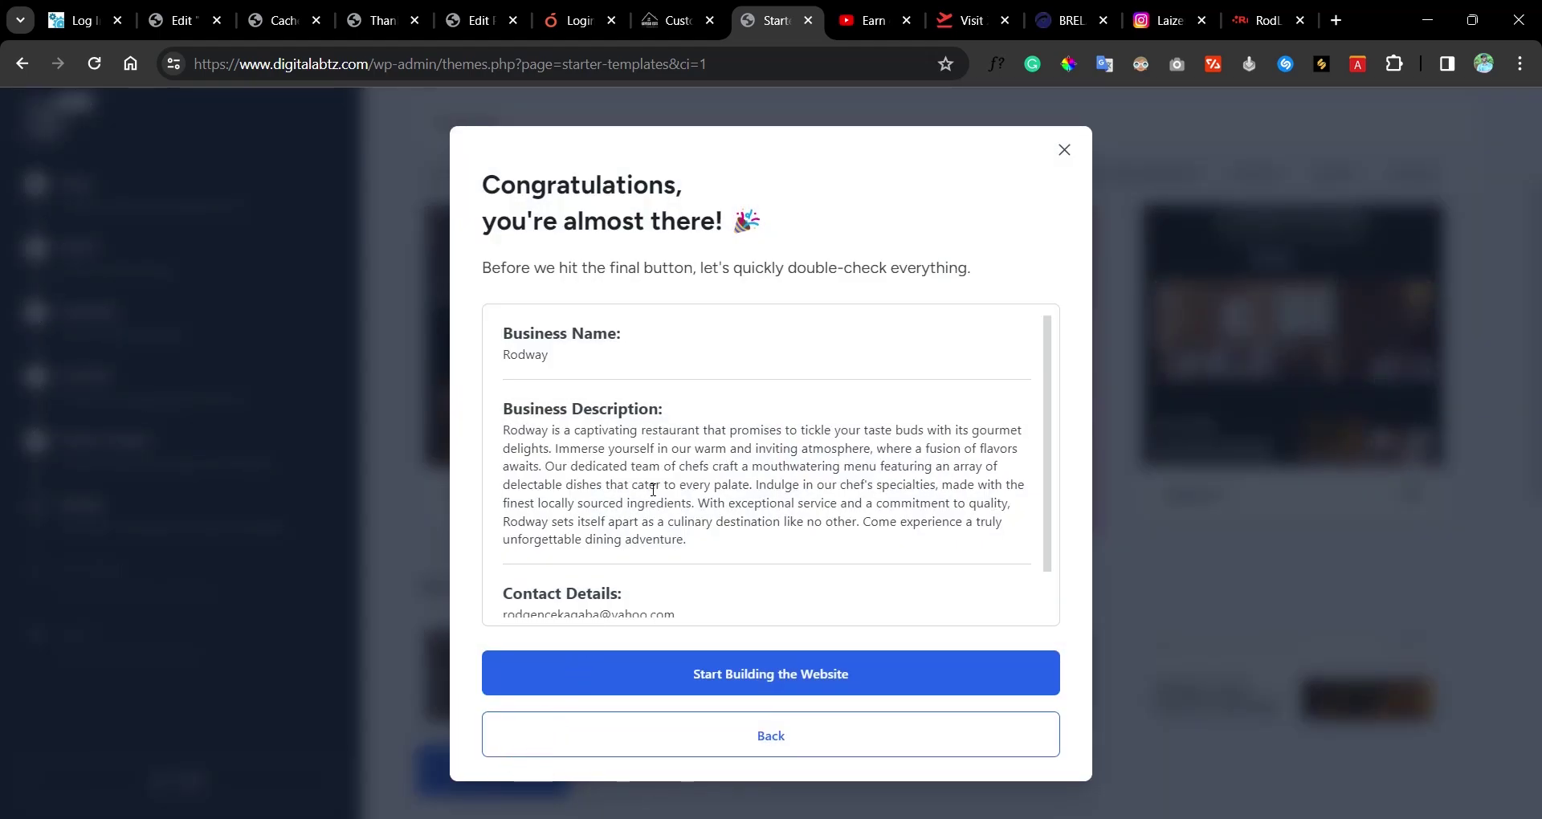
pyautogui.scroll(-1, 652, 489)
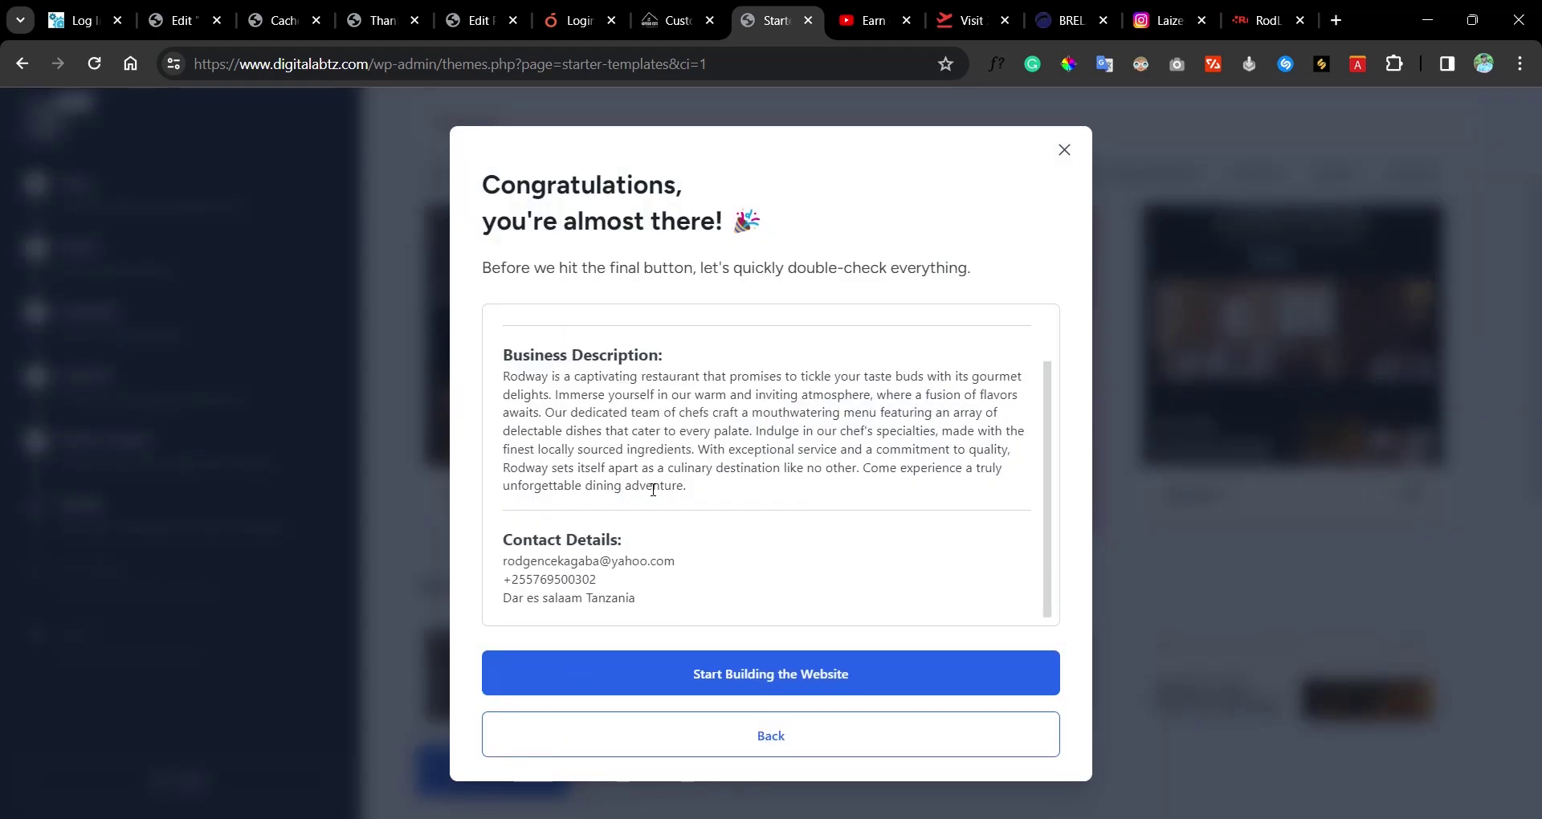
pyautogui.click(830, 666)
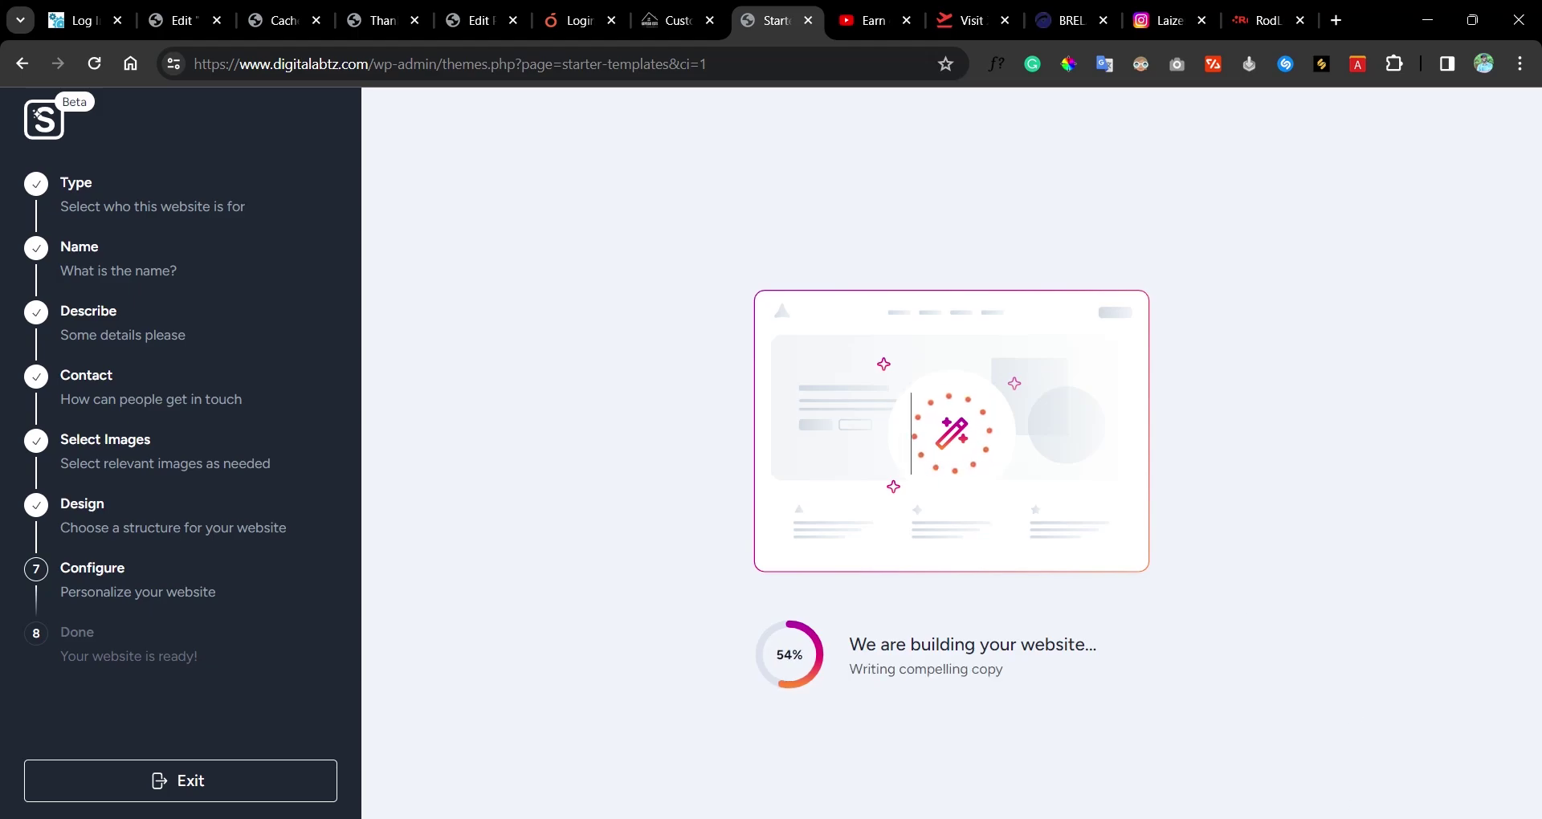
# - Switch to the RodLine example site in Edge, look over its hero and Key Features sections, and return to the website builder
pyautogui.click(1222, 733)
pyautogui.scroll(8, 852, 421)
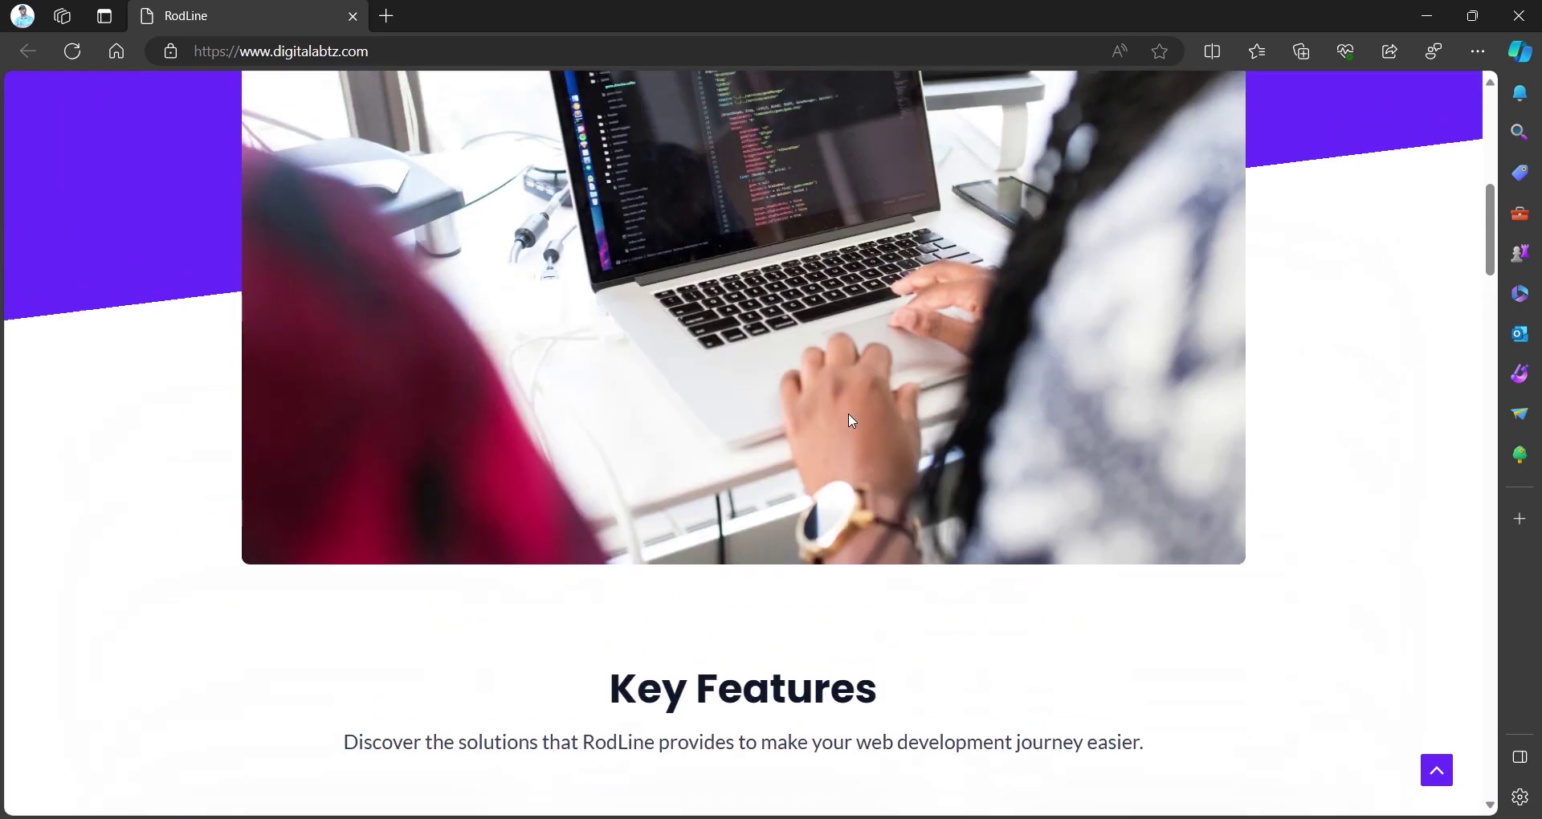
pyautogui.scroll(6, 852, 421)
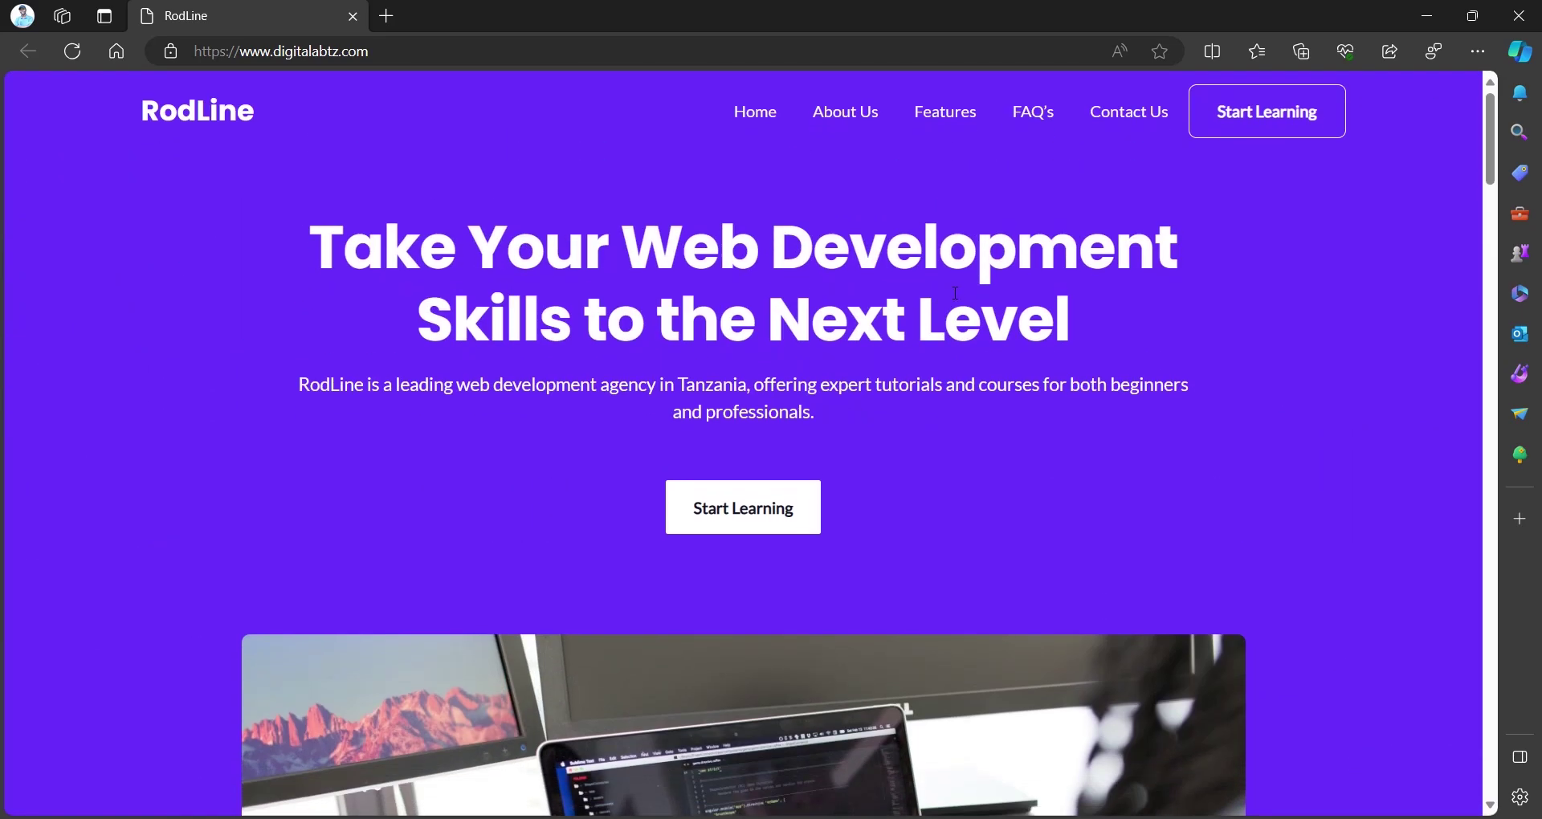
pyautogui.scroll(-15, 976, 232)
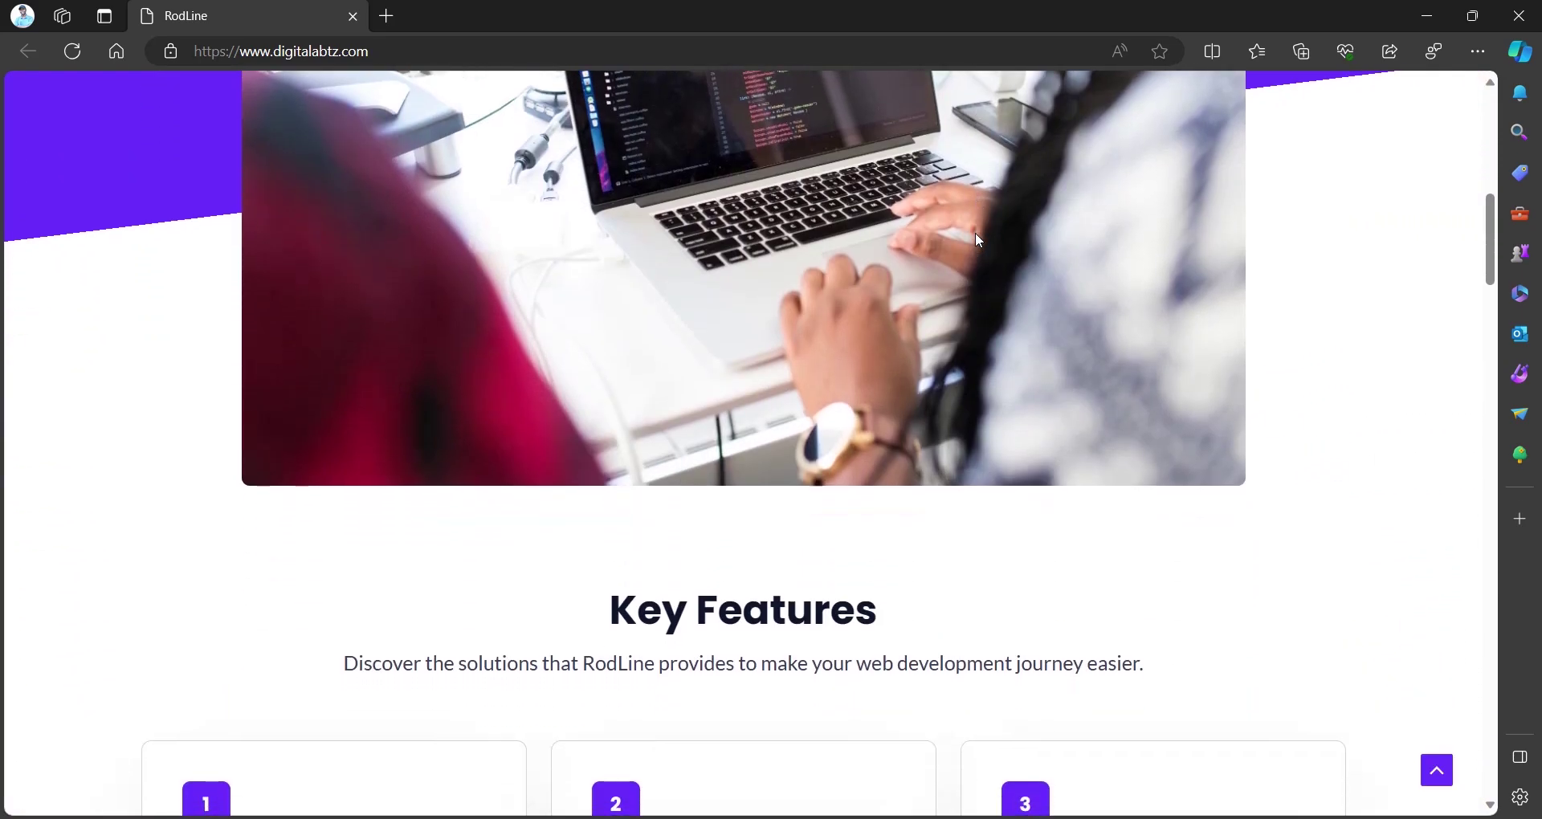
pyautogui.scroll(-1, 978, 240)
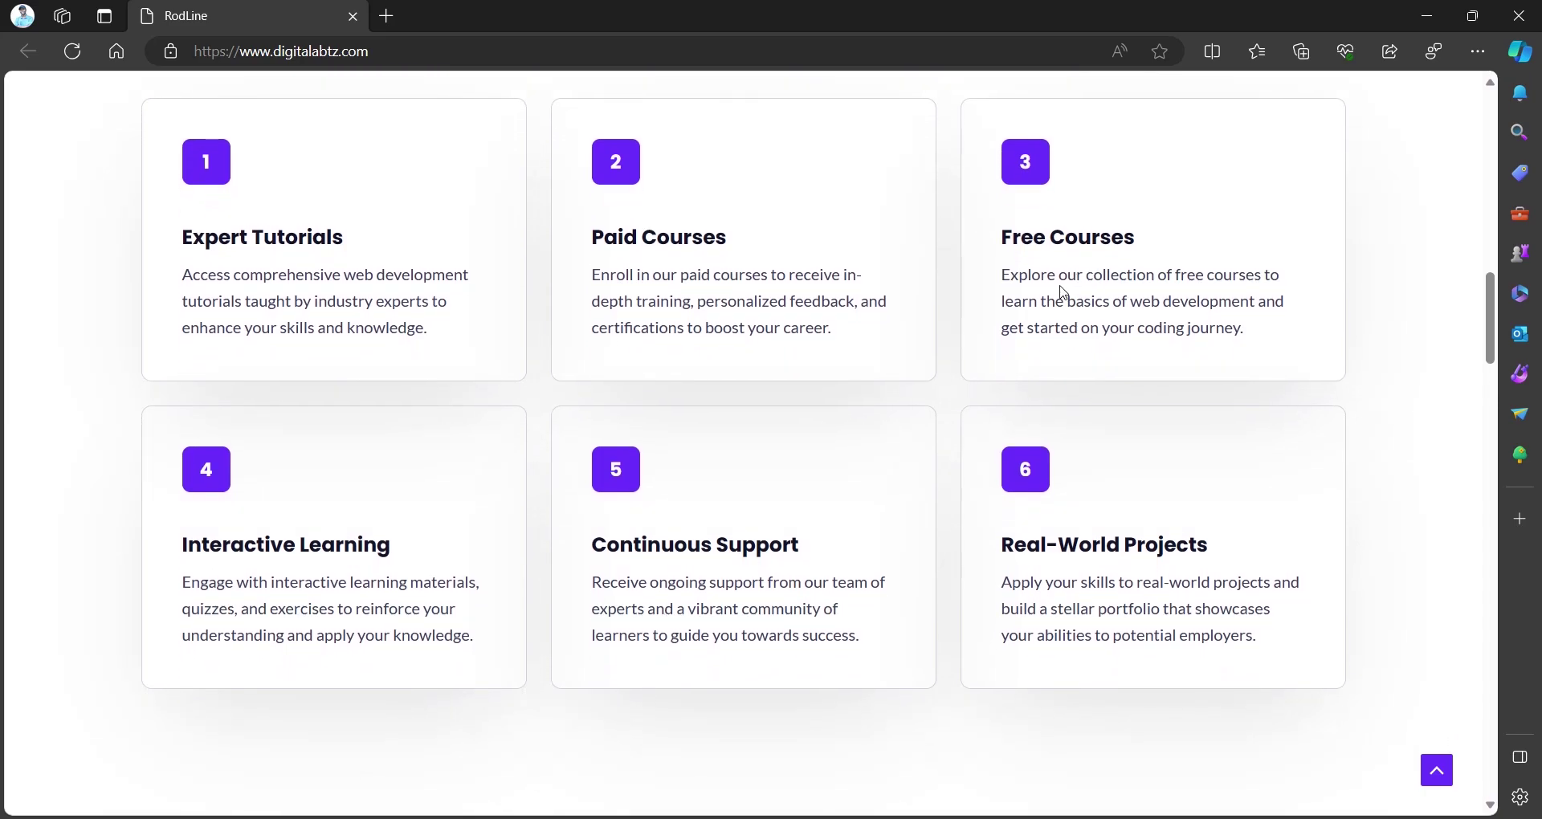
pyautogui.moveTo(1004, 276); pyautogui.dragTo(1273, 319)
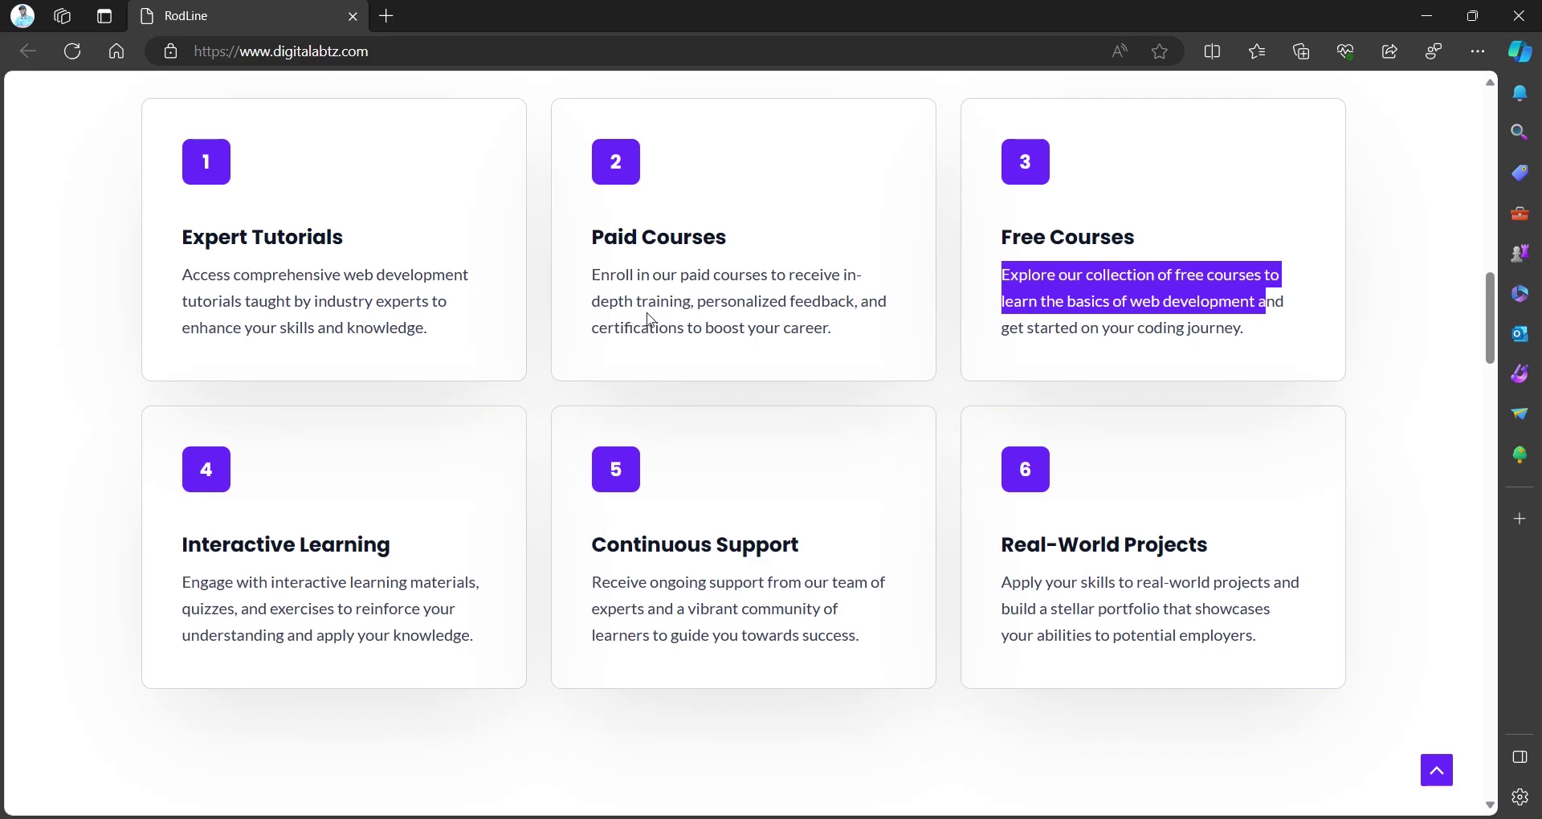
pyautogui.click(1426, 15)
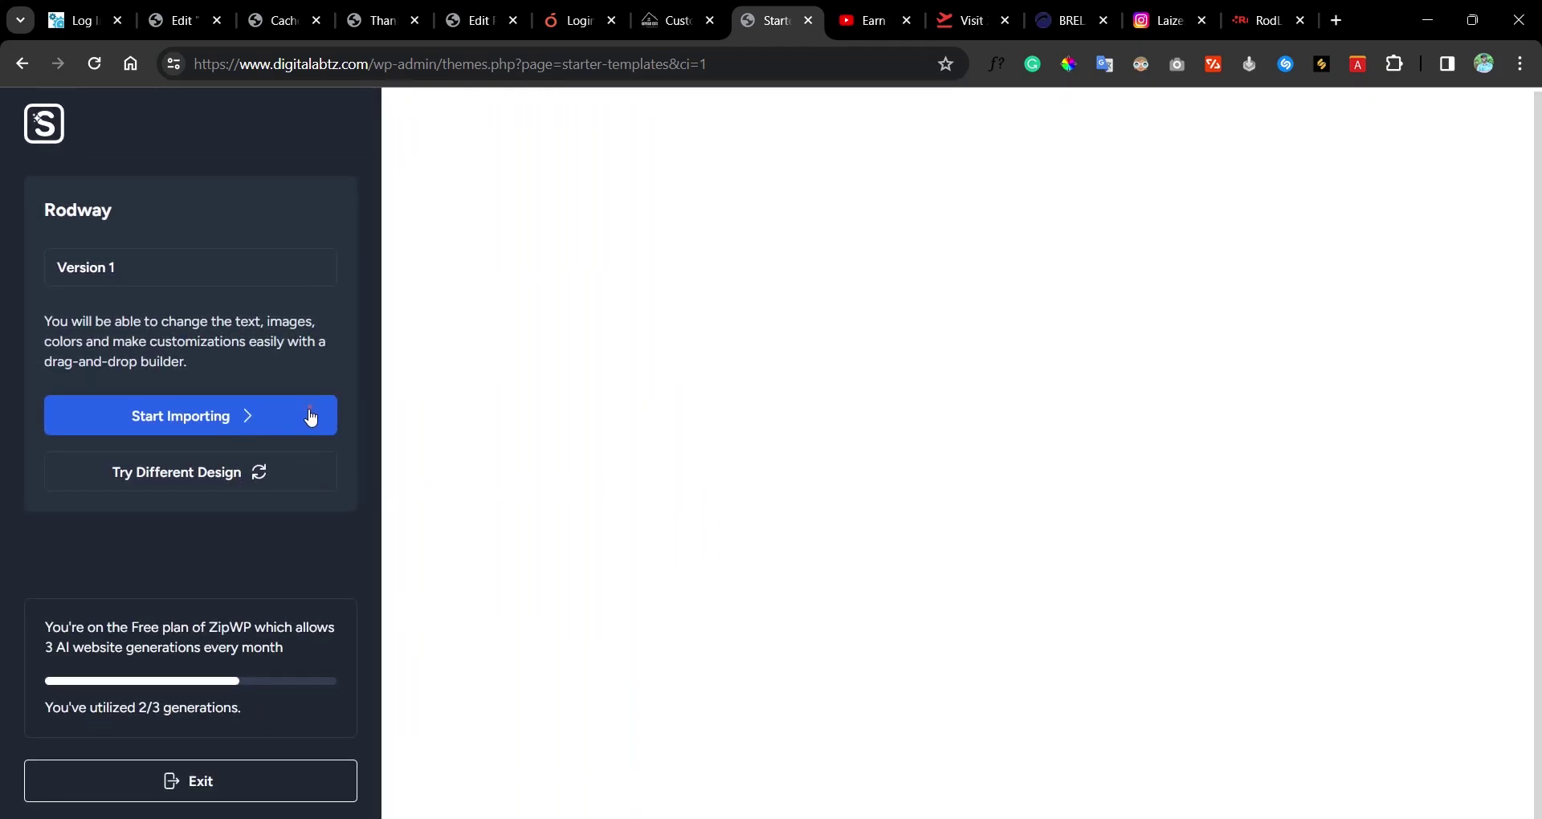
# - Import the generated Rodway website and start its customizations, looking over the home page preview
pyautogui.click(310, 416)
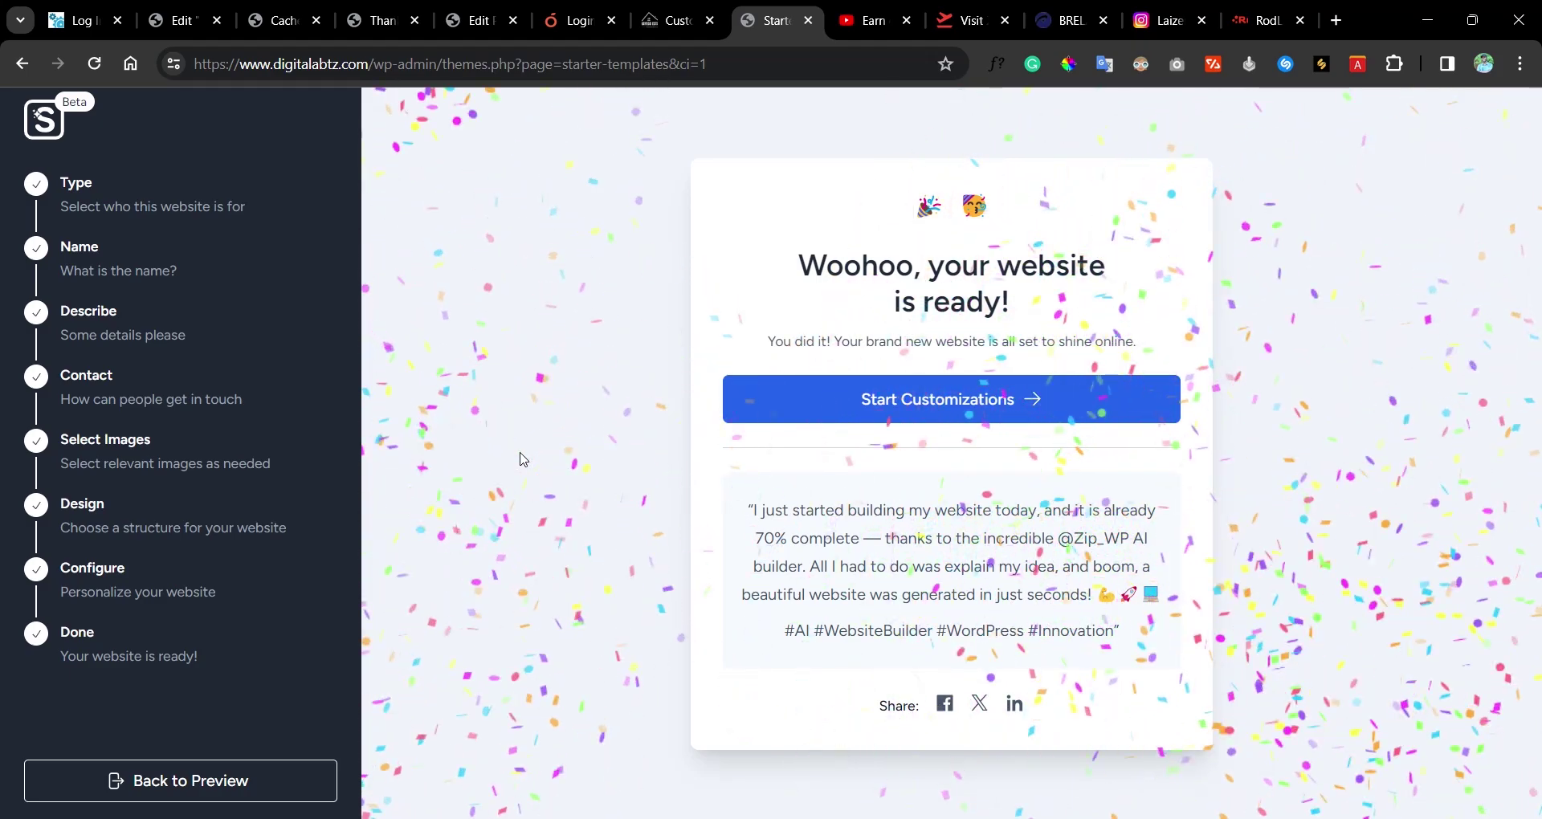
pyautogui.click(944, 402)
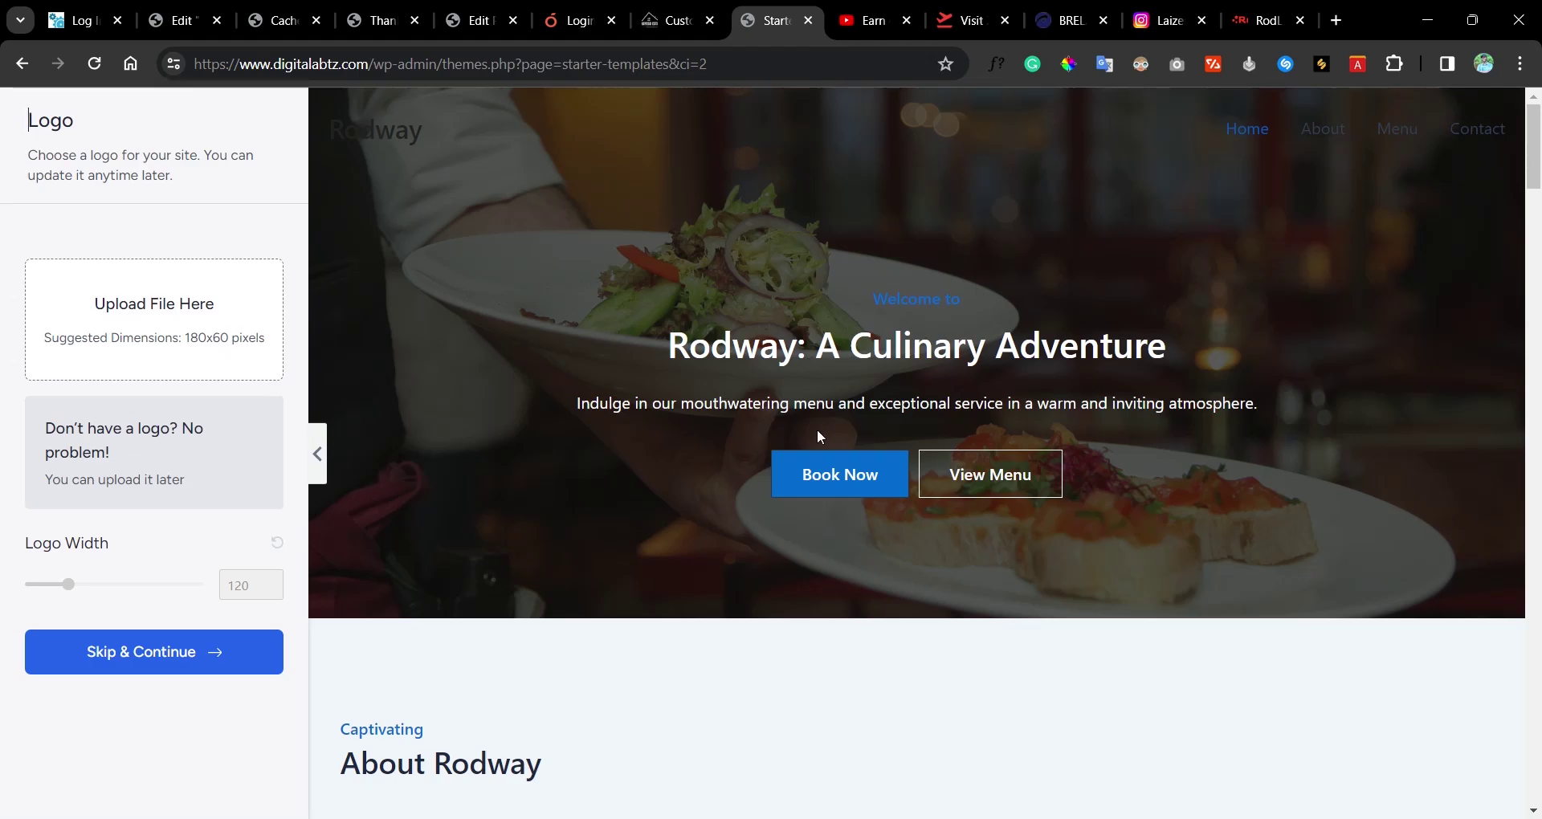
pyautogui.scroll(-6, 771, 485)
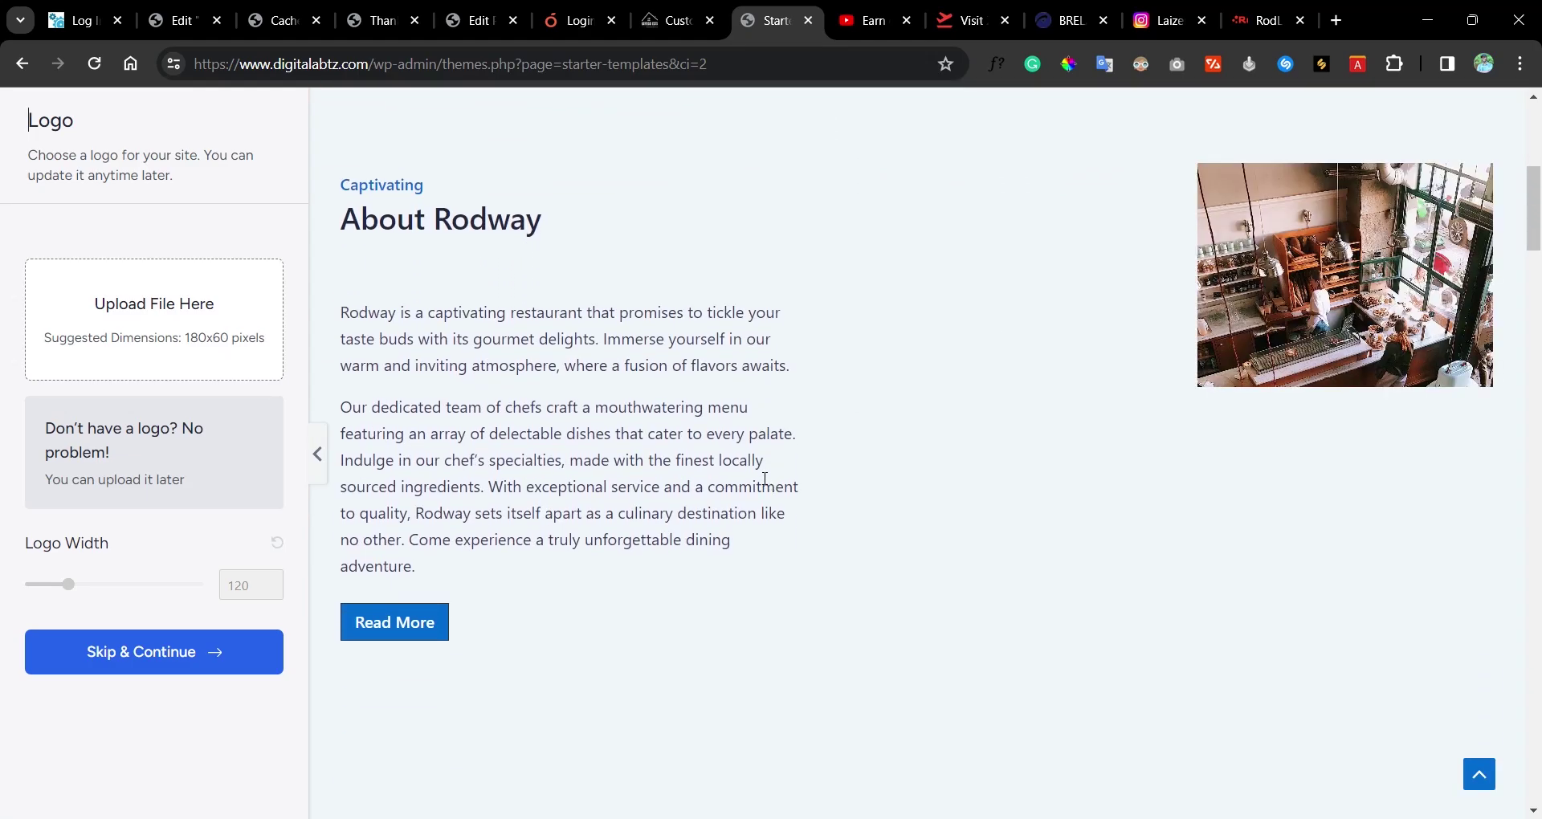
# - Try to skip the logo upload, and reload the customization page
pyautogui.click(167, 649)
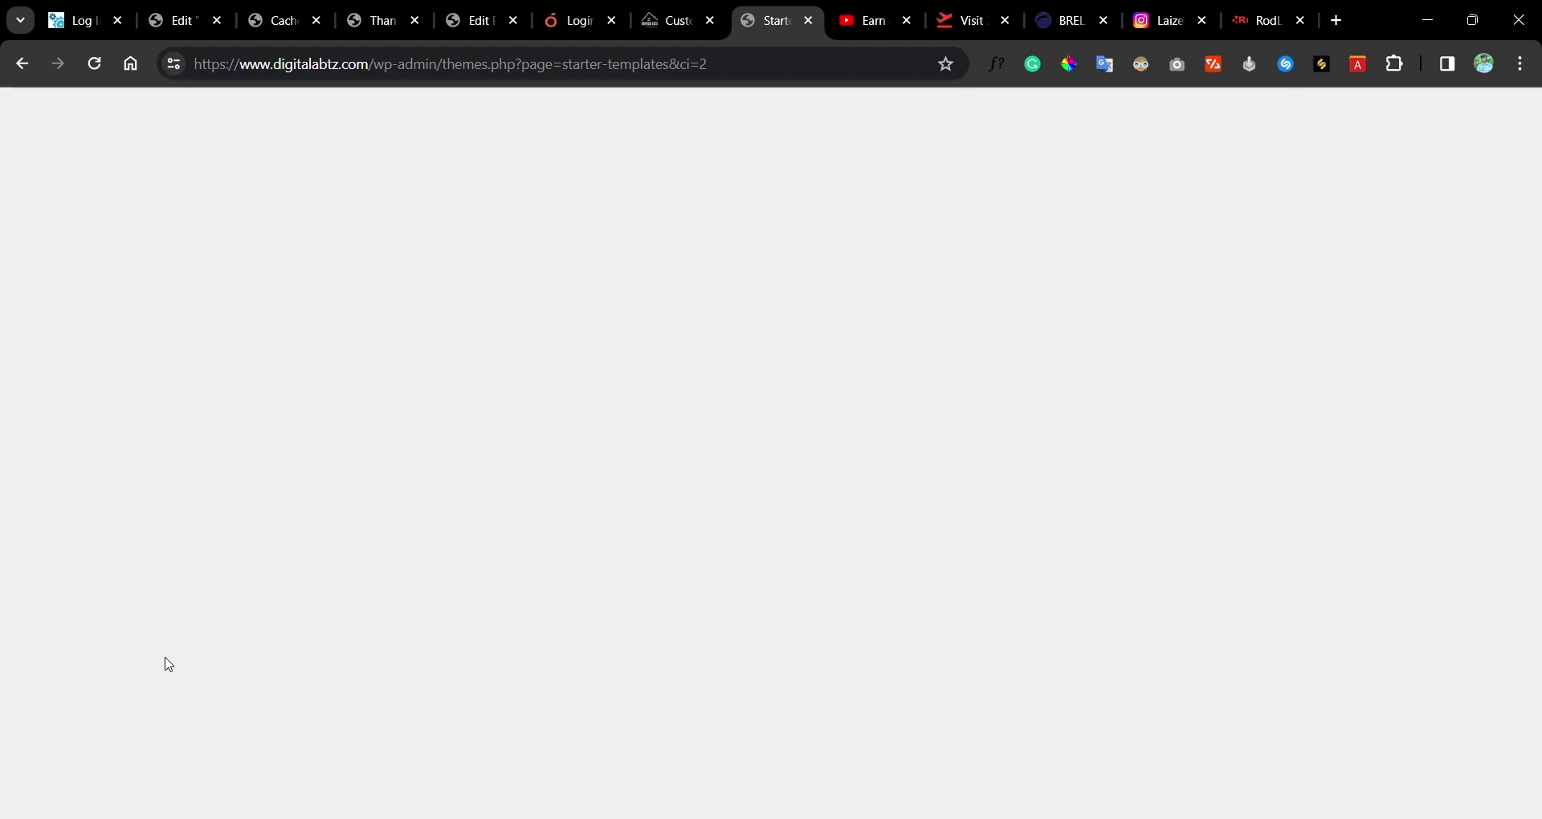
pyautogui.click(98, 65)
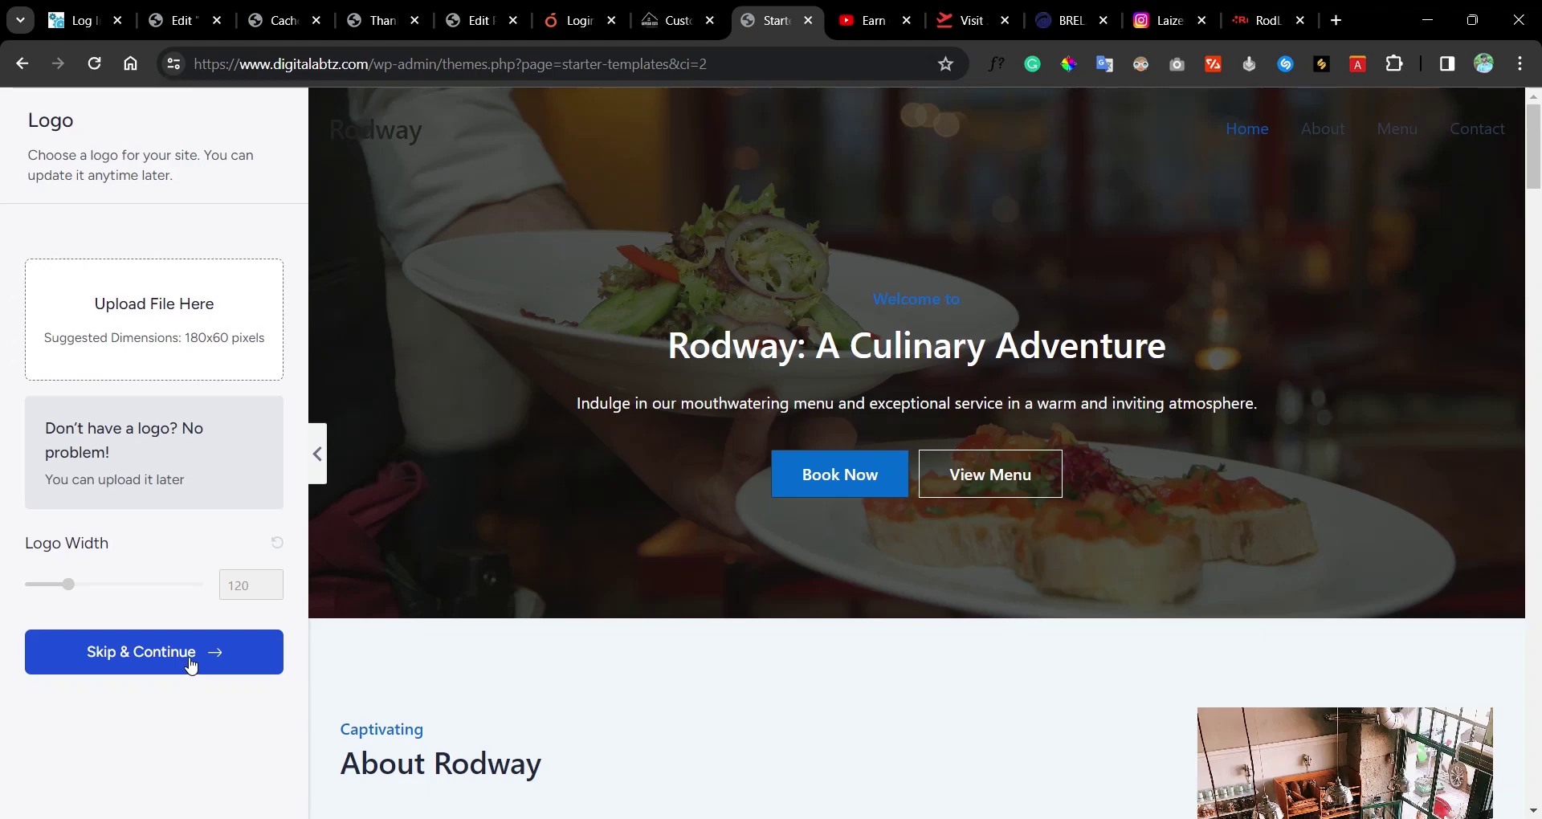
# - Retry continuing without a logo, and reload the blank customization page
pyautogui.click(189, 666)
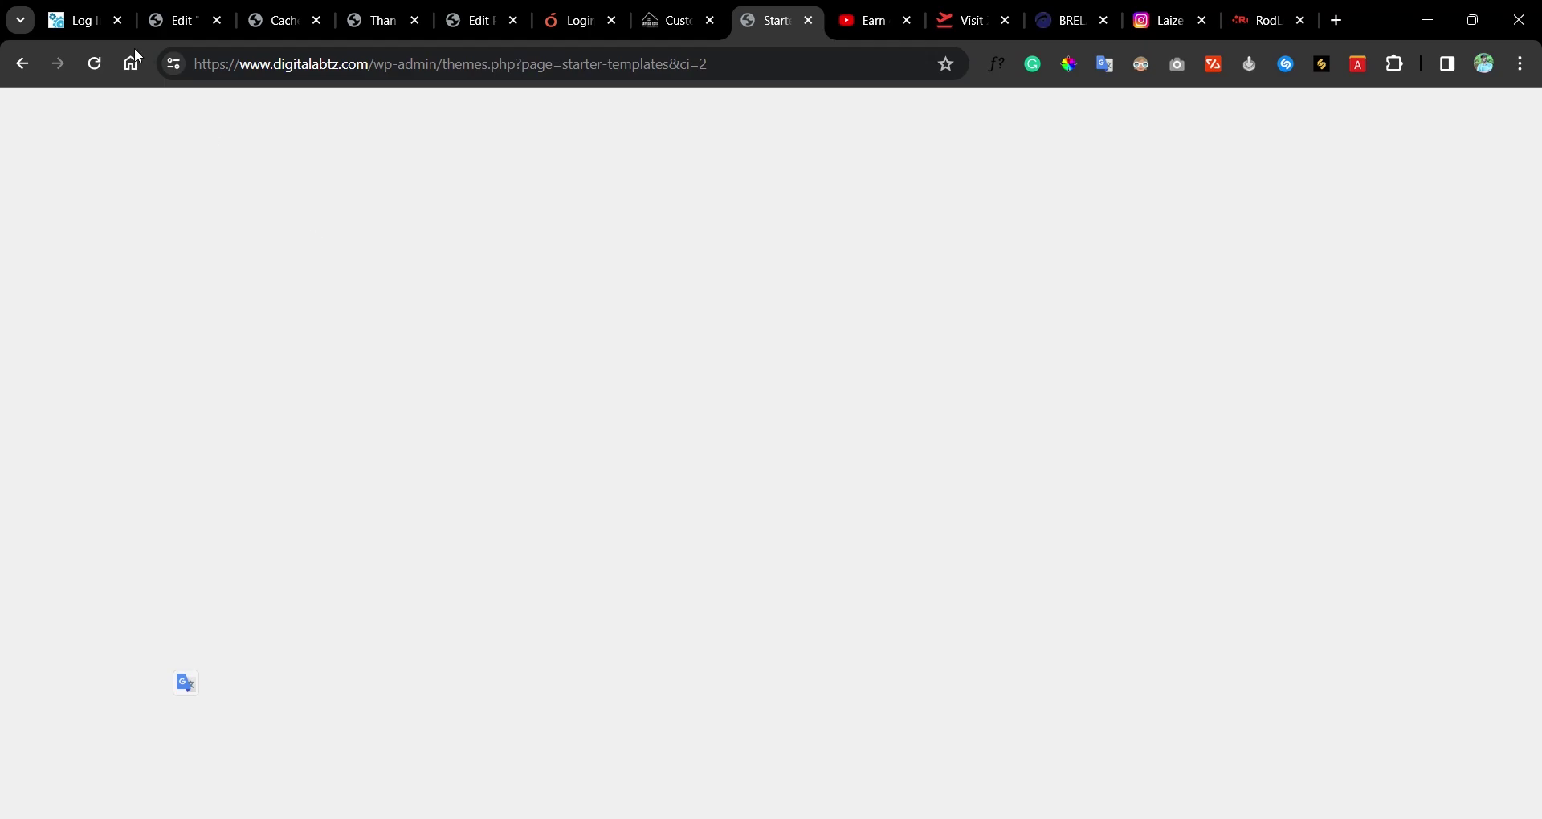
pyautogui.click(97, 63)
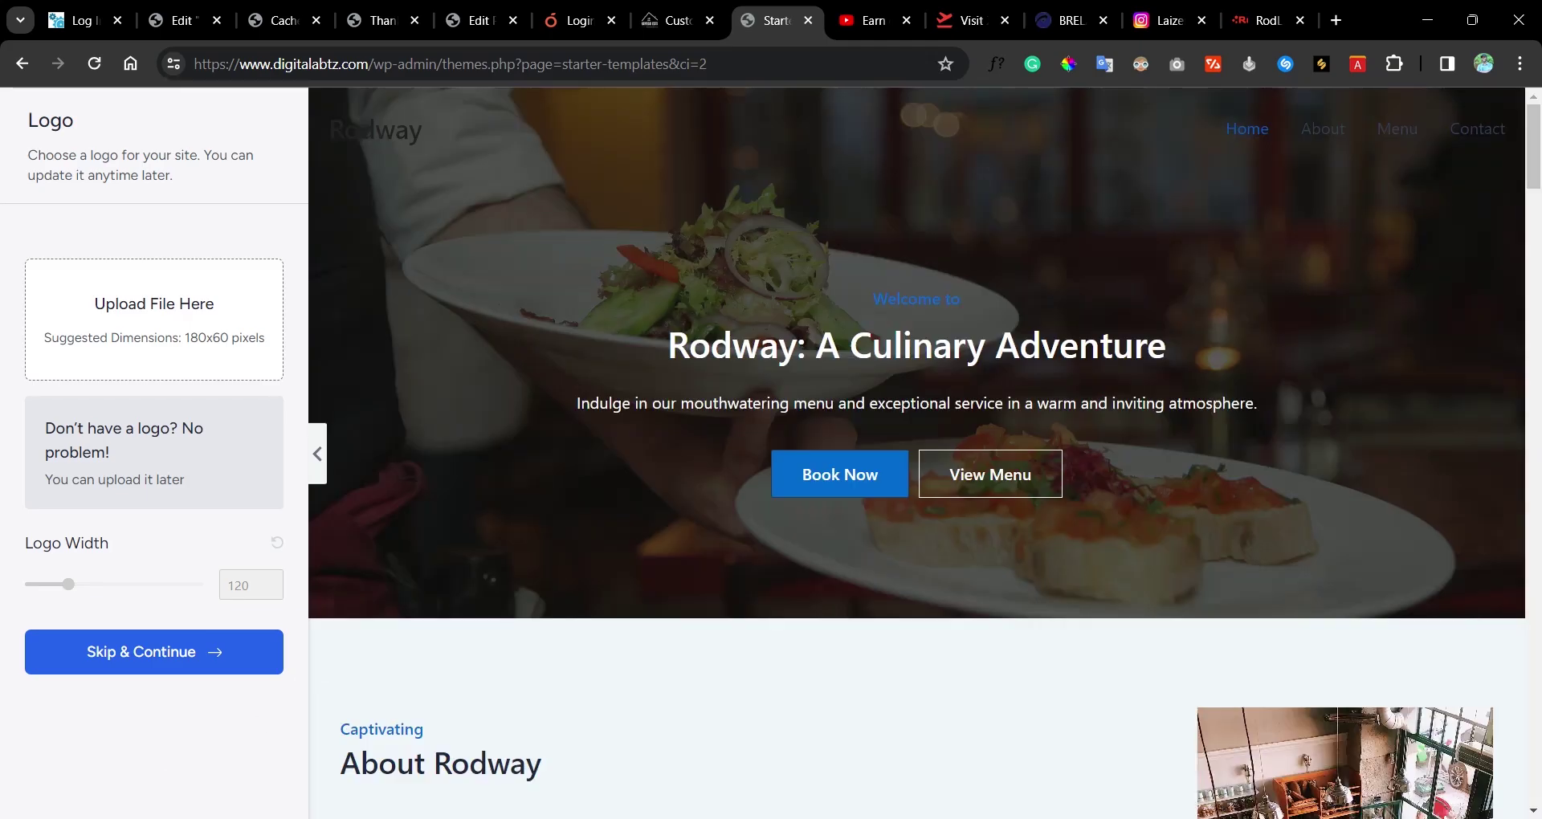
# - Examine the Rodway home page preview from the hero to the footer, including the menu, booking, ambience and testimonial sections
pyautogui.scroll(-20, 742, 635)
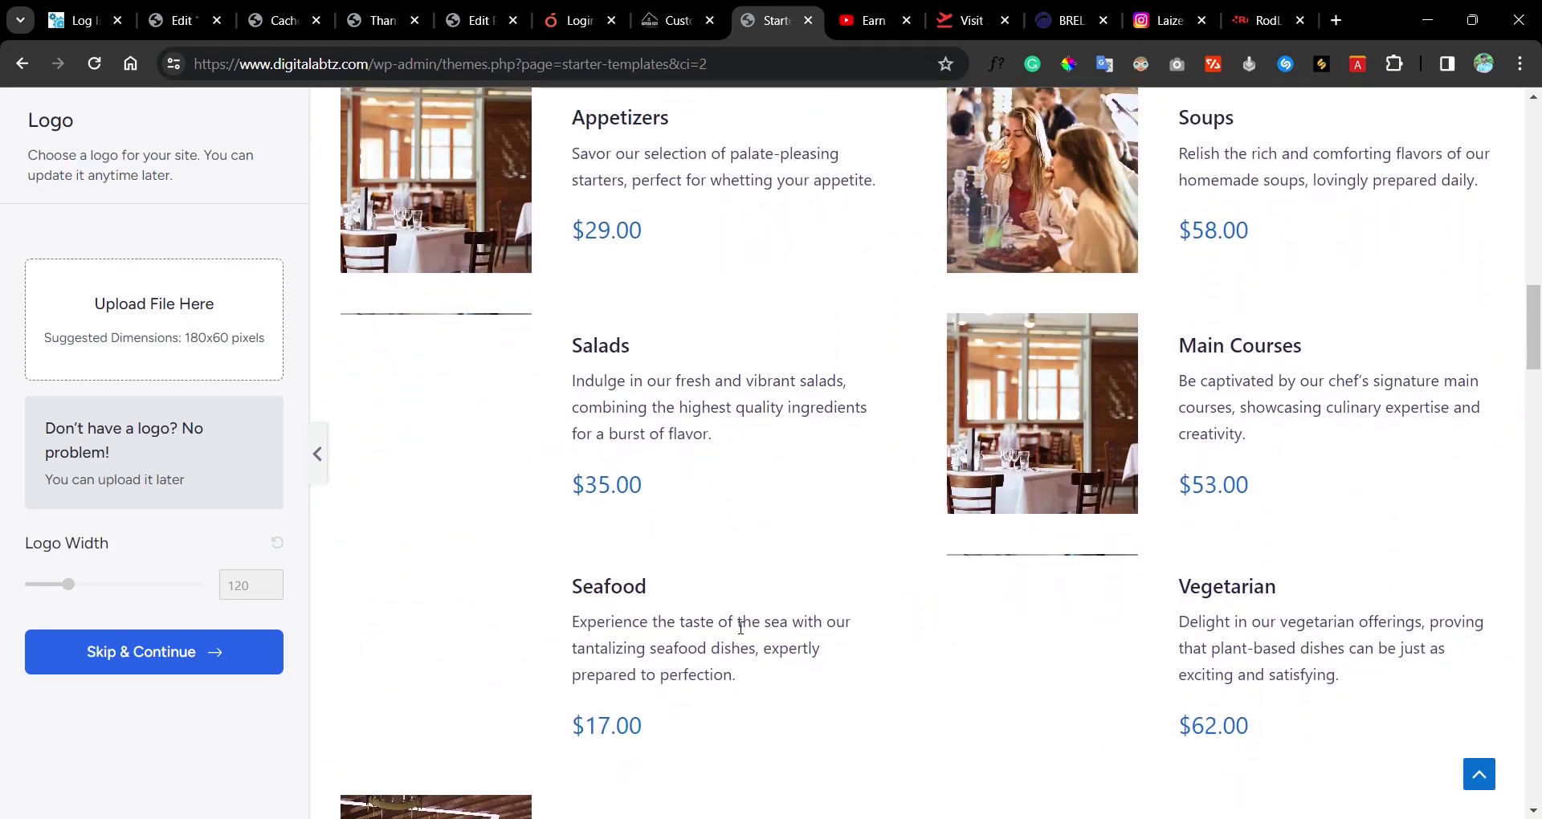
pyautogui.scroll(-7, 740, 626)
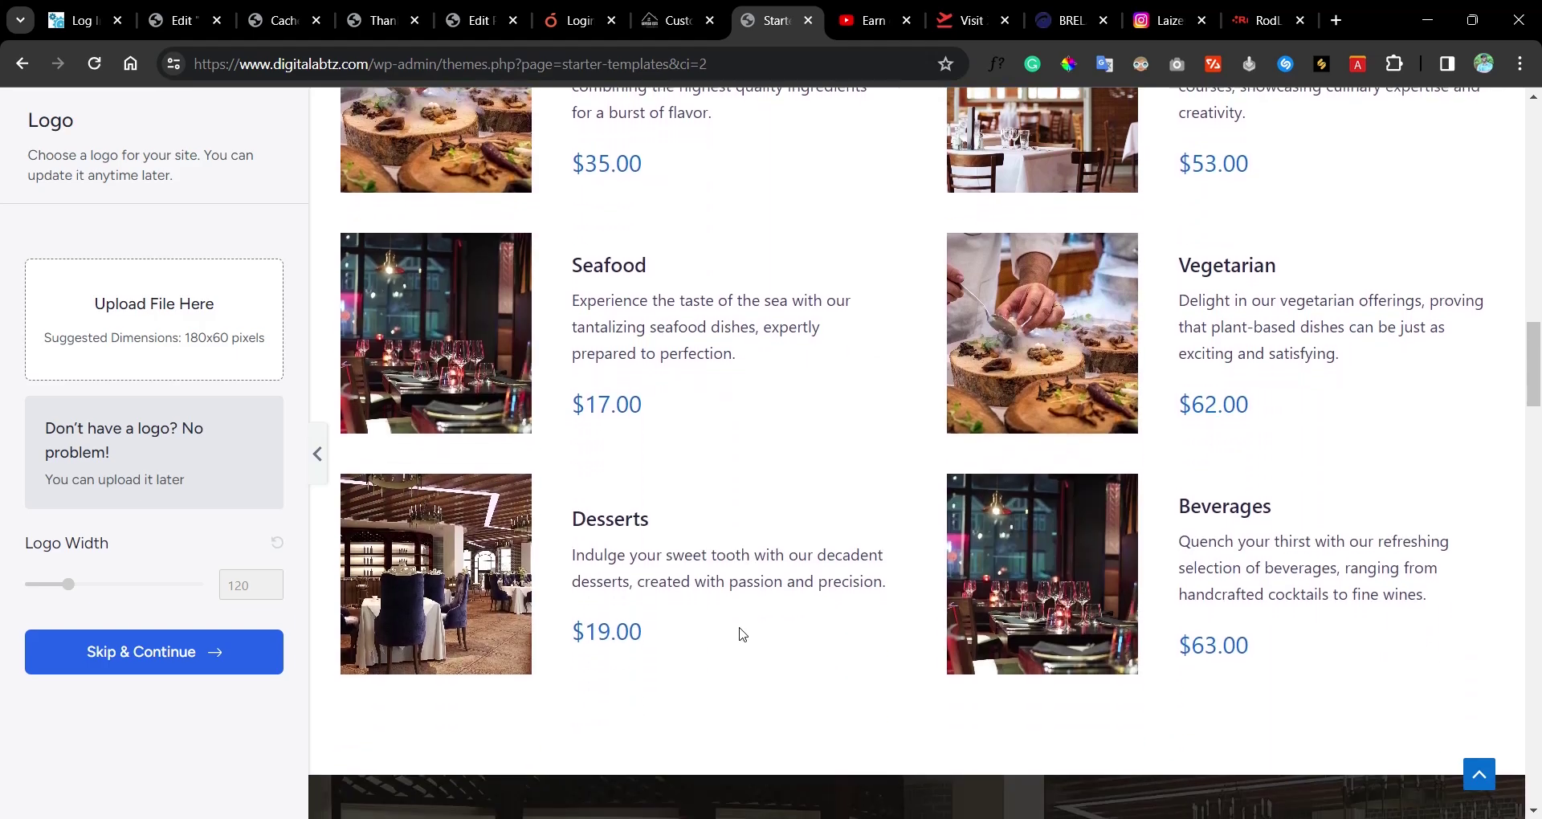
pyautogui.scroll(-4, 740, 629)
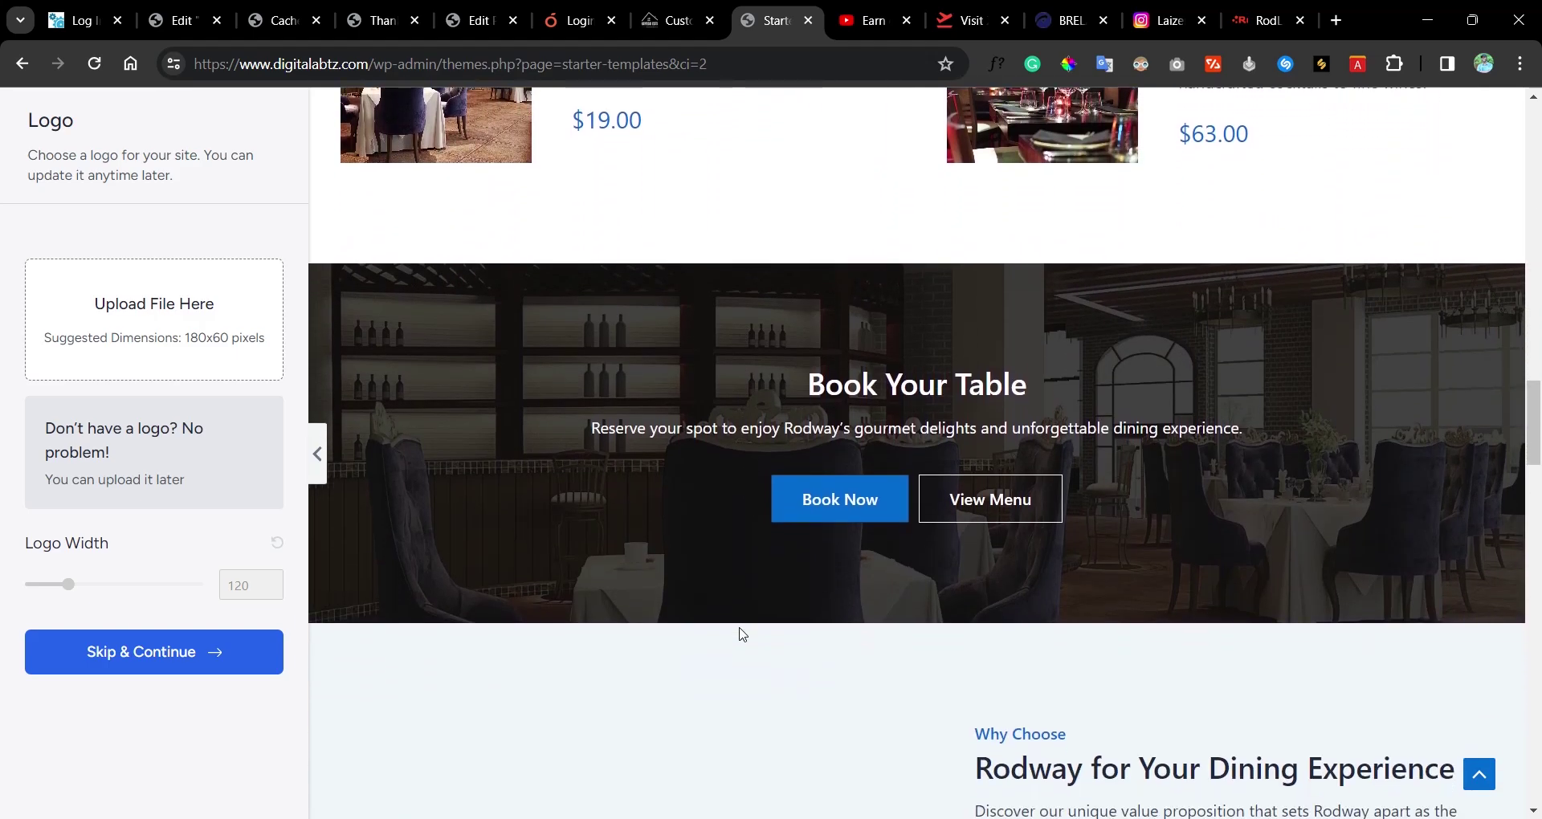
pyautogui.scroll(8, 739, 631)
pyautogui.scroll(12, 741, 634)
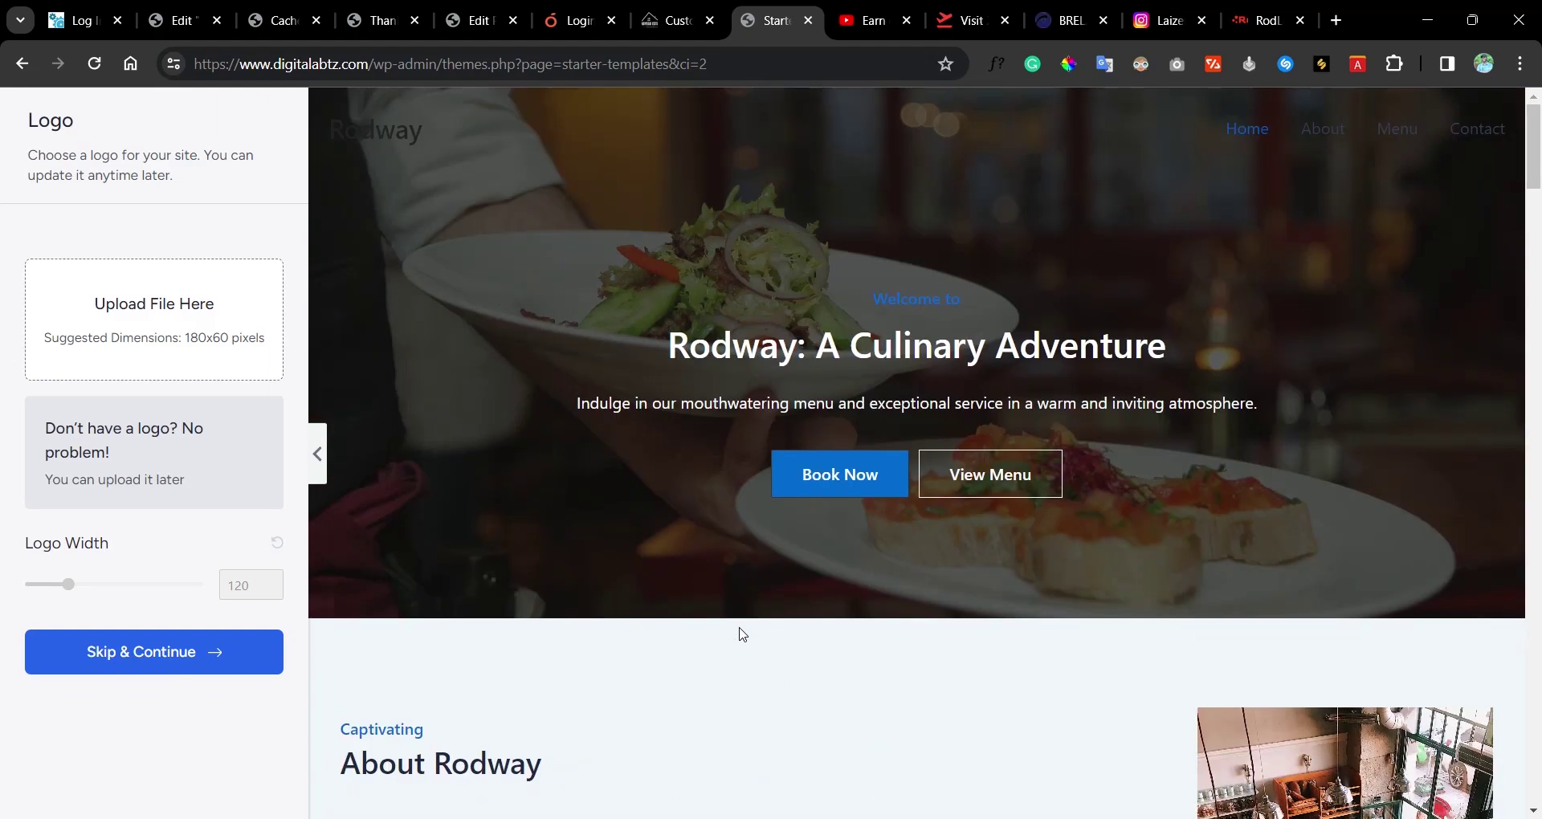
pyautogui.scroll(-8, 743, 635)
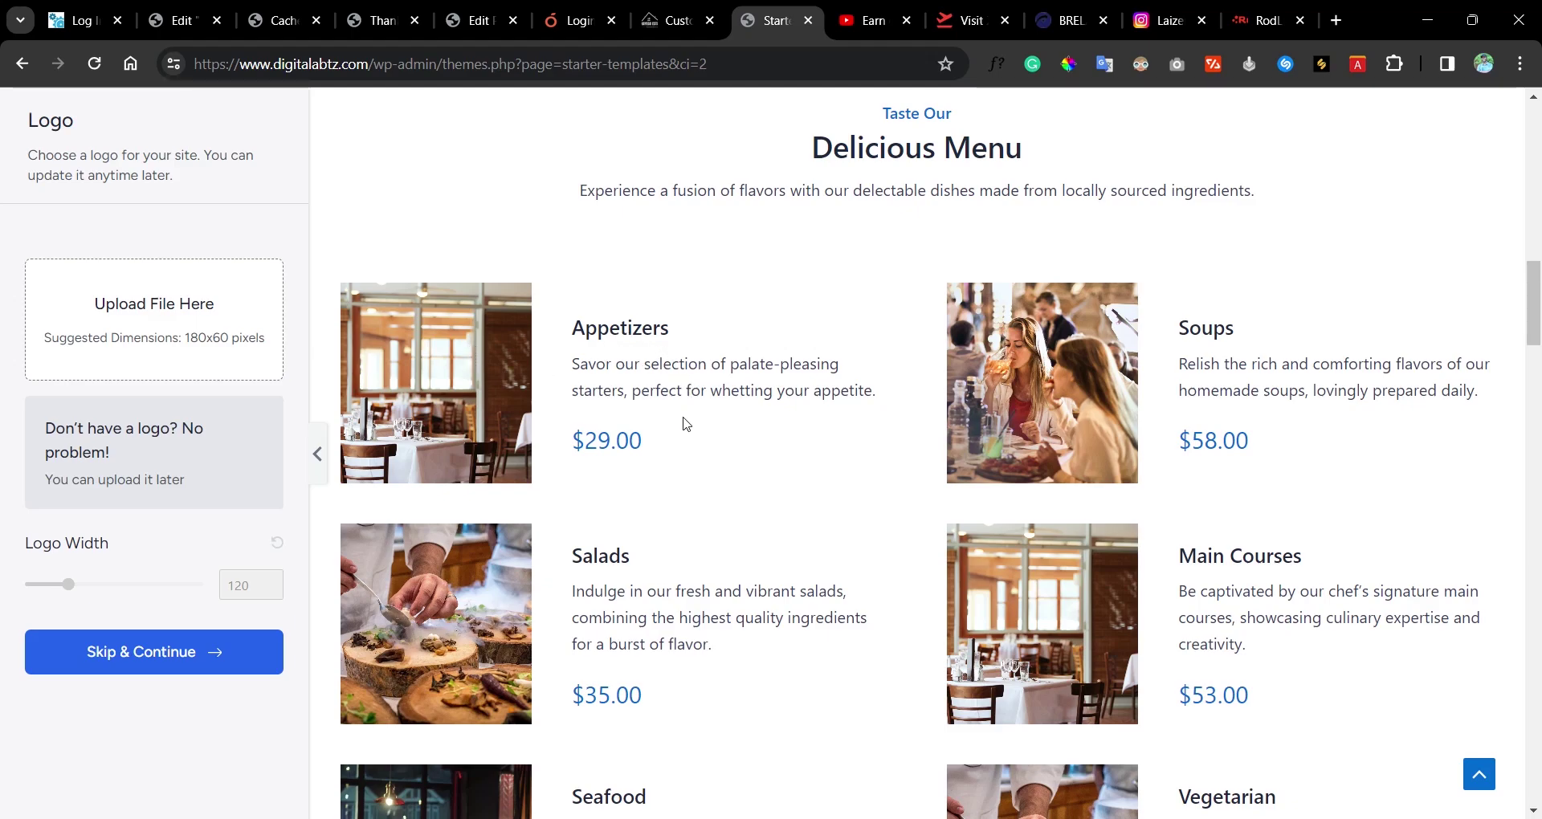
pyautogui.scroll(-8, 972, 430)
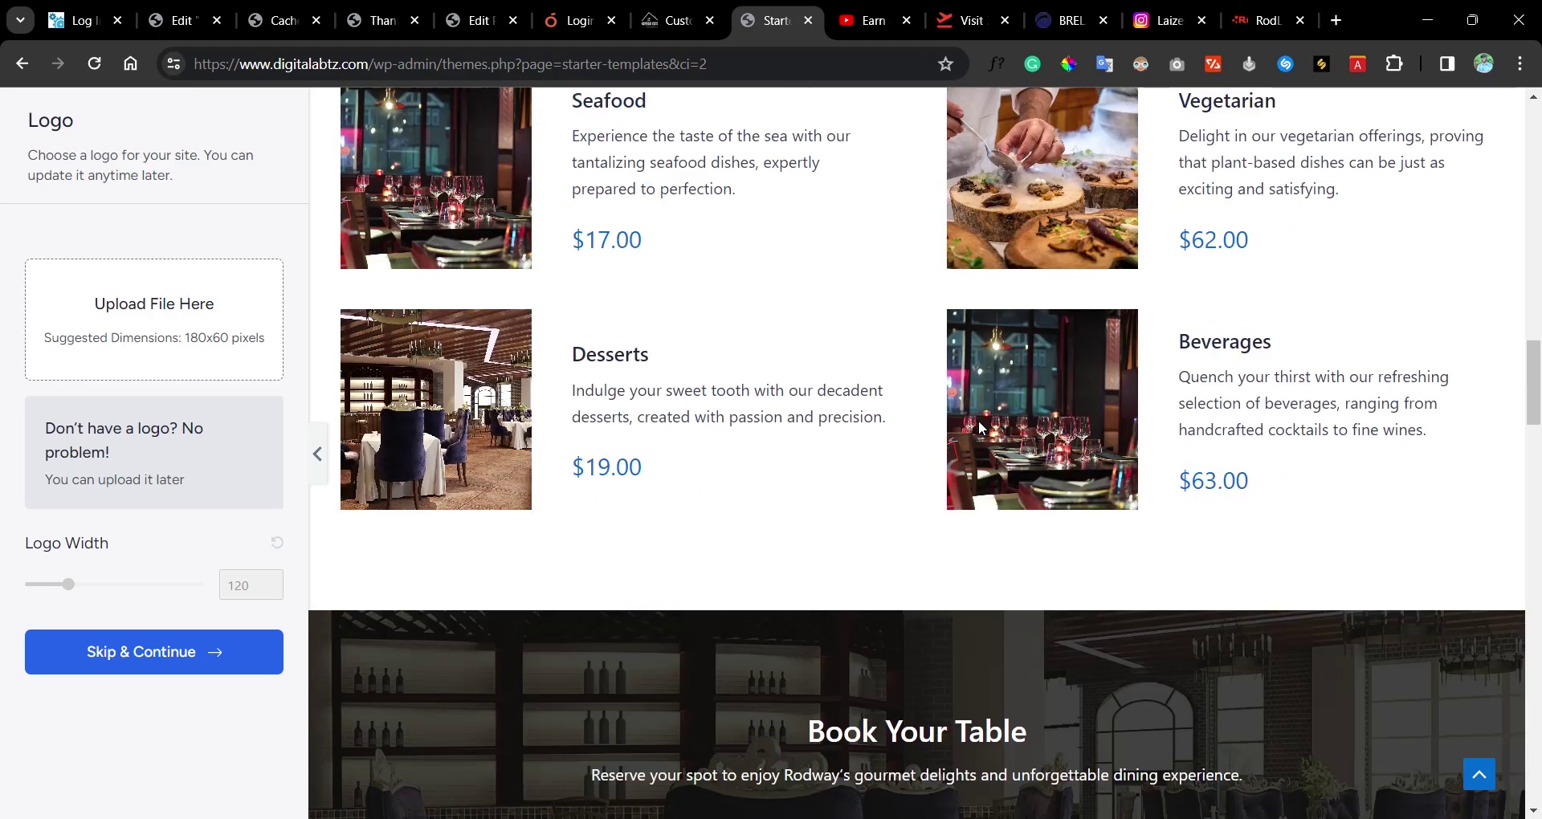
pyautogui.scroll(-14, 978, 426)
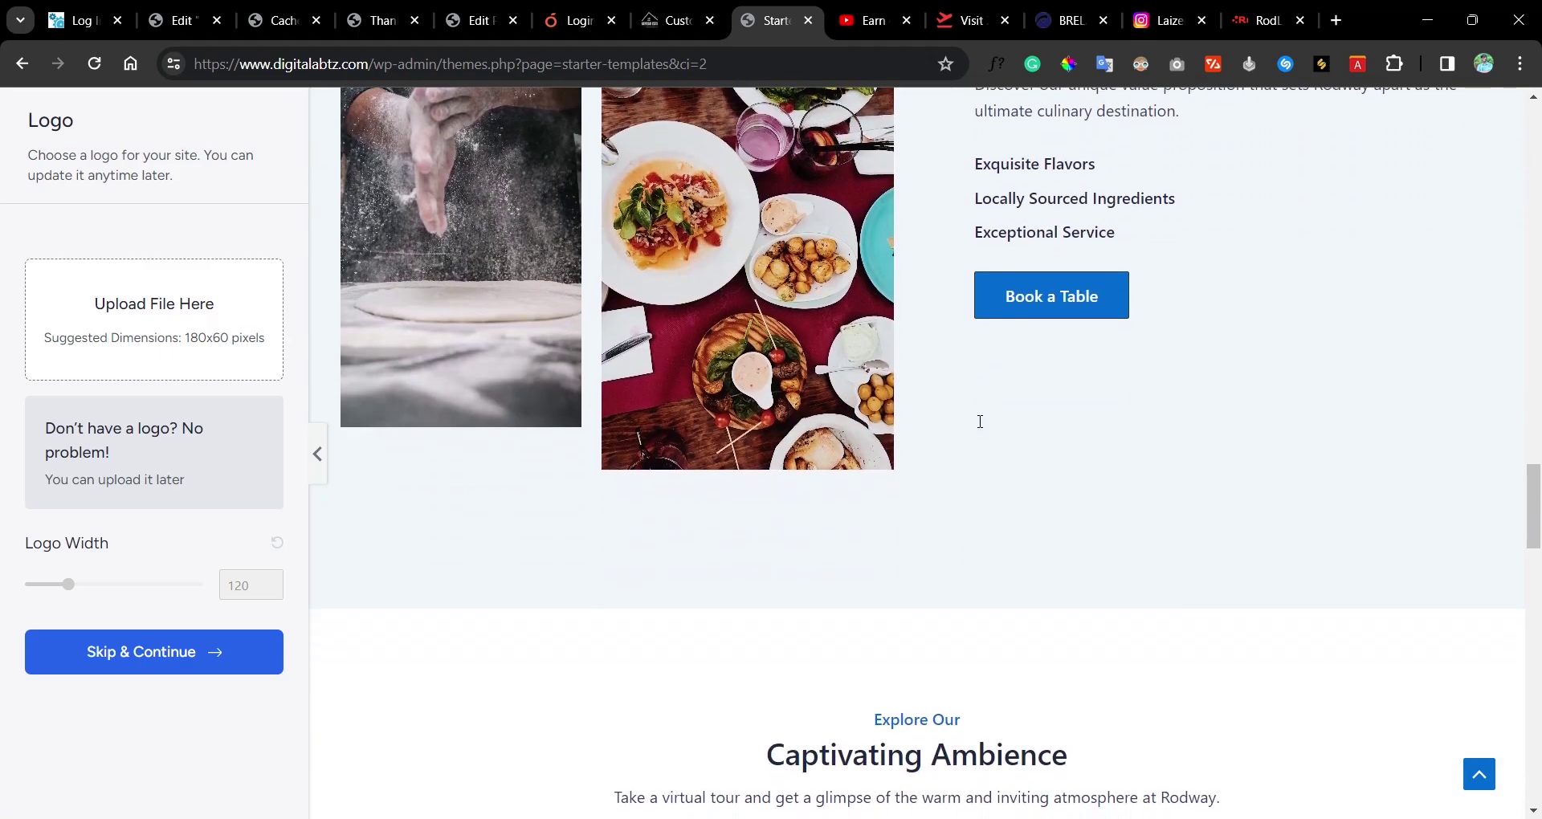
pyautogui.scroll(-5, 980, 421)
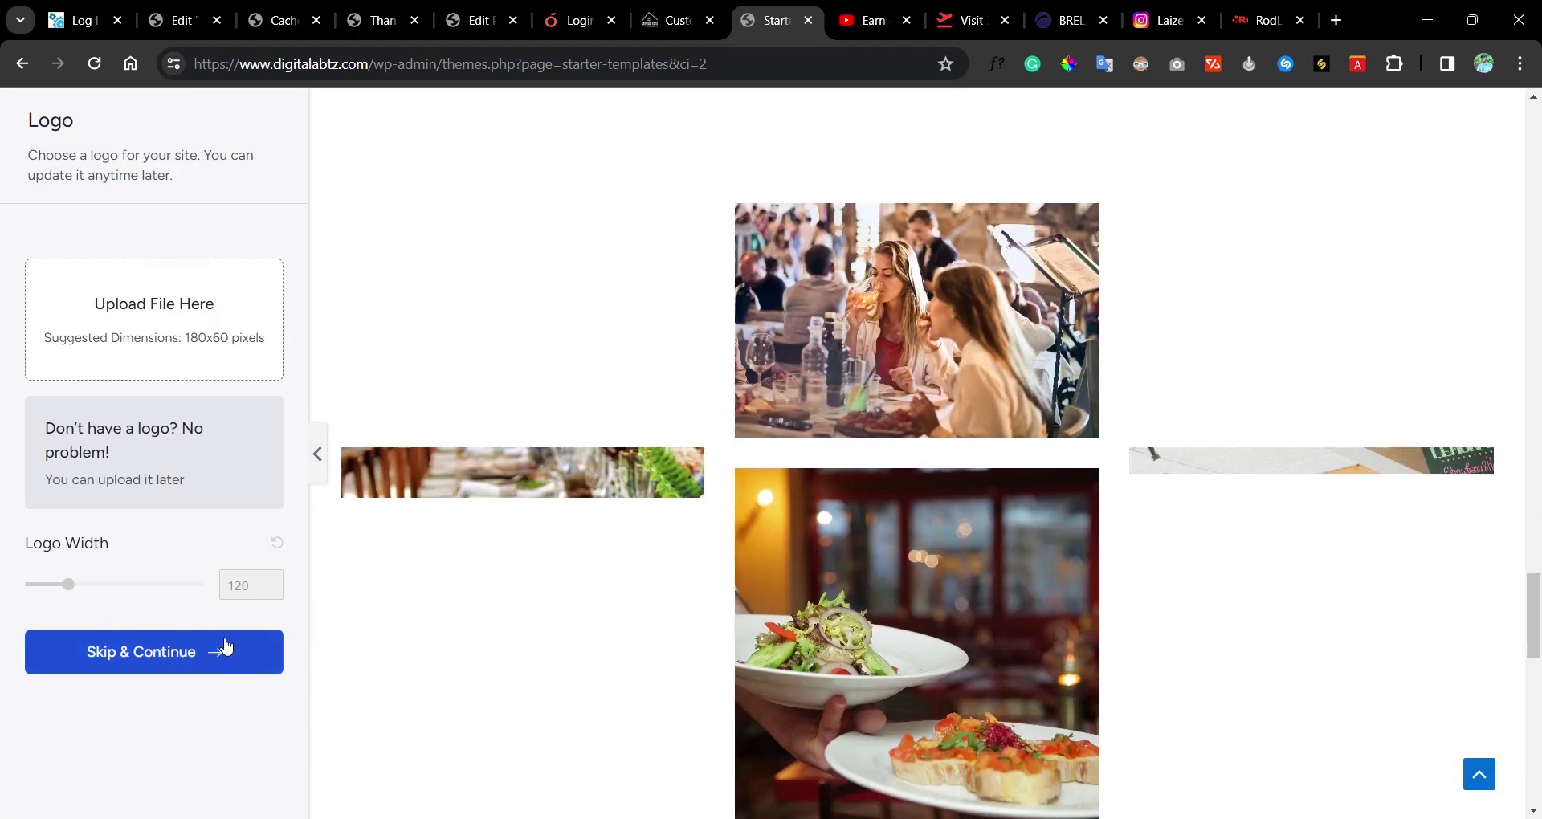
pyautogui.scroll(-9, 784, 633)
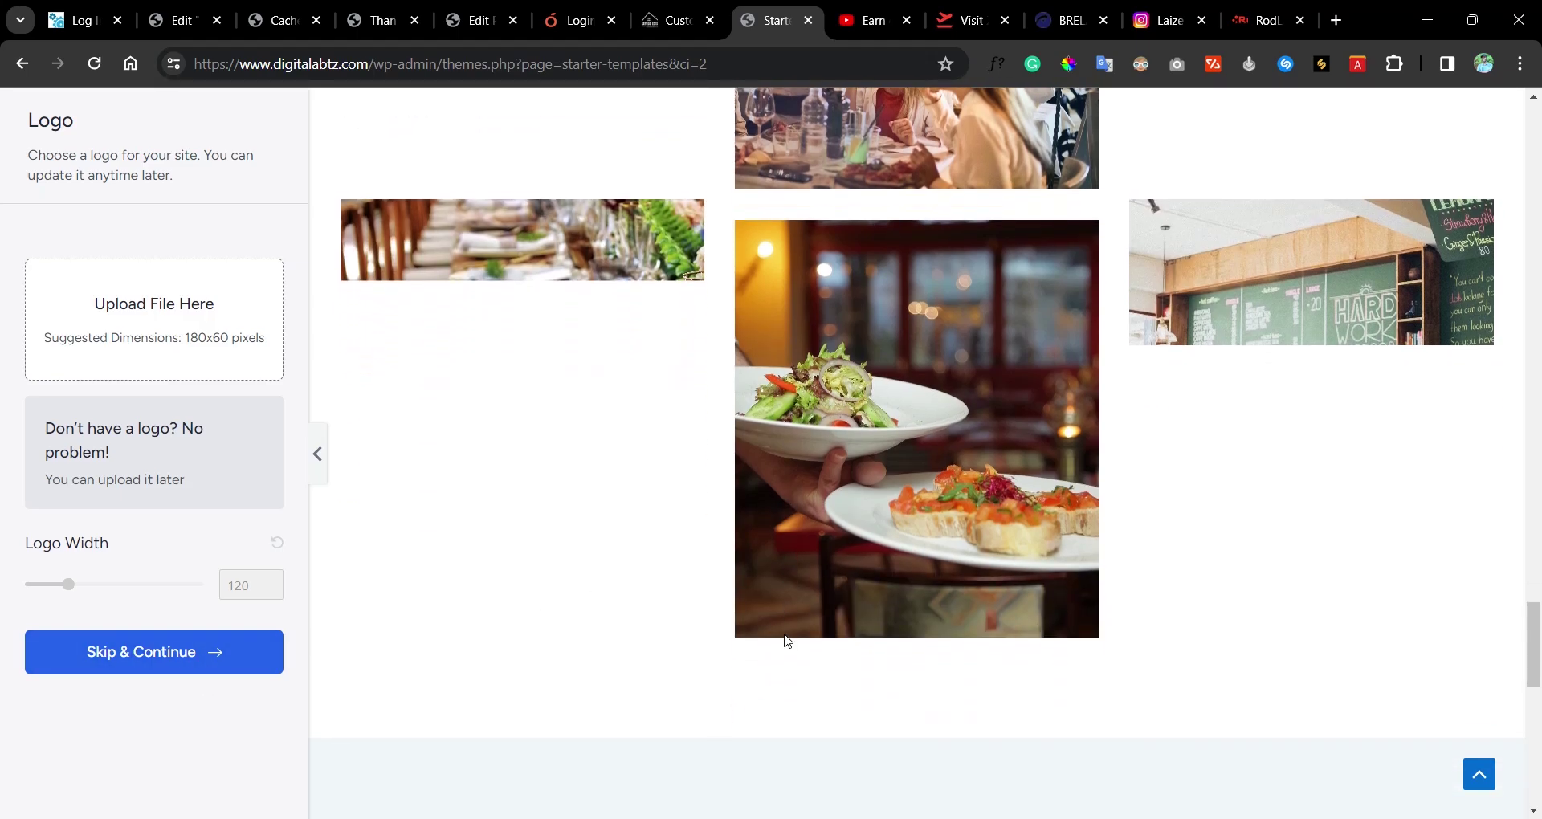
pyautogui.scroll(-7, 785, 634)
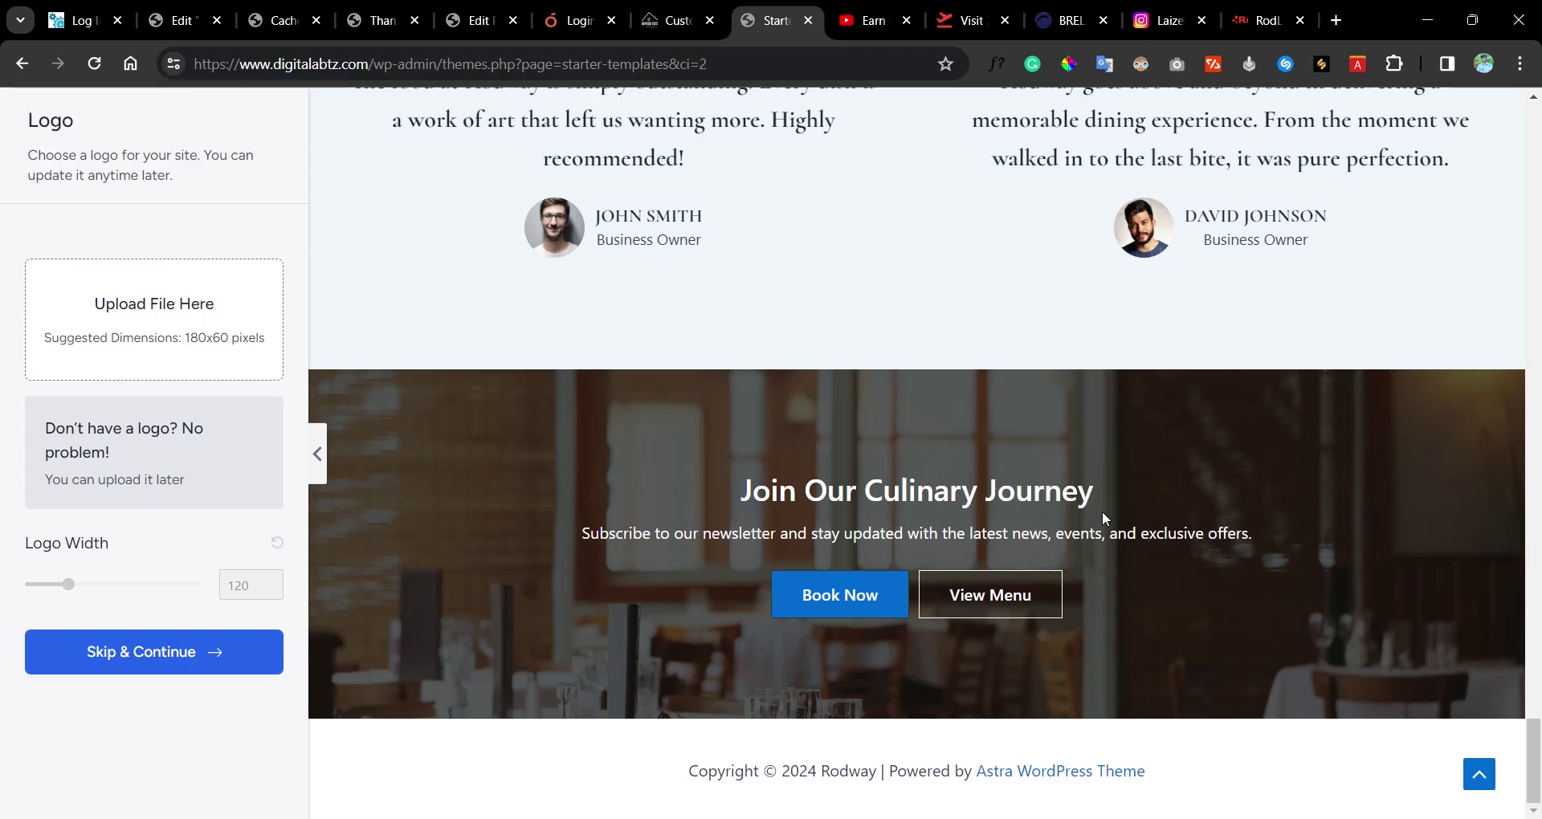
pyautogui.scroll(15, 1104, 514)
pyautogui.scroll(20, 1103, 515)
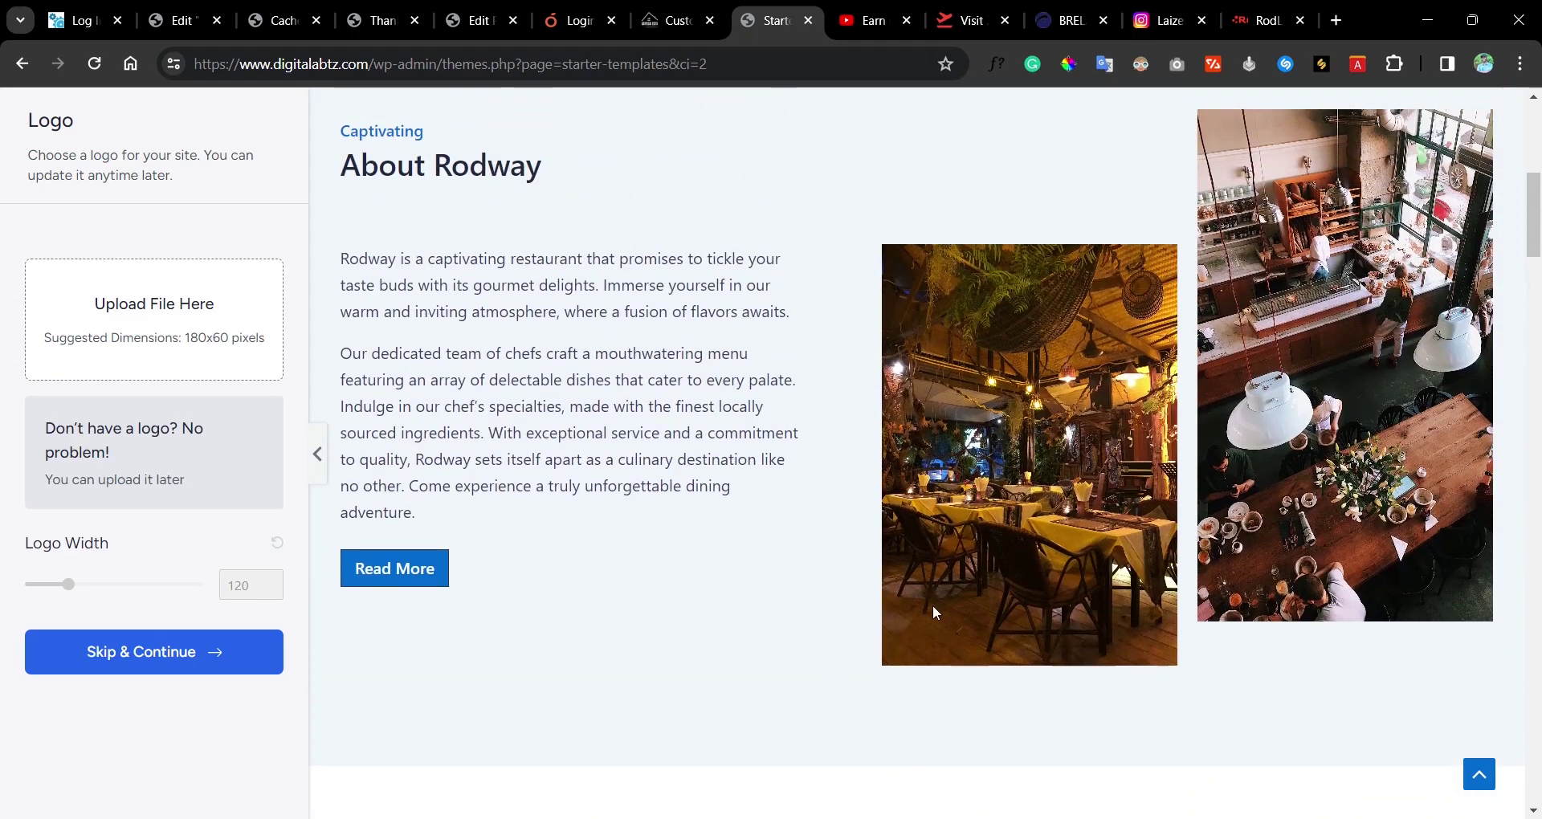
# - Try once more to move past the logo stage without an upload, and refresh the page
pyautogui.click(251, 655)
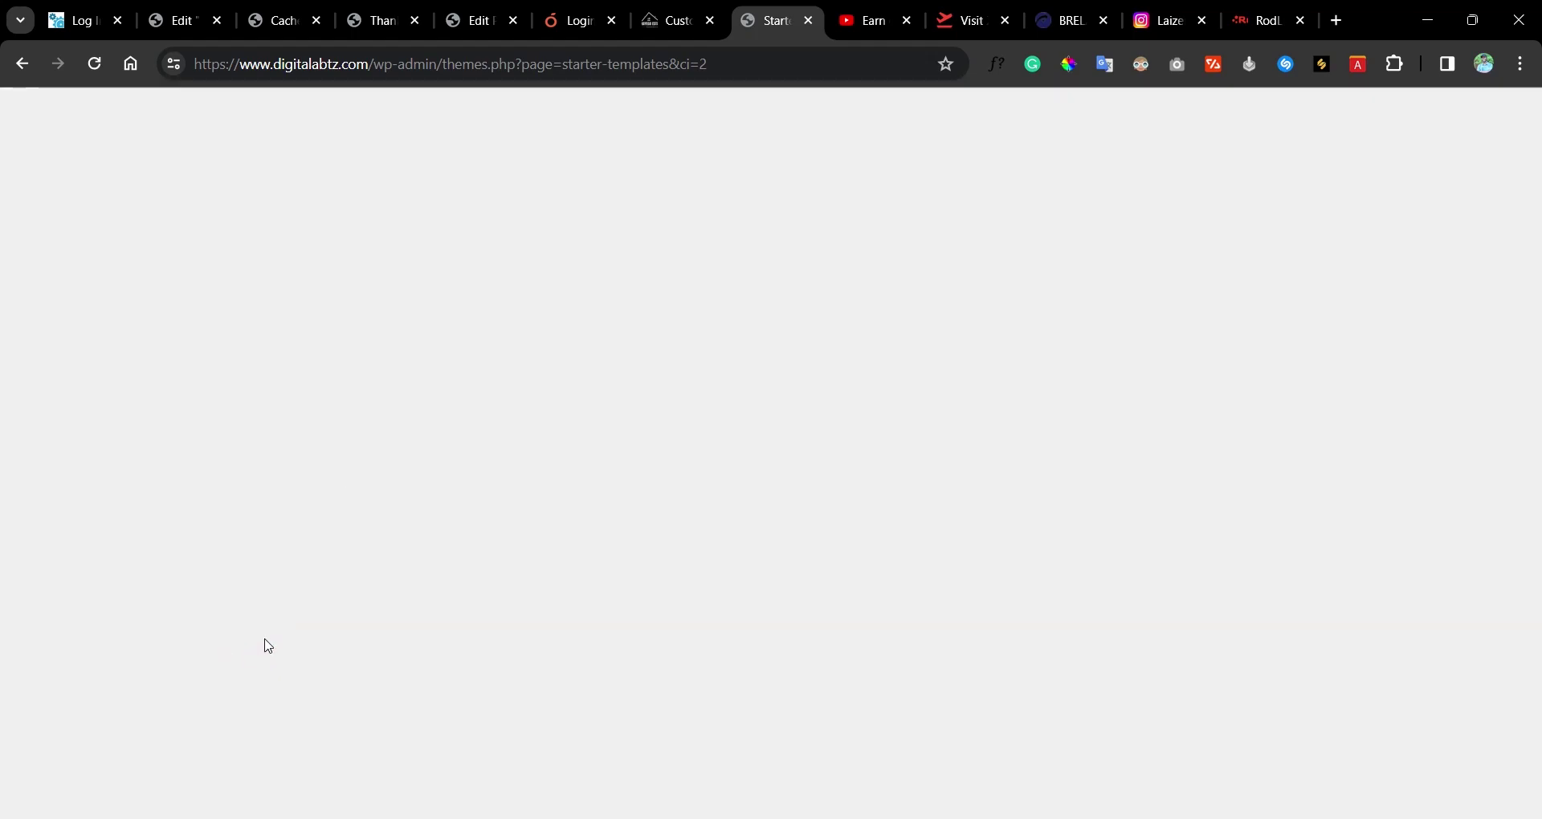
pyautogui.click(93, 64)
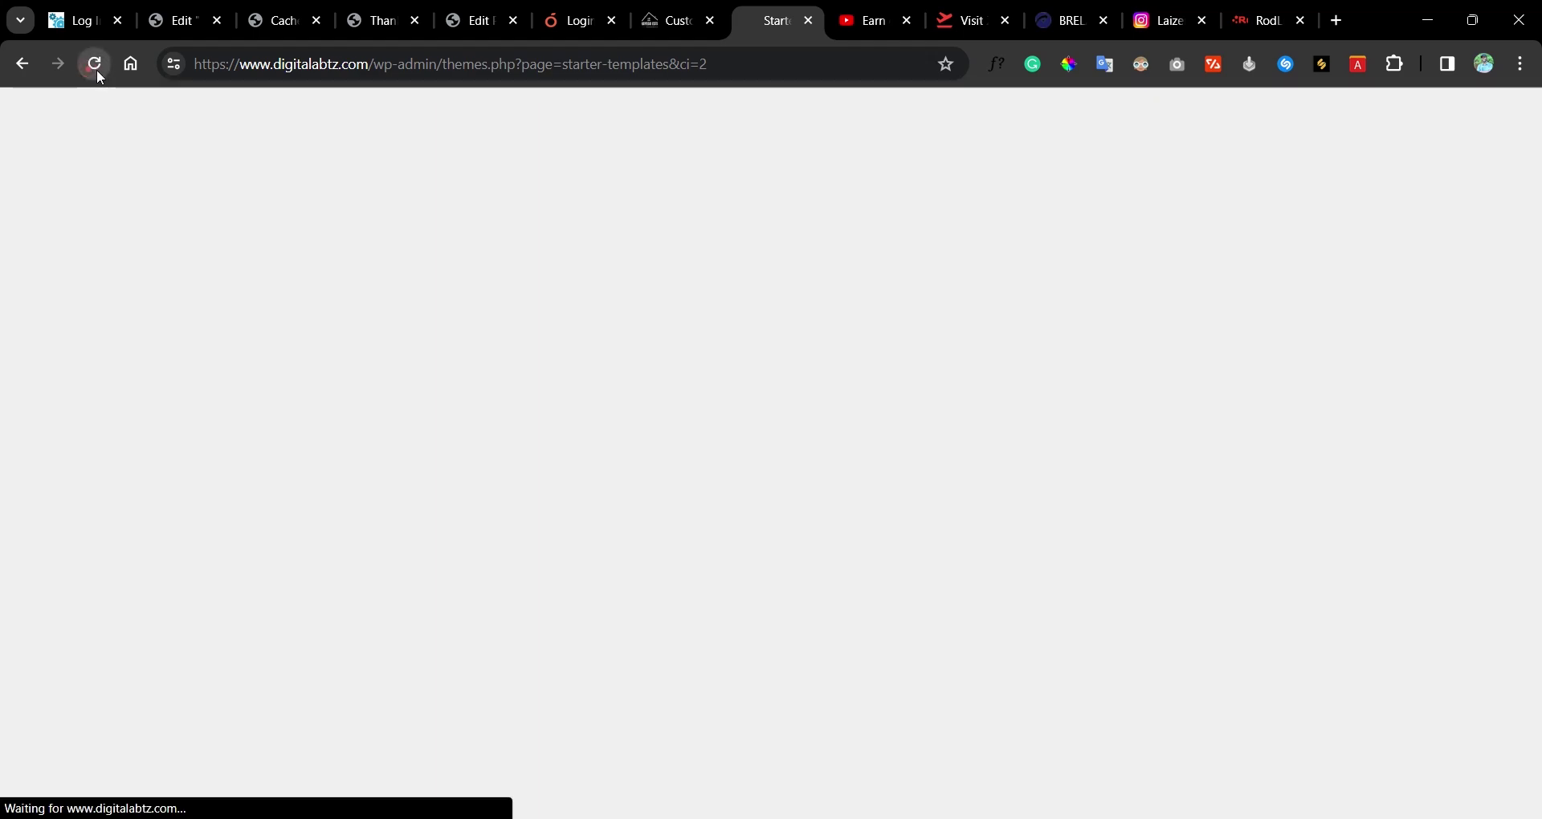